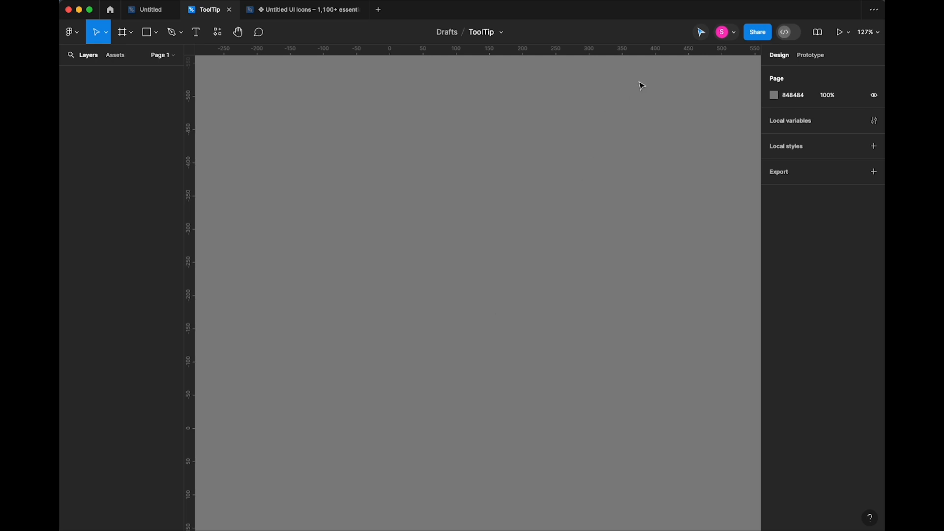
- Try Surprise-me random cursors, then skeuomorphic and Aero arrows, including orange and green ones
{"action": "left_click", "coordinate": [701, 32]}
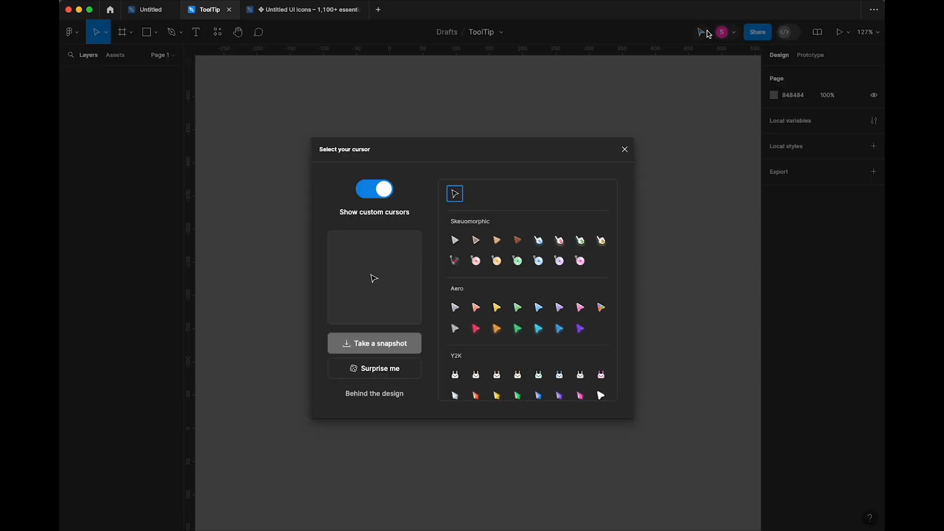
{"action": "left_click", "coordinate": [388, 373]}
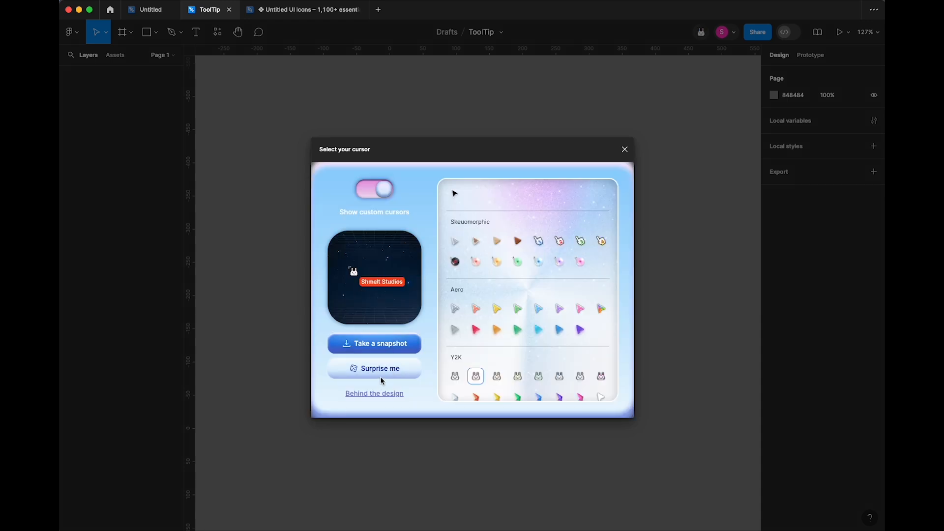
{"action": "left_click", "coordinate": [386, 370]}
{"action": "left_click", "coordinate": [385, 370]}
{"action": "left_click", "coordinate": [385, 370]}
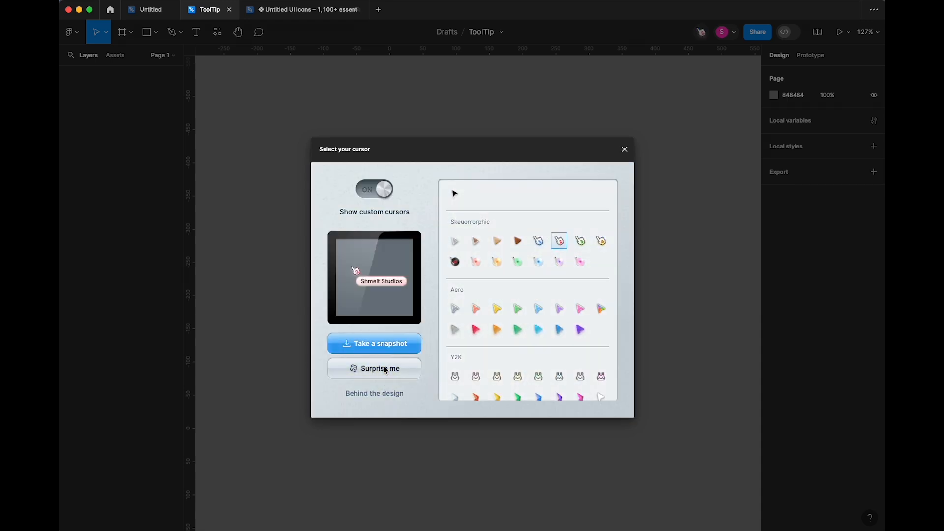
{"action": "left_click", "coordinate": [455, 262]}
{"action": "left_click", "coordinate": [475, 261]}
{"action": "left_click", "coordinate": [496, 241]}
{"action": "left_click", "coordinate": [454, 308]}
{"action": "left_click", "coordinate": [454, 329]}
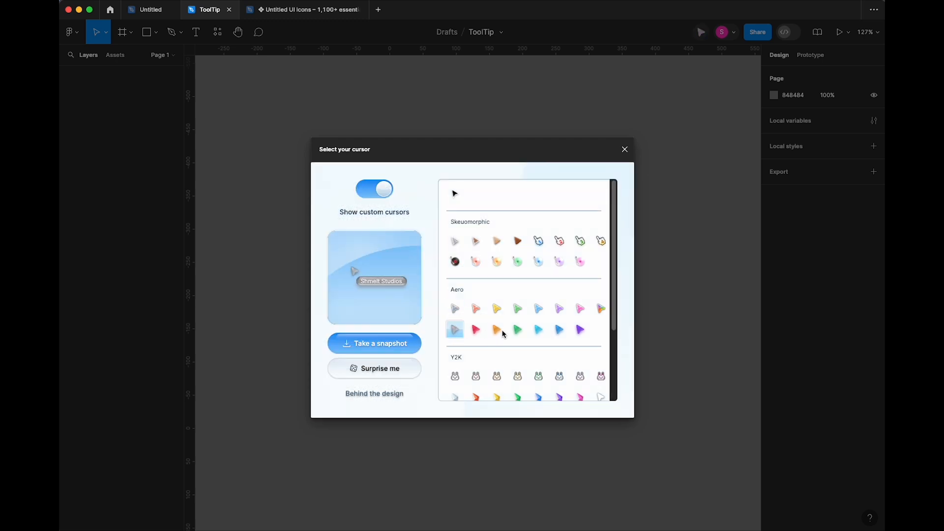
{"action": "left_click", "coordinate": [512, 330]}
- Try the Y2K bunny and blue arrow, doge, cat and 8-bit pencil cursors
{"action": "scroll", "coordinate": [496, 337], "scroll_direction": "down", "scroll_amount": 5}
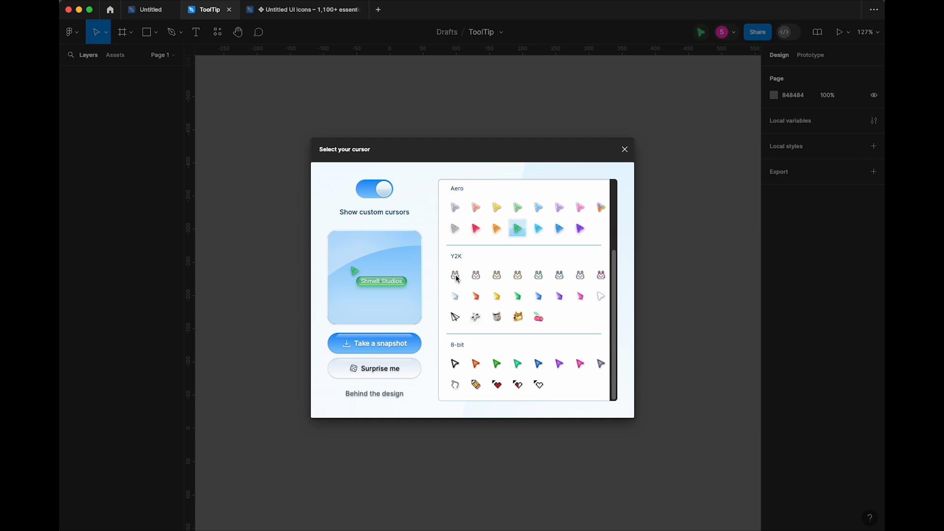
{"action": "left_click", "coordinate": [457, 278]}
{"action": "left_click", "coordinate": [538, 276]}
{"action": "left_click", "coordinate": [538, 296]}
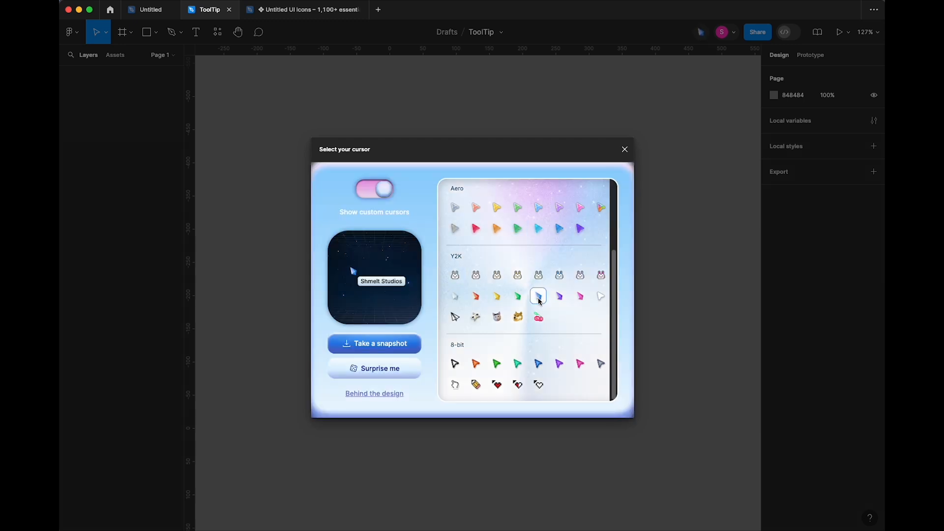
{"action": "left_click", "coordinate": [520, 321]}
{"action": "left_click", "coordinate": [499, 321]}
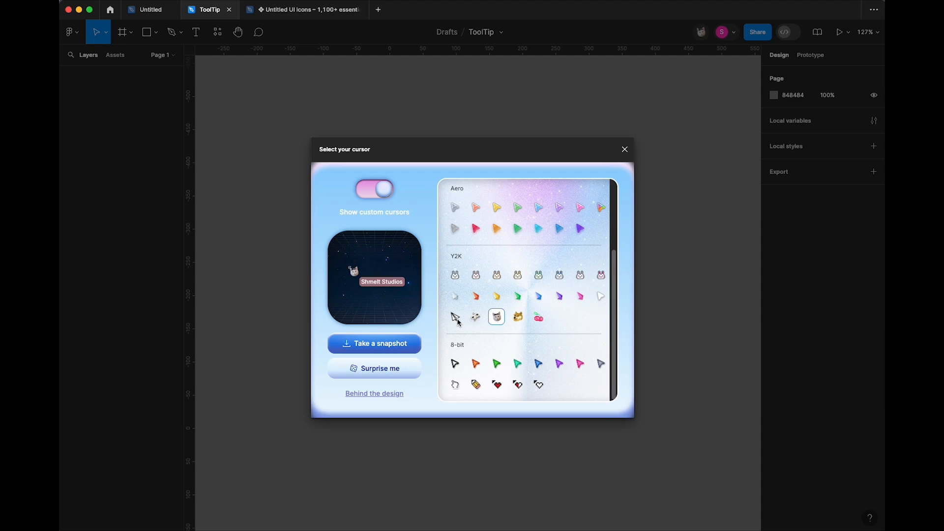
{"action": "left_click", "coordinate": [475, 387]}
- Toggle custom cursors off and on, settle on the Y2K arrow, and close the picker
{"action": "left_click", "coordinate": [388, 193]}
{"action": "left_click", "coordinate": [378, 195]}
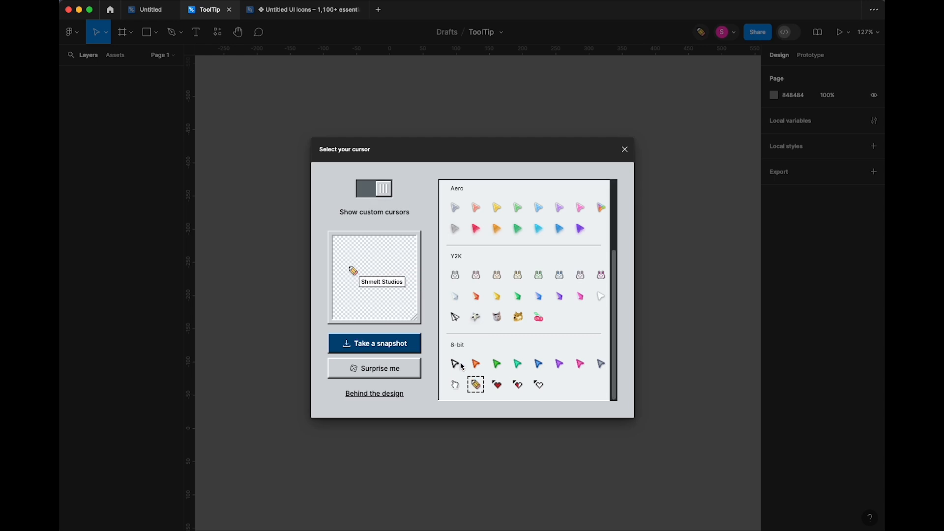
{"action": "left_click", "coordinate": [456, 320]}
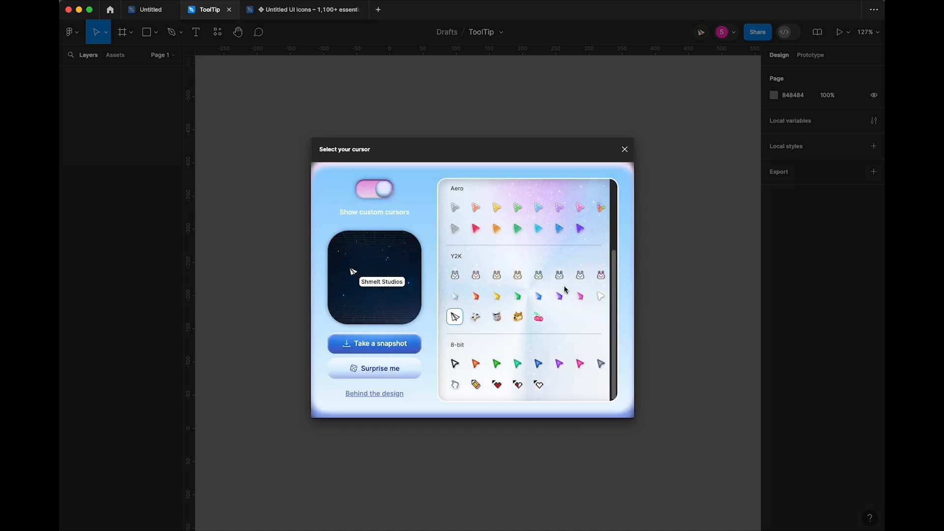
{"action": "left_click", "coordinate": [625, 149]}
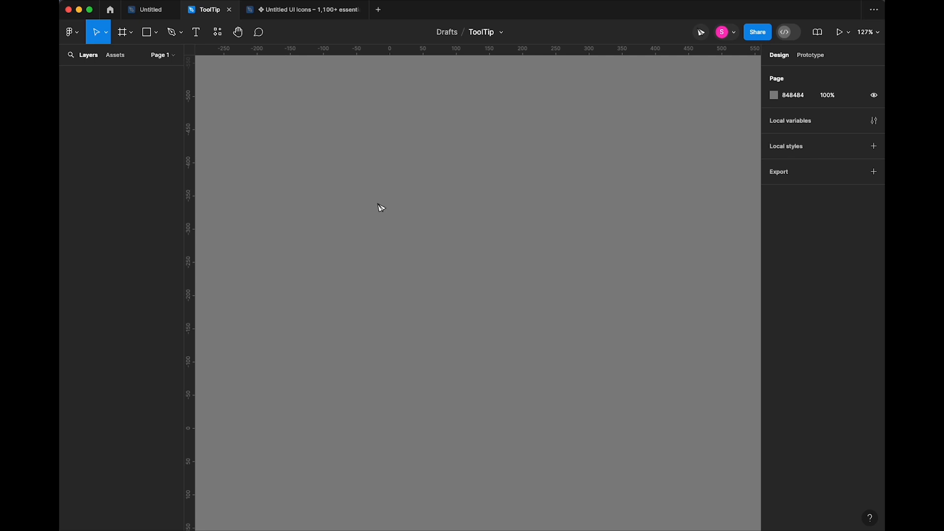
- Add an iPhone 13 & 14 preset frame and give it a 3D4042 fill
{"action": "key", "text": "f"}
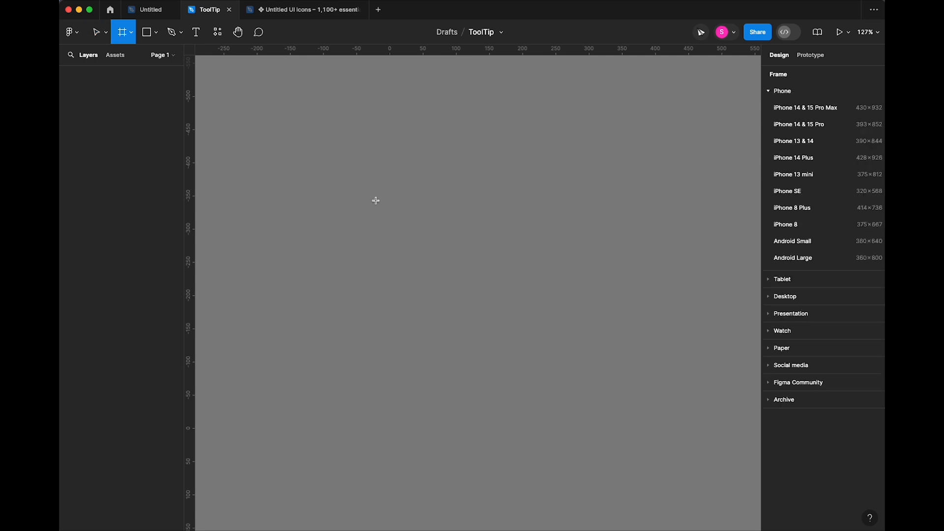
{"action": "left_click", "coordinate": [803, 141]}
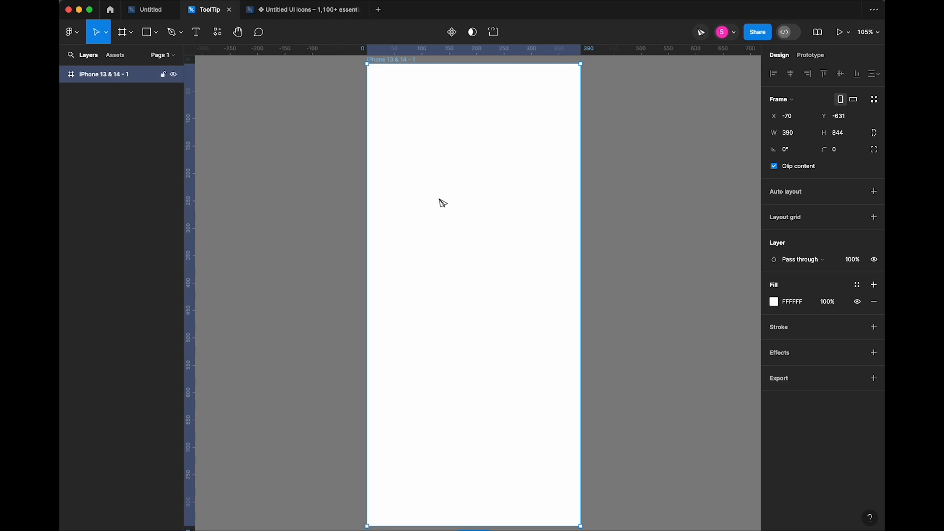
{"action": "left_click", "coordinate": [775, 302]}
{"action": "left_click_drag", "start_coordinate": [672, 320], "coordinate": [632, 364]}
{"action": "left_click_drag", "start_coordinate": [708, 404], "coordinate": [711, 405]}
{"action": "left_click_drag", "start_coordinate": [647, 362], "coordinate": [648, 360]}
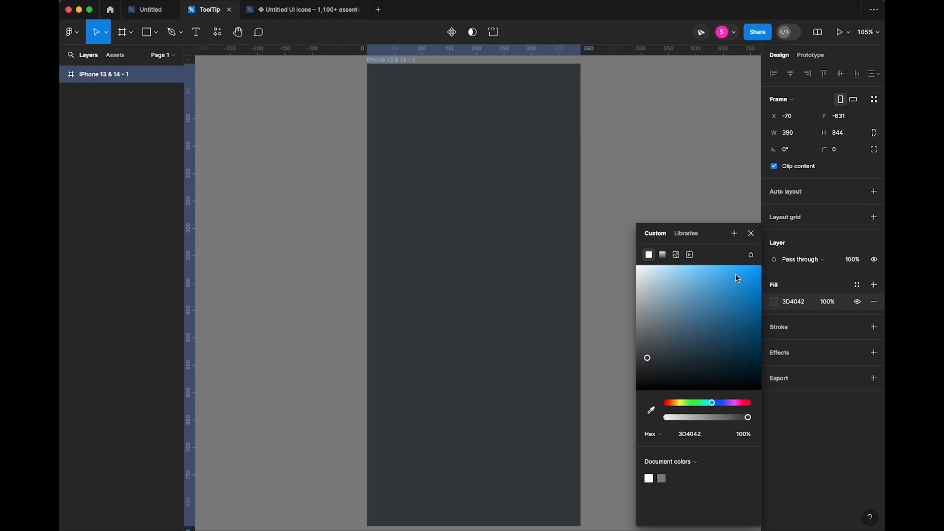
{"action": "left_click", "coordinate": [751, 233]}
{"action": "left_click", "coordinate": [624, 236]}
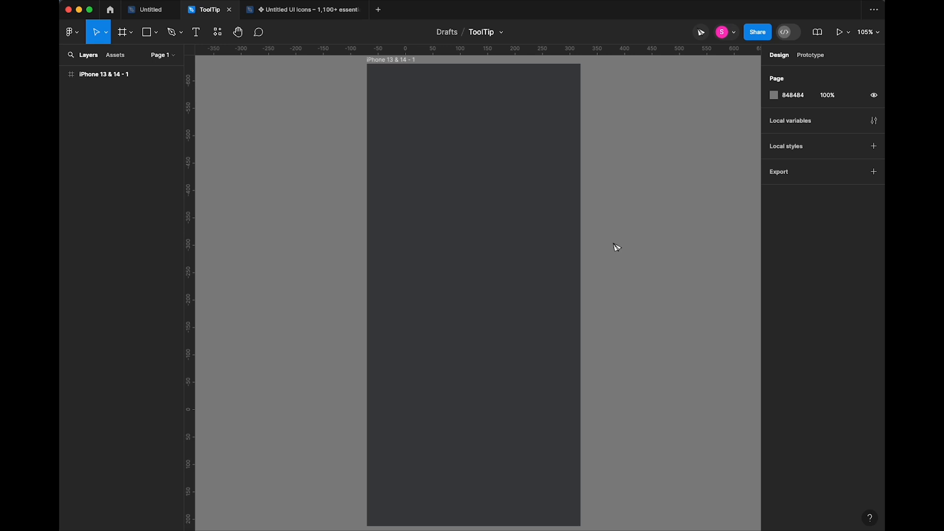
- At 400% zoom, draw a 24×24 frame inside the phone frame and open the plugins list
{"action": "key", "text": "super+equal"}
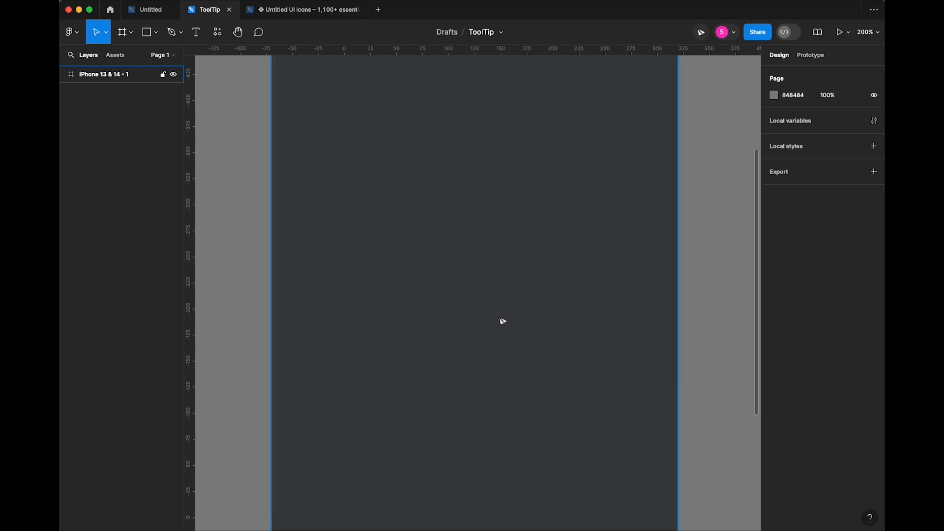
{"action": "key", "text": "super+equal"}
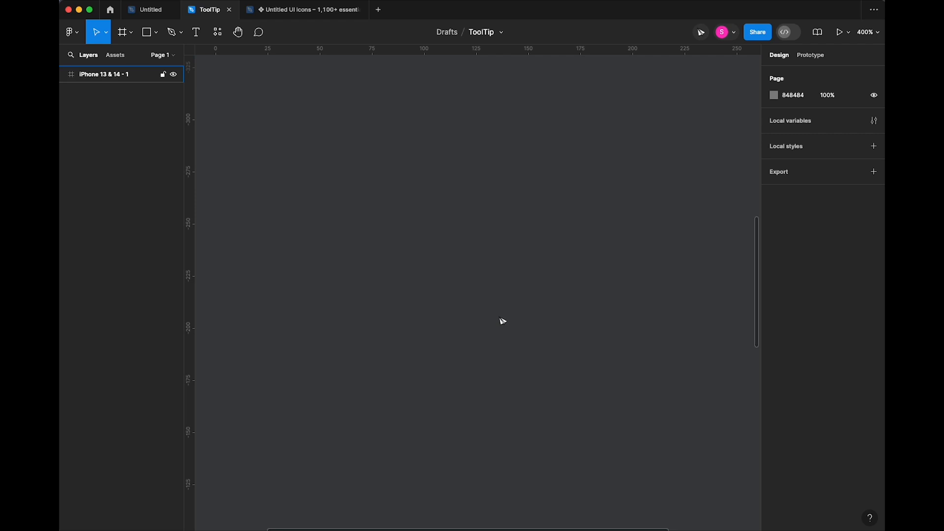
{"action": "key", "text": "f"}
{"action": "mouse_move", "coordinate": [353, 213]}
{"action": "left_mouse_down"}
{"action": "mouse_move", "coordinate": [393, 274]}
{"action": "mouse_move", "coordinate": [392, 253]}
{"action": "left_mouse_up"}
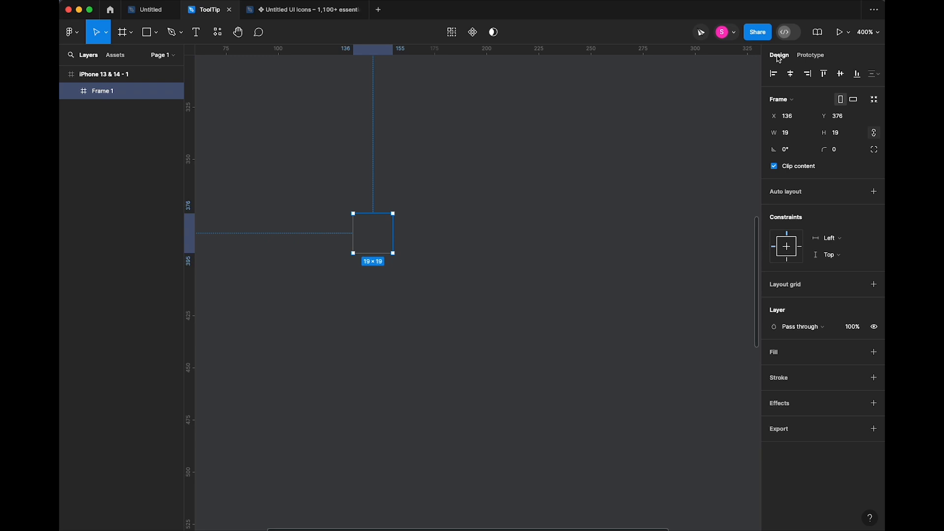
{"action": "left_click", "coordinate": [796, 136]}
{"action": "type", "text": "24"}
{"action": "key", "text": "Tab"}
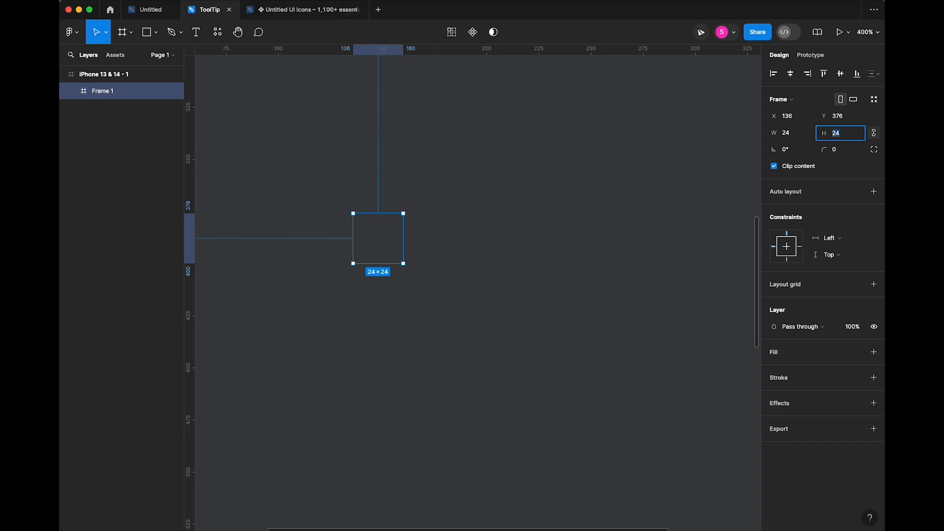
{"action": "left_click", "coordinate": [218, 32]}
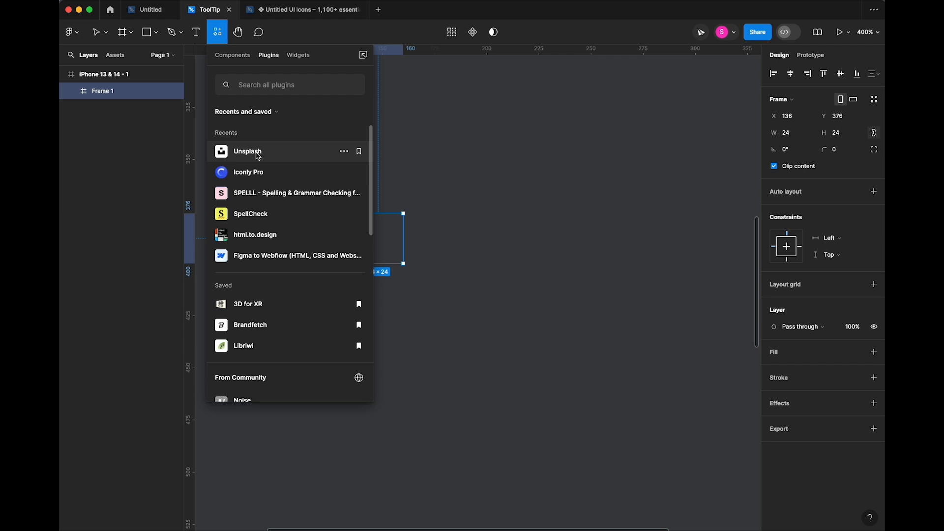
- Fill the small frame with the first Unsplash 'guy' photo and set radius 50
{"action": "left_click", "coordinate": [255, 151]}
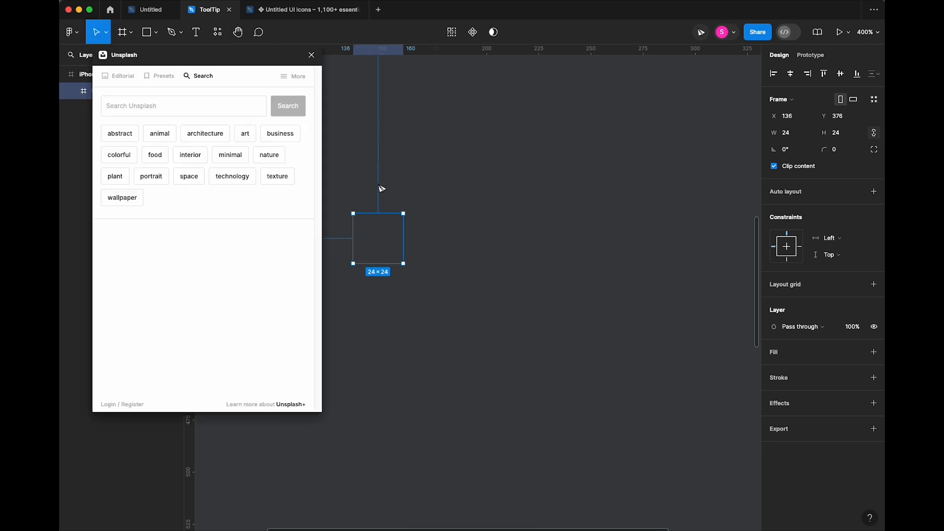
{"action": "left_click", "coordinate": [166, 101]}
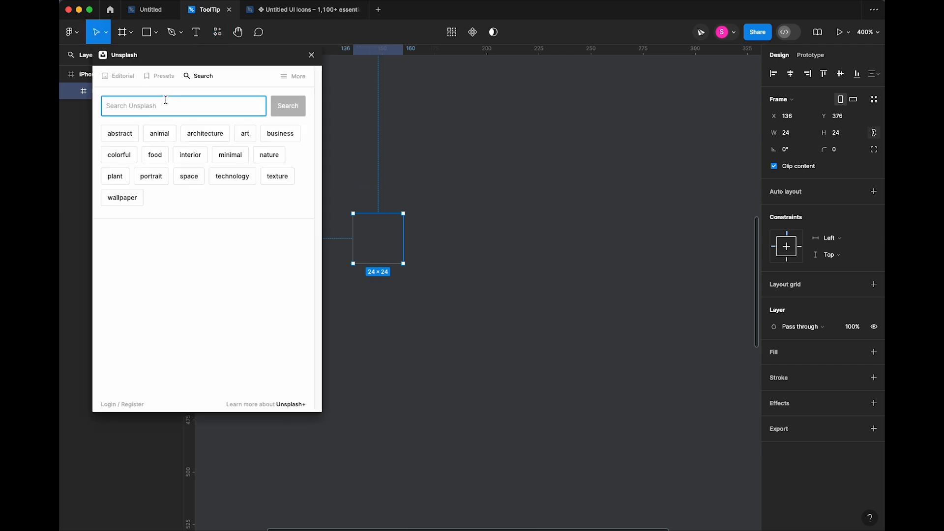
{"action": "type", "text": "guy"}
{"action": "key", "text": "Return"}
{"action": "left_click", "coordinate": [146, 248]}
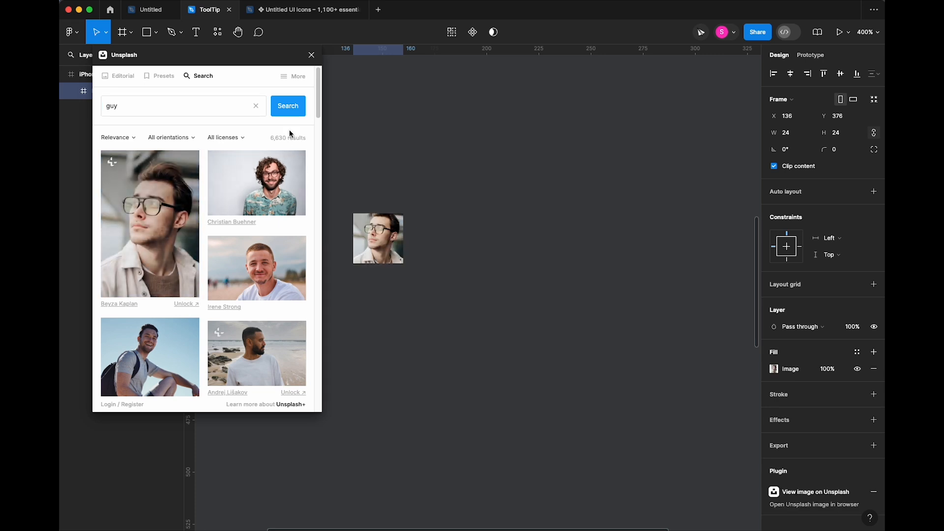
{"action": "left_click", "coordinate": [311, 54]}
{"action": "left_click", "coordinate": [846, 150]}
{"action": "type", "text": "50"}
{"action": "key", "text": "Tab"}
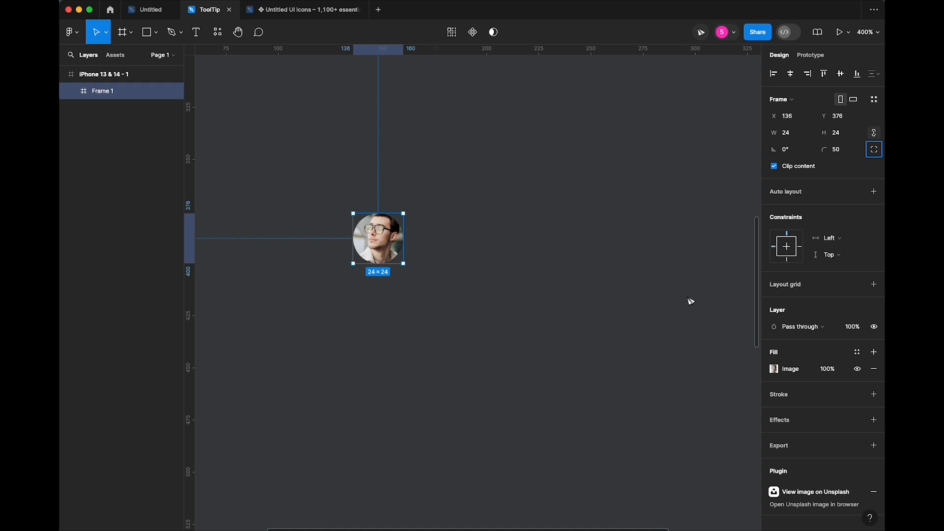
- Add a 0.5 Outside stroke with a white-to-0% linear gradient
{"action": "left_click", "coordinate": [779, 394]}
{"action": "left_click", "coordinate": [773, 411]}
{"action": "left_click_drag", "start_coordinate": [697, 356], "coordinate": [636, 266]}
{"action": "left_click", "coordinate": [787, 429]}
{"action": "left_click", "coordinate": [792, 441]}
{"action": "left_click", "coordinate": [662, 253]}
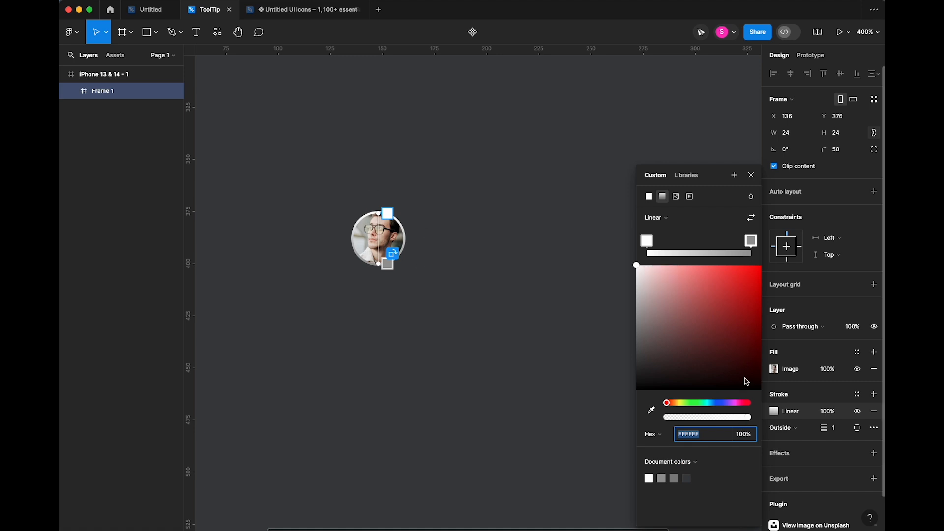
{"action": "left_click", "coordinate": [751, 241]}
{"action": "left_click_drag", "start_coordinate": [729, 417], "coordinate": [638, 417]}
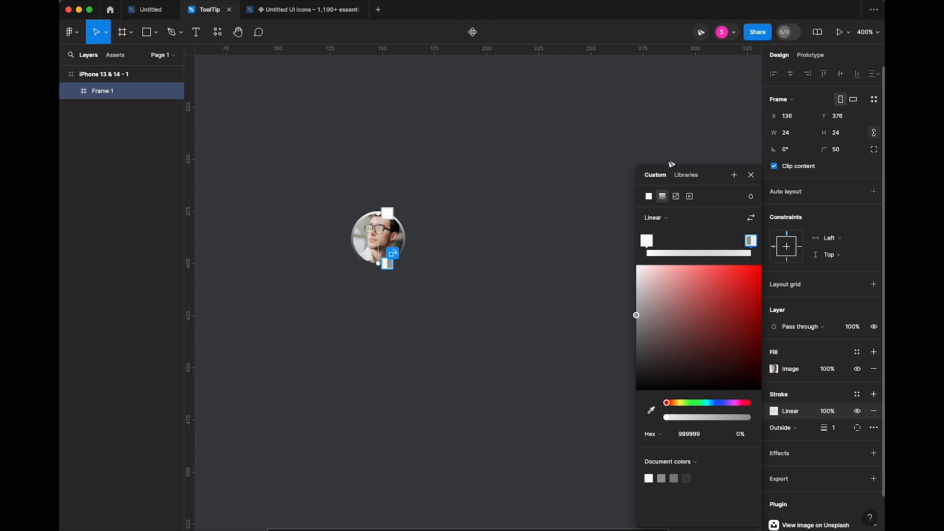
{"action": "left_click", "coordinate": [752, 177]}
{"action": "left_click", "coordinate": [828, 428]}
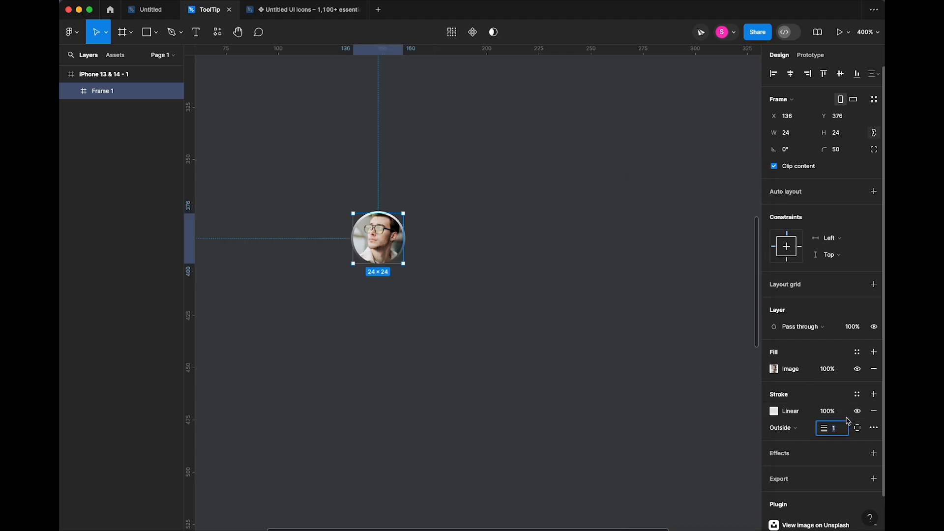
{"action": "type", "text": ".5"}
{"action": "key", "text": "Return"}
{"action": "left_click", "coordinate": [523, 338]}
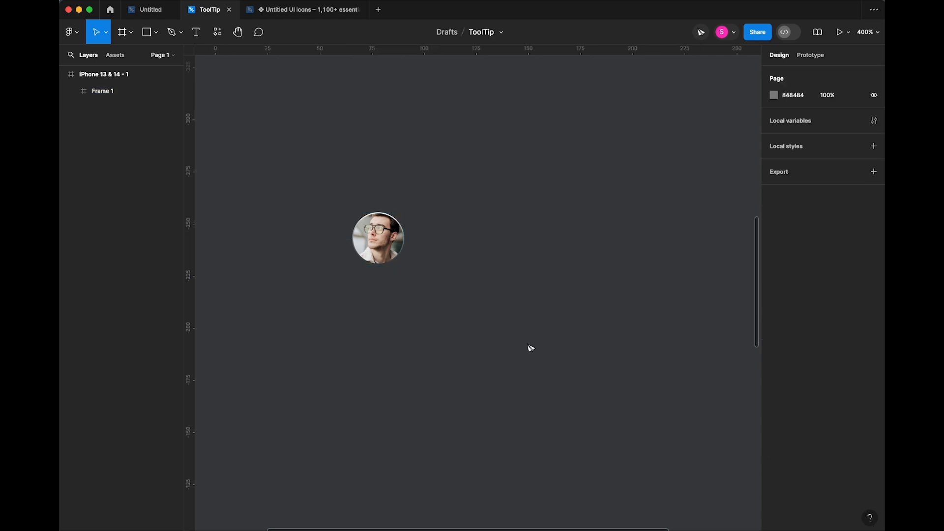
- Add a name text label beside the avatar
{"action": "key", "text": "t"}
{"action": "left_click", "coordinate": [431, 238]}
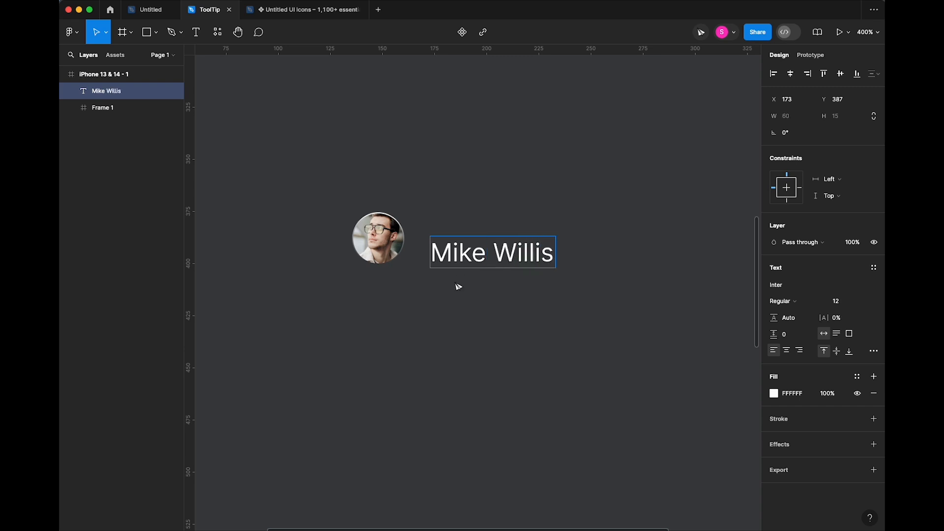
{"action": "key", "text": "Escape"}
{"action": "left_click_drag", "start_coordinate": [478, 266], "coordinate": [465, 249]}
- Wrap avatar and name in auto layout with an 8 gap, individual padding and a fill
{"action": "left_click", "coordinate": [389, 243], "text": "shift"}
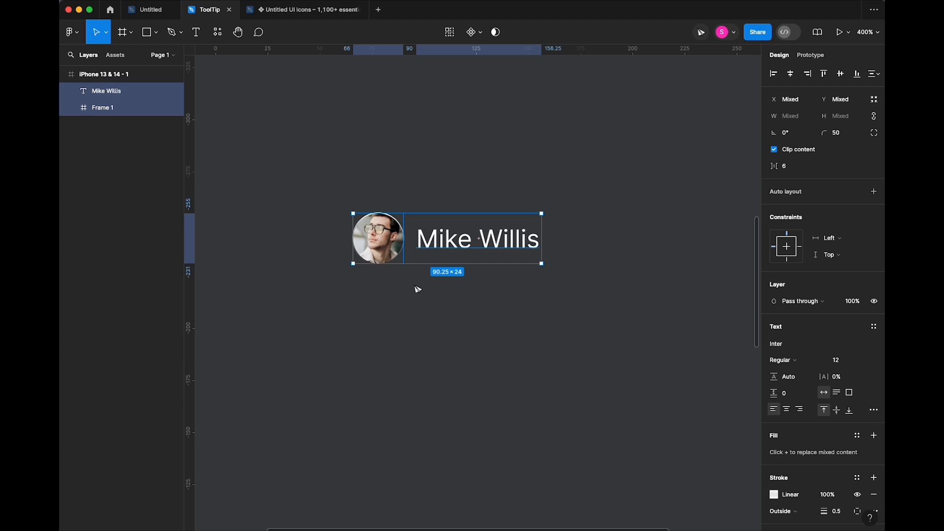
{"action": "key", "text": "shift+a"}
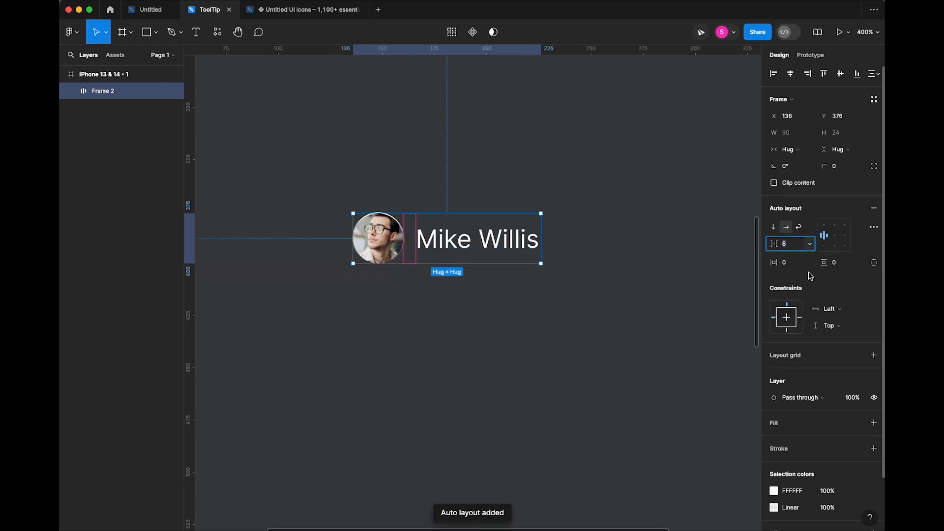
{"action": "type", "text": "8"}
{"action": "key", "text": "Tab"}
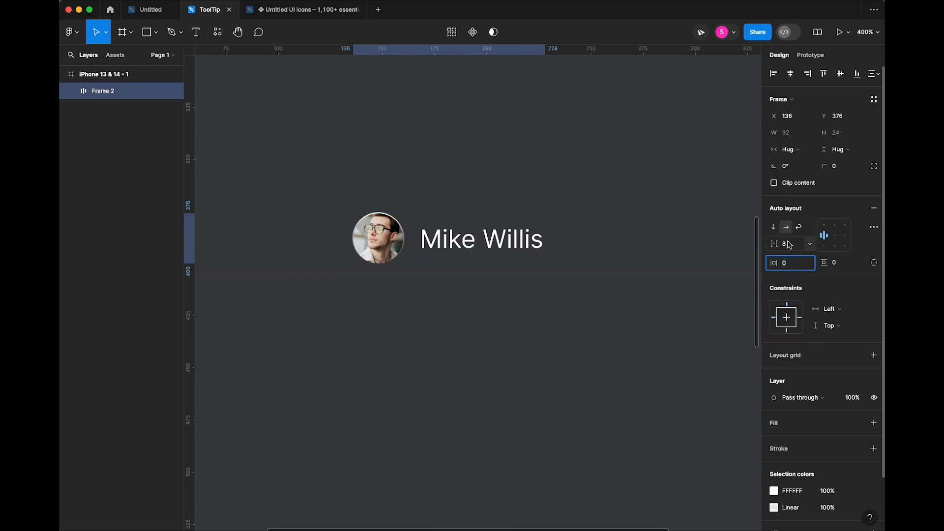
{"action": "left_click", "coordinate": [464, 336]}
{"action": "left_click", "coordinate": [404, 235]}
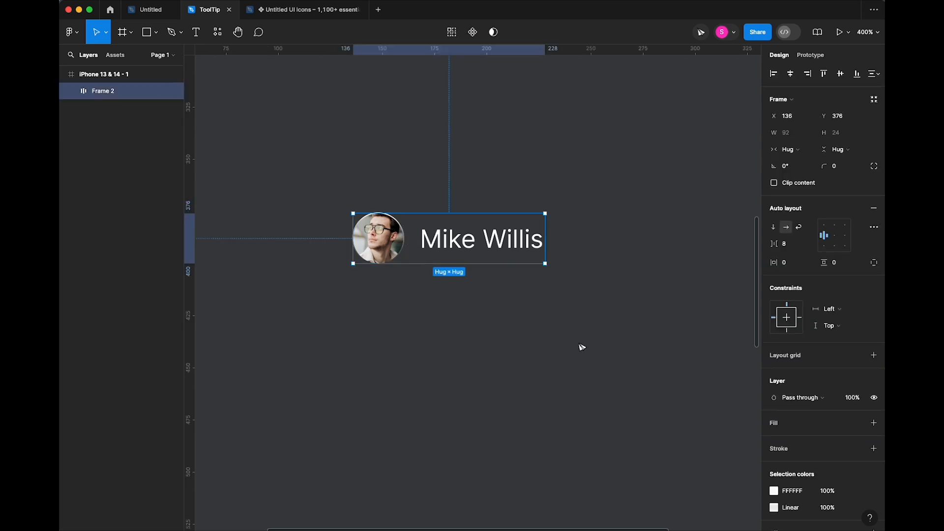
{"action": "left_click", "coordinate": [872, 263]}
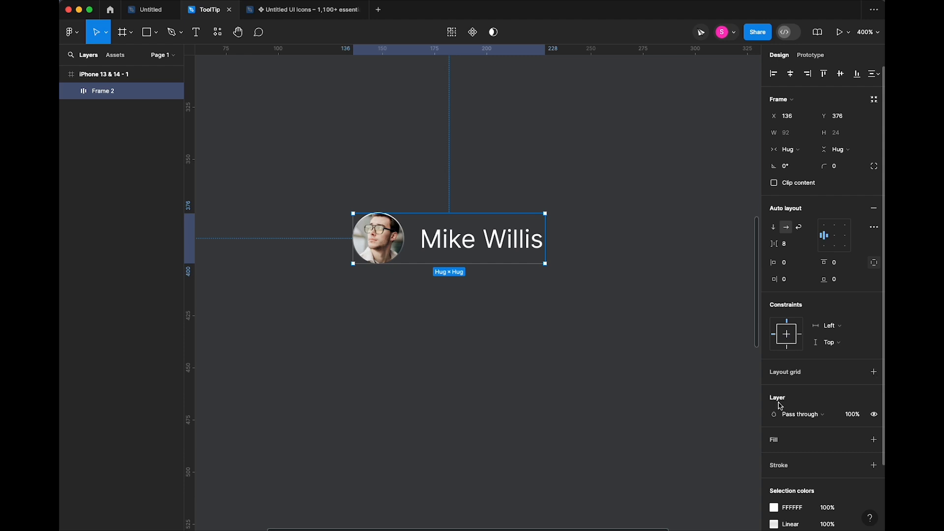
{"action": "left_click", "coordinate": [784, 441]}
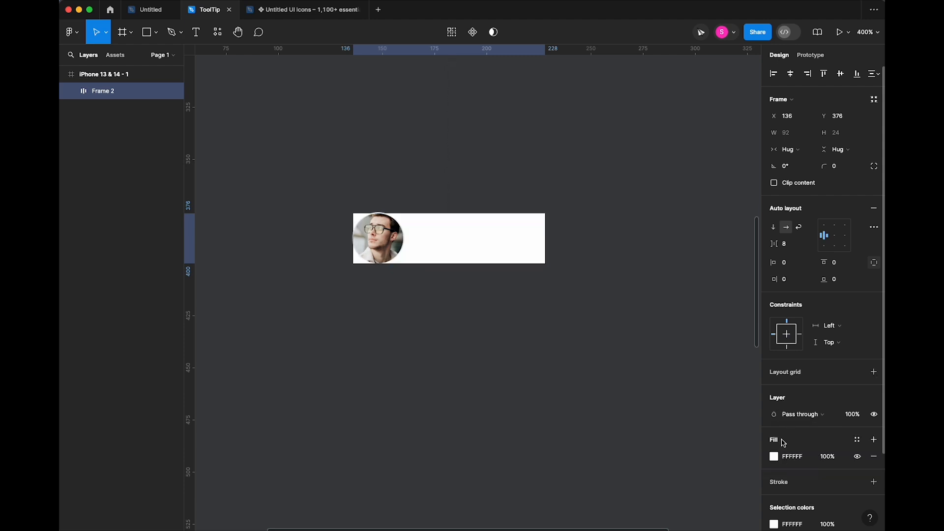
- Change the name frame's fill to a dark blue-grey 202427
{"action": "left_click", "coordinate": [773, 456]}
{"action": "left_click_drag", "start_coordinate": [687, 371], "coordinate": [636, 374]}
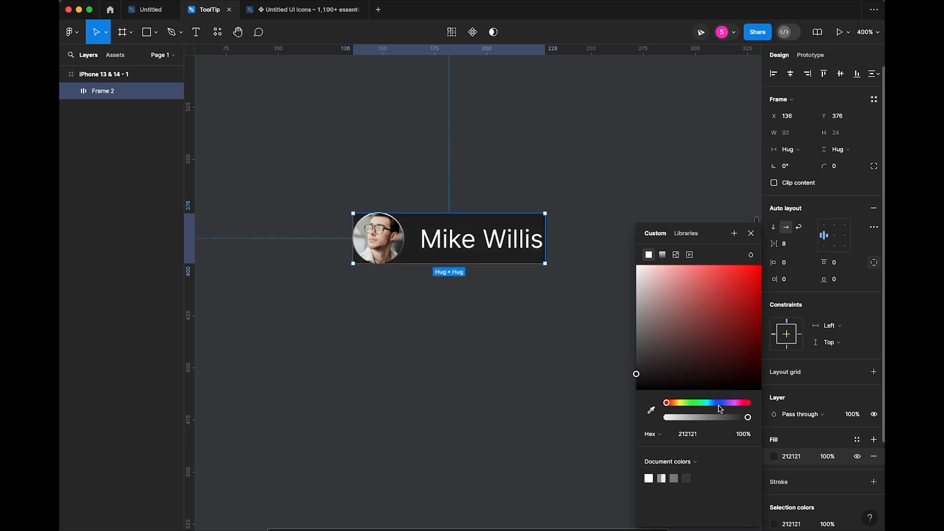
{"action": "left_click", "coordinate": [719, 403]}
{"action": "left_click_drag", "start_coordinate": [718, 404], "coordinate": [713, 404]}
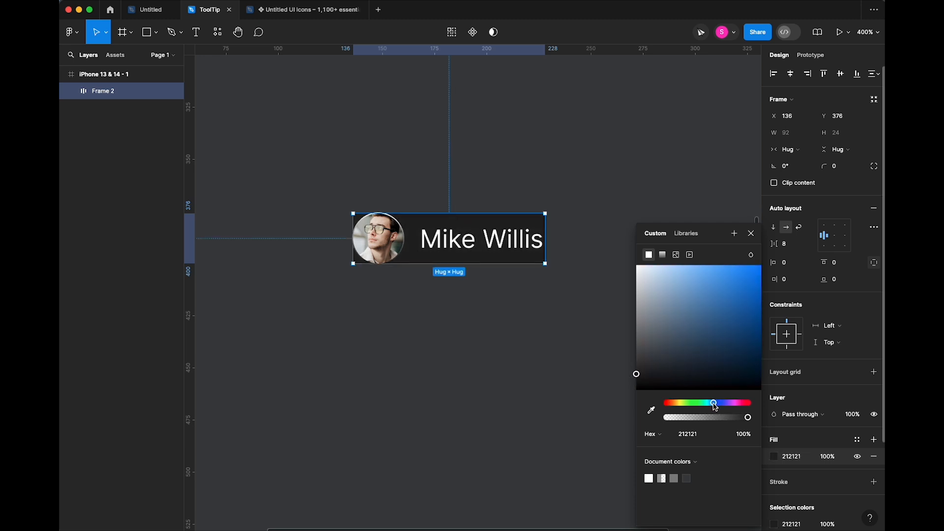
{"action": "left_click", "coordinate": [660, 370]}
{"action": "left_click_drag", "start_coordinate": [659, 373], "coordinate": [658, 378]}
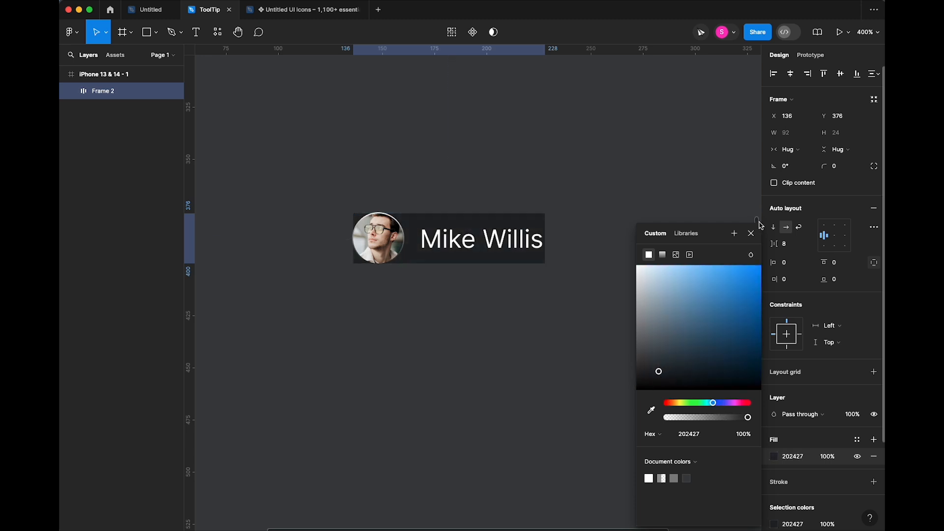
{"action": "left_click", "coordinate": [751, 234]}
- Set padding to 6 left, 12 right, 4 vertical and corner radius to 50
{"action": "left_click", "coordinate": [790, 263]}
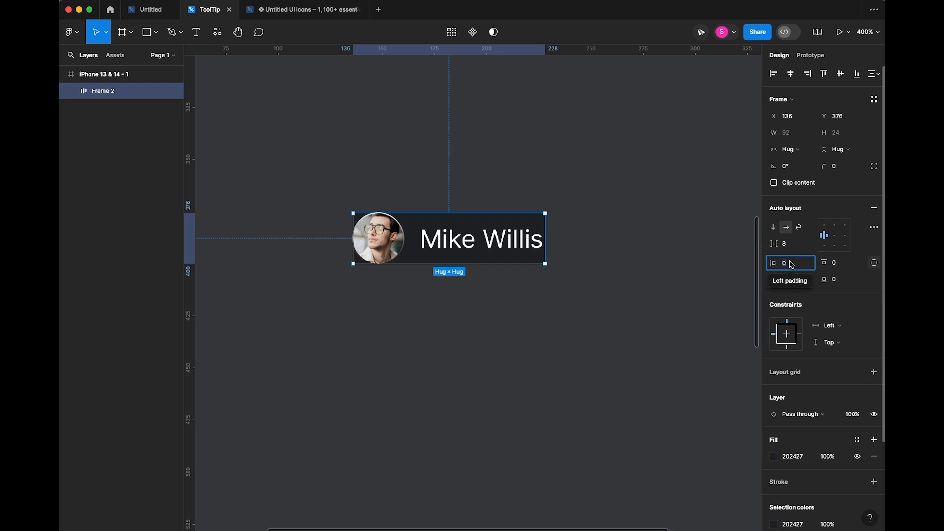
{"action": "type", "text": "6"}
{"action": "key", "text": "Tab"}
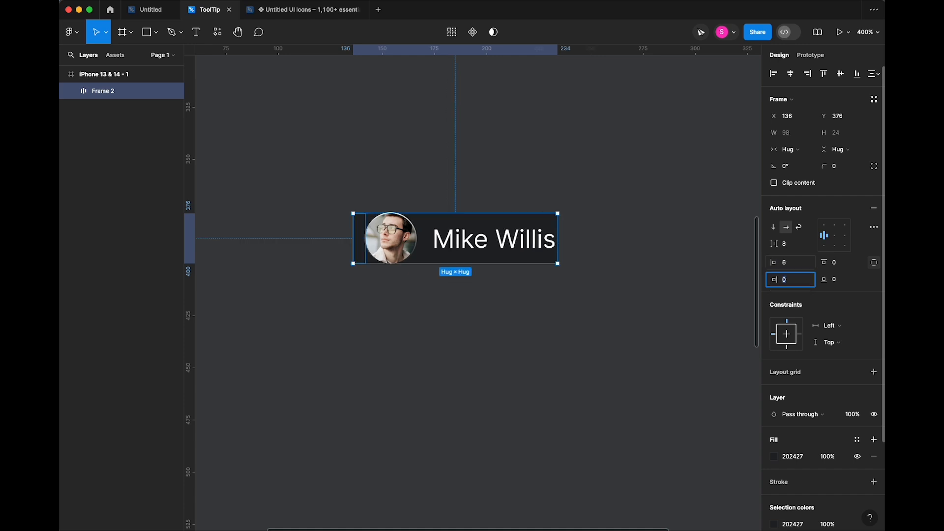
{"action": "key", "text": "Tab"}
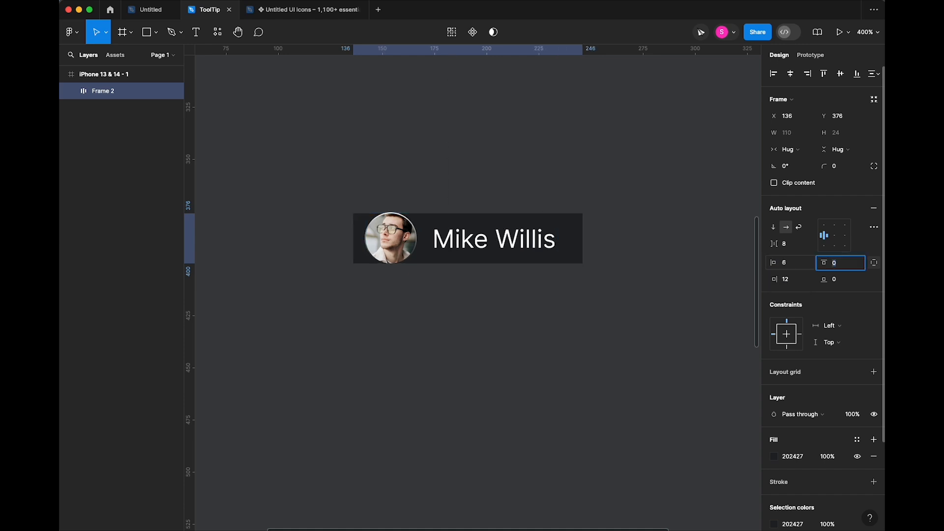
{"action": "left_click", "coordinate": [873, 262]}
{"action": "type", "text": "4"}
{"action": "key", "text": "Tab"}
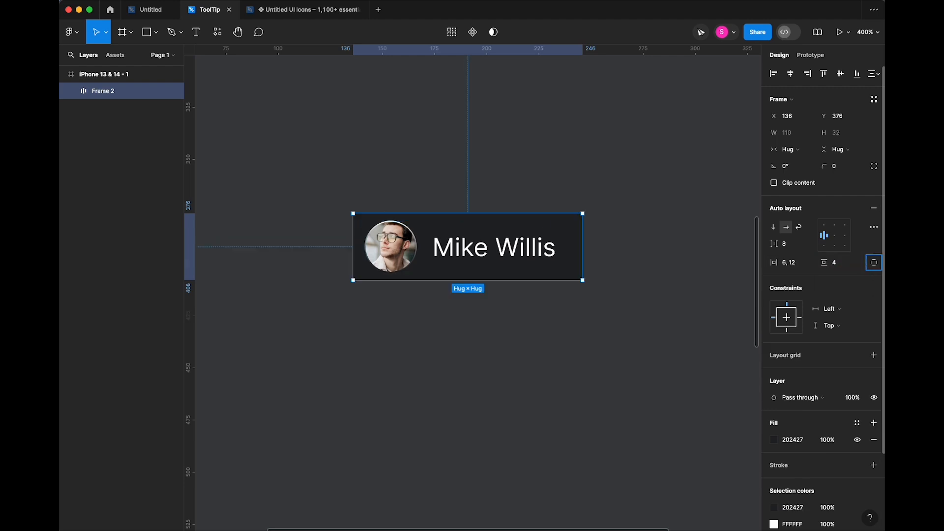
{"action": "left_click", "coordinate": [842, 170]}
{"action": "type", "text": "50"}
{"action": "key", "text": "Tab"}
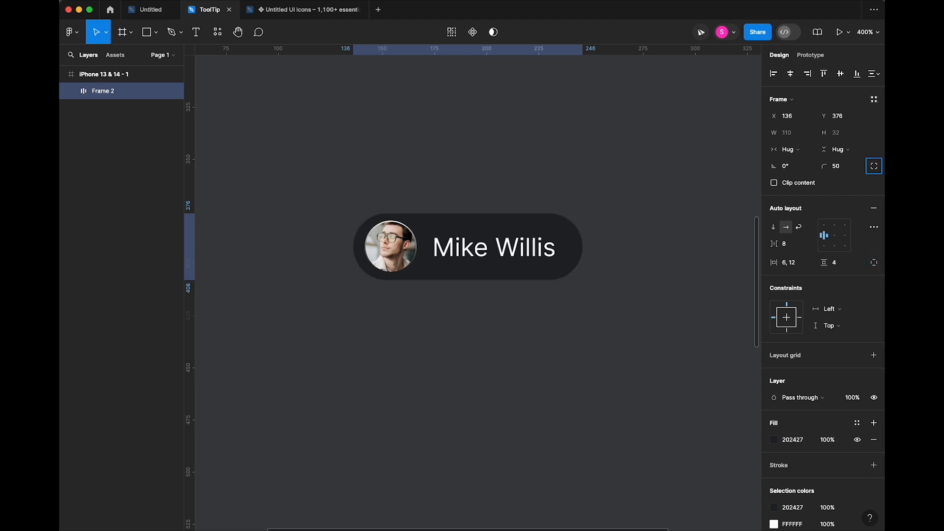
- Lighten the pill's fill slightly to 292D31 and zoom out to 200%
{"action": "left_click", "coordinate": [655, 381]}
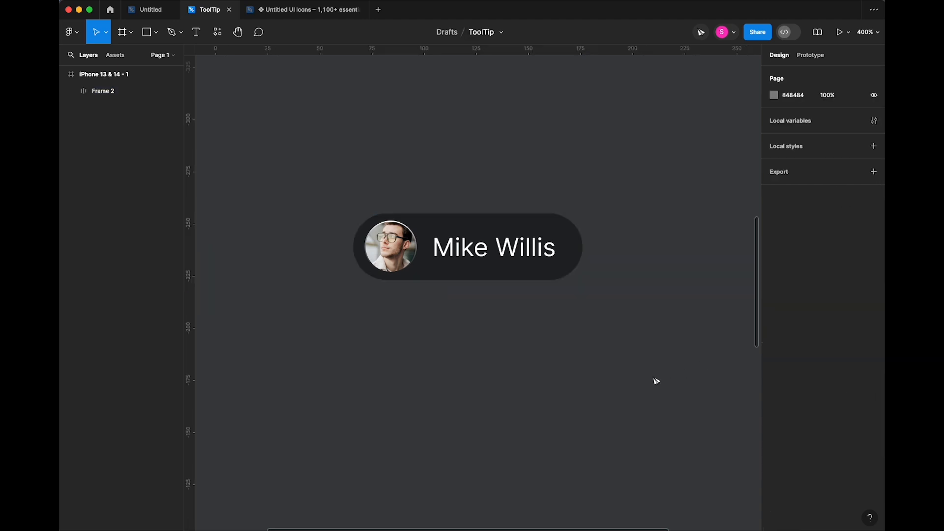
{"action": "left_click", "coordinate": [549, 235]}
{"action": "left_click", "coordinate": [621, 311]}
{"action": "left_click", "coordinate": [575, 231]}
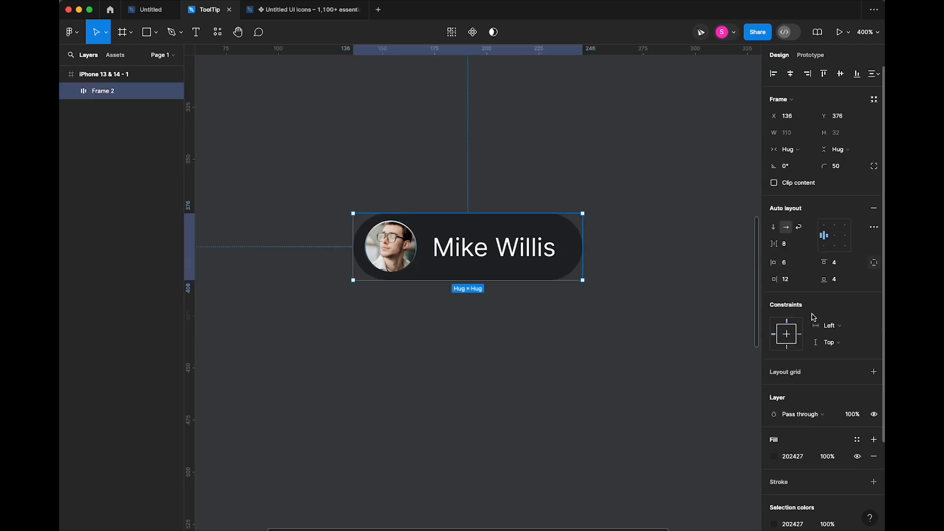
{"action": "left_click", "coordinate": [774, 457]}
{"action": "left_click_drag", "start_coordinate": [658, 372], "coordinate": [656, 369]}
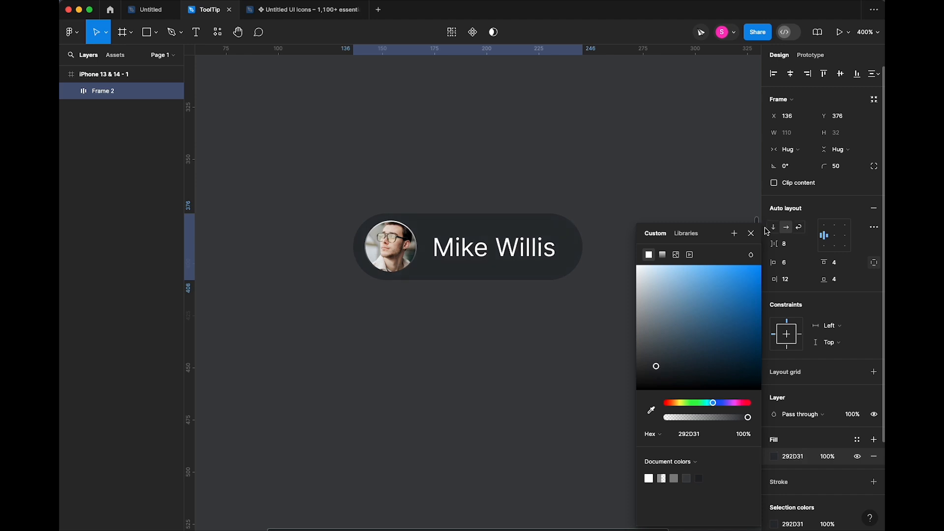
{"action": "left_click", "coordinate": [751, 233]}
{"action": "left_click", "coordinate": [693, 320]}
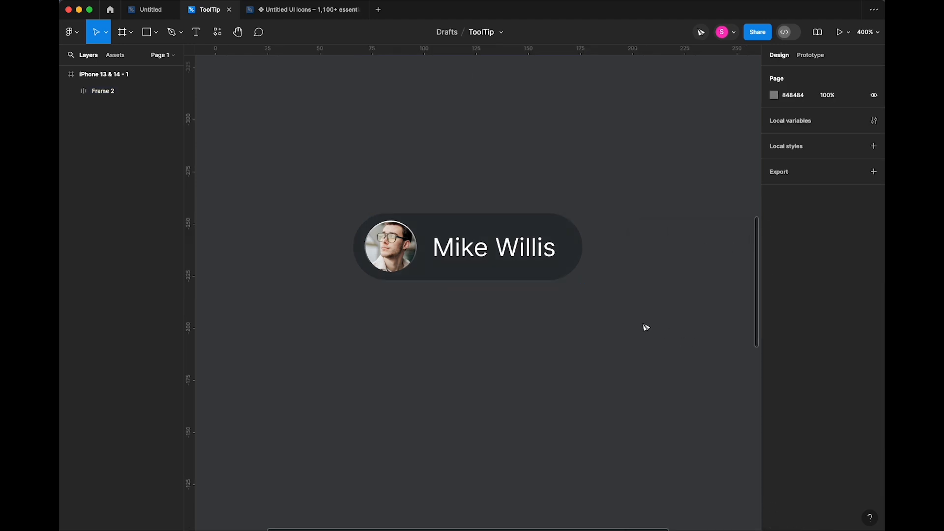
{"action": "key", "text": "minus"}
- Draw a 148×185 frame above the pill and eyedrop the pill's 292D31 colour into it
{"action": "left_click_drag", "start_coordinate": [565, 204], "coordinate": [574, 314]}
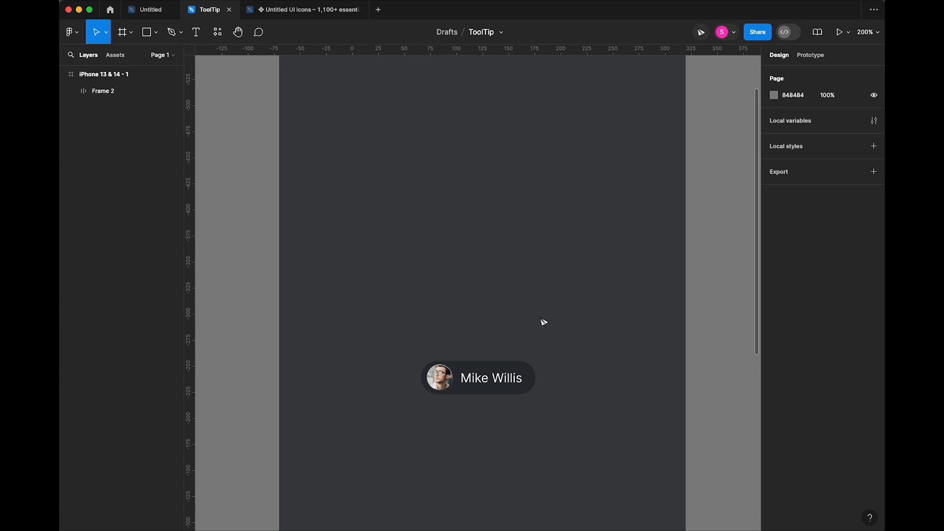
{"action": "key", "text": "f"}
{"action": "mouse_move", "coordinate": [390, 177]}
{"action": "left_mouse_down"}
{"action": "mouse_move", "coordinate": [547, 350]}
{"action": "mouse_move", "coordinate": [545, 371]}
{"action": "left_mouse_up"}
{"action": "left_click_drag", "start_coordinate": [488, 296], "coordinate": [500, 281]}
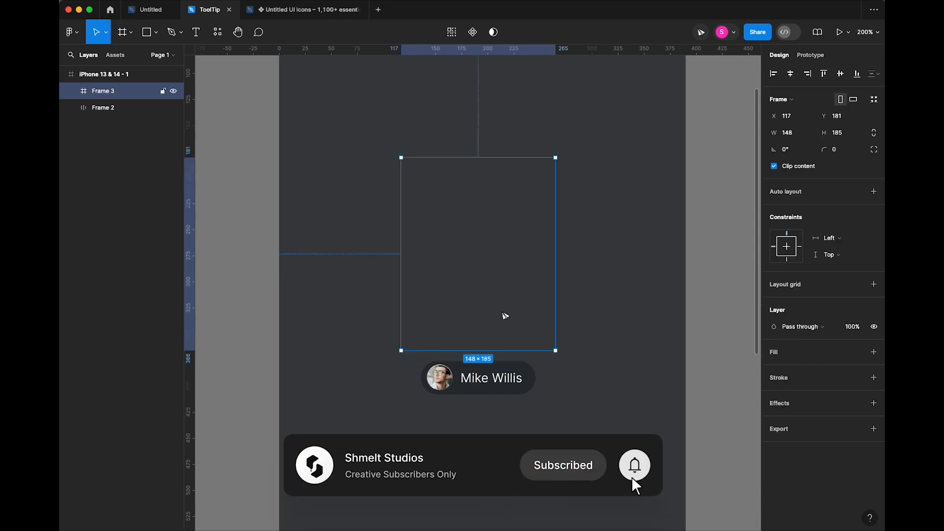
{"action": "key", "text": "i"}
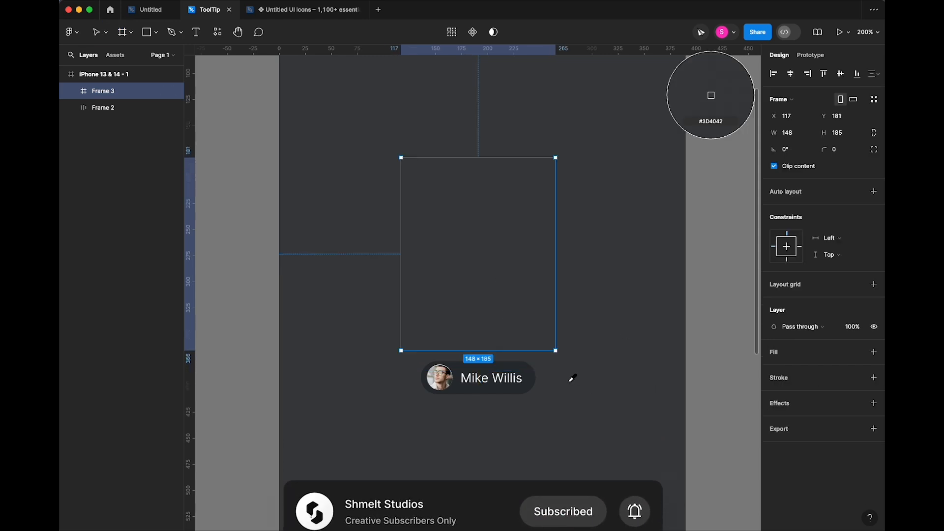
{"action": "left_click", "coordinate": [530, 379]}
- Give the card frame a corner radius of 16
{"action": "left_click", "coordinate": [571, 391]}
{"action": "left_click", "coordinate": [537, 317]}
{"action": "left_click_drag", "start_coordinate": [830, 154], "coordinate": [870, 158]}
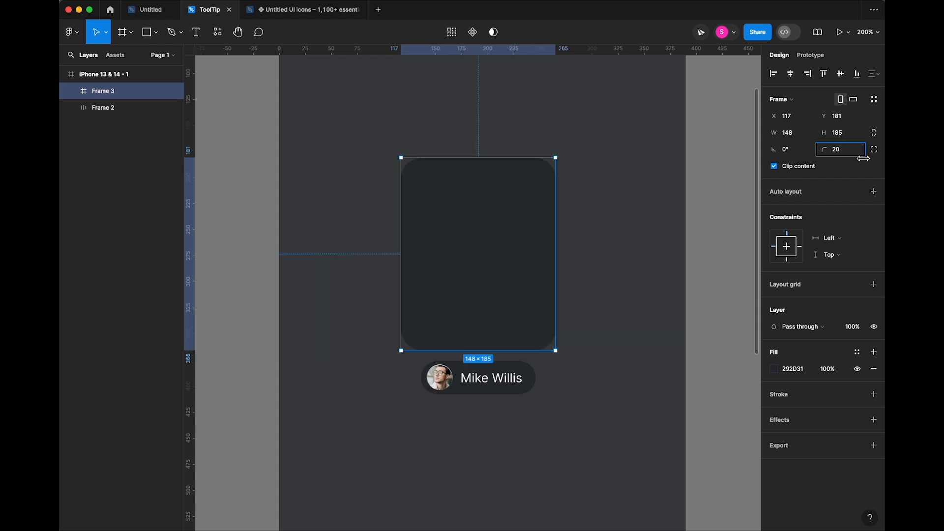
{"action": "left_click", "coordinate": [587, 250]}
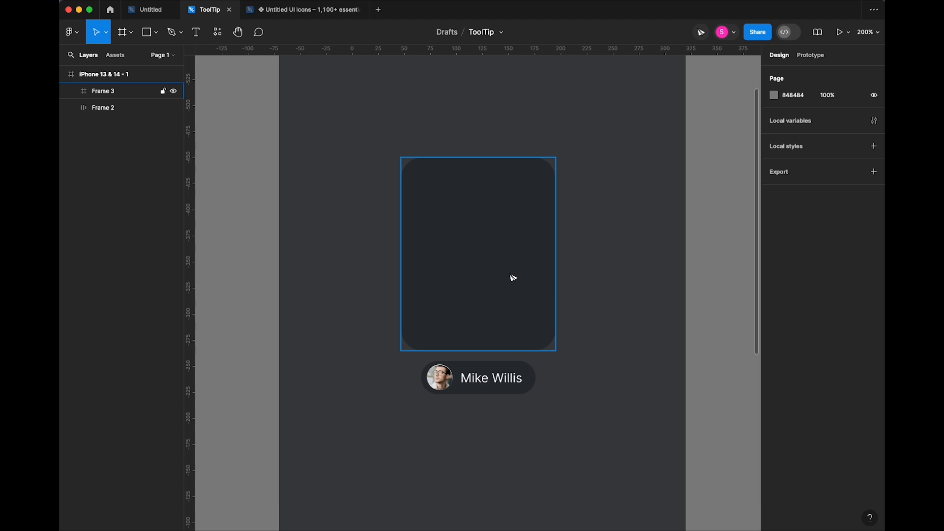
{"action": "left_click", "coordinate": [485, 270]}
{"action": "type", "text": "16"}
{"action": "key", "text": "Tab"}
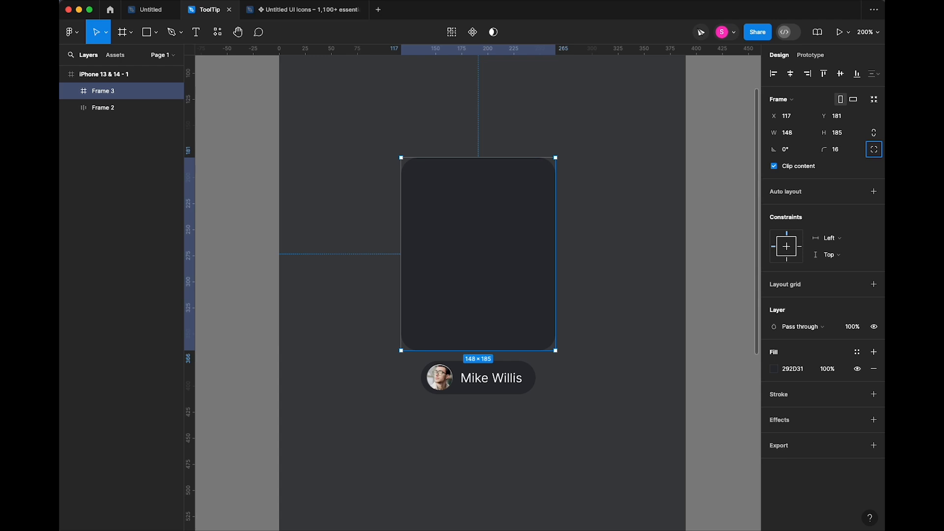
{"action": "left_click", "coordinate": [574, 198]}
{"action": "left_click", "coordinate": [503, 245]}
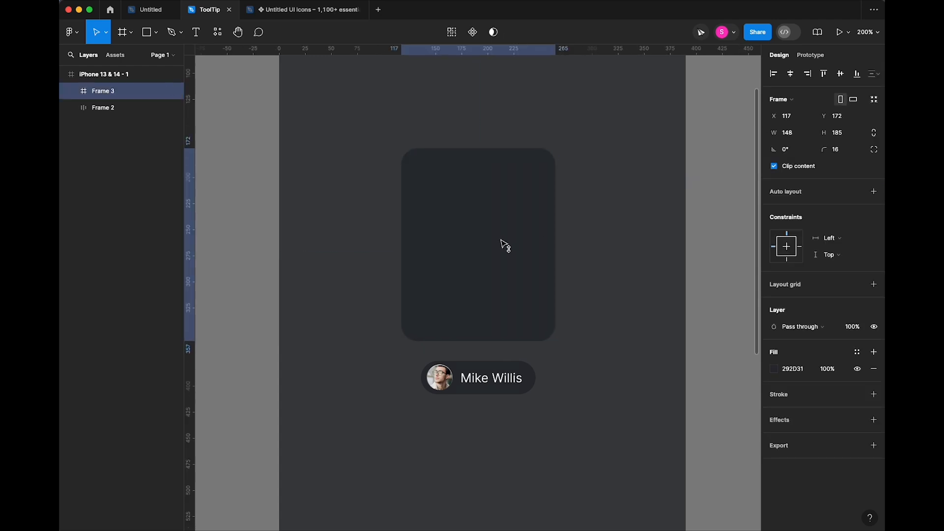
- Copy the avatar and name into the card as a centred vertical auto-layout stack
{"action": "left_click", "coordinate": [591, 318]}
{"action": "left_click", "coordinate": [462, 377]}
{"action": "double_click", "coordinate": [471, 380]}
{"action": "left_click", "coordinate": [439, 381]}
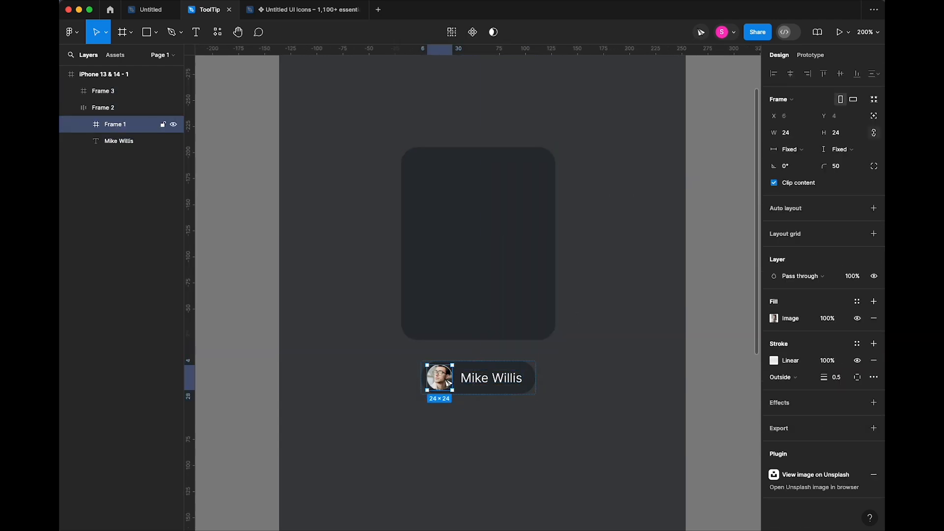
{"action": "left_click", "coordinate": [479, 385], "text": "shift"}
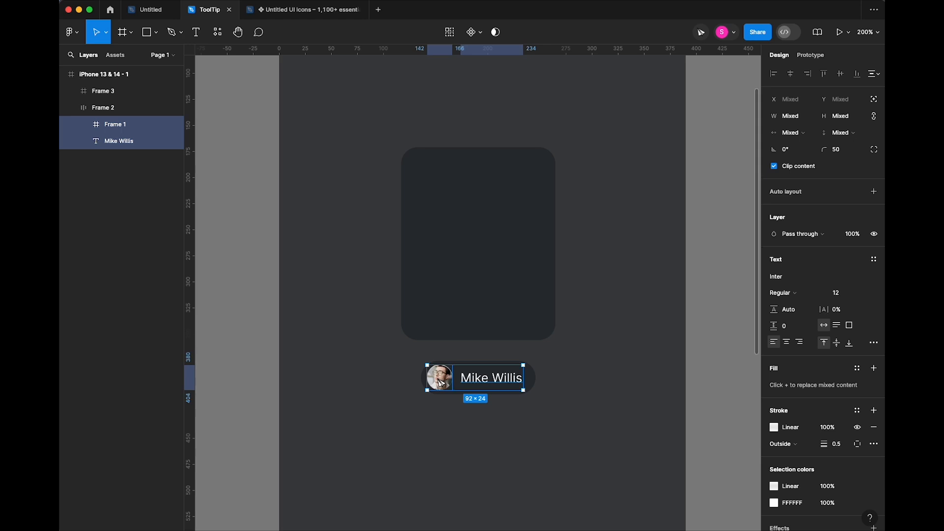
{"action": "left_click_drag", "start_coordinate": [439, 383], "coordinate": [458, 225]}
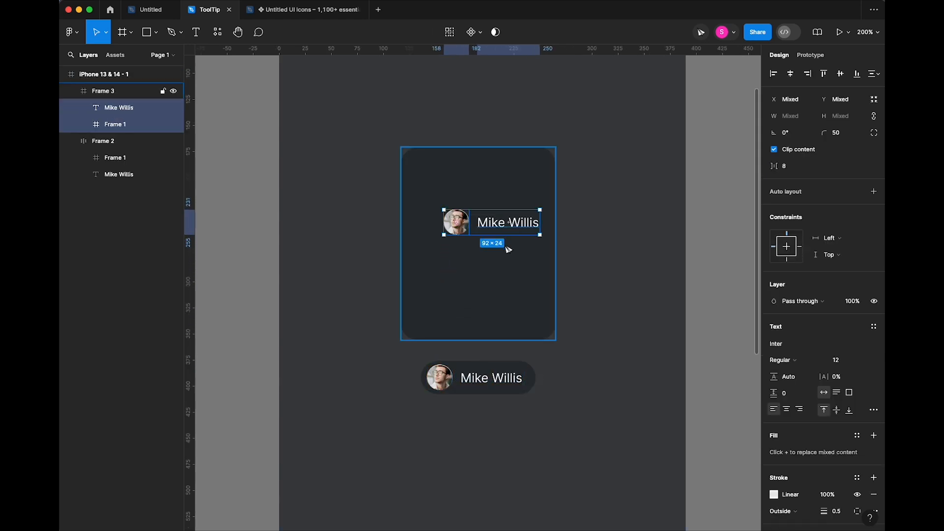
{"action": "key", "text": "shift+a"}
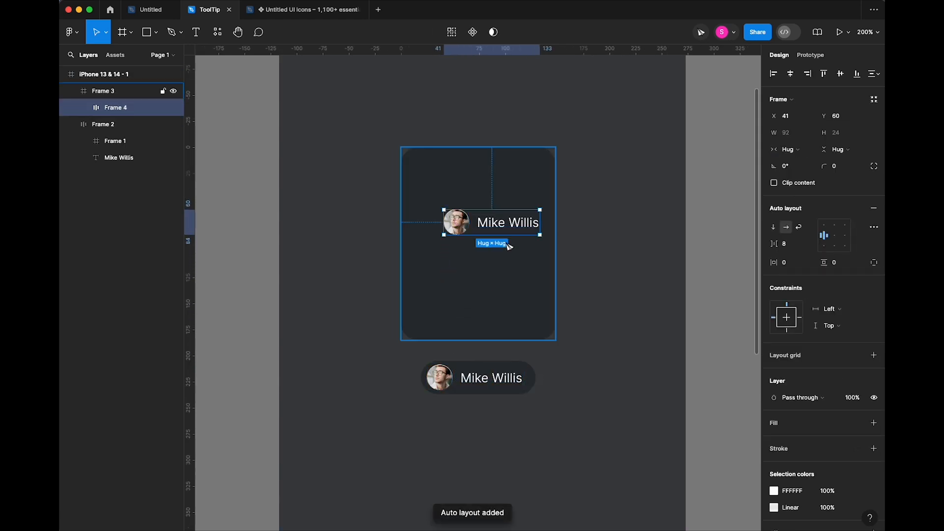
{"action": "left_click", "coordinate": [775, 229]}
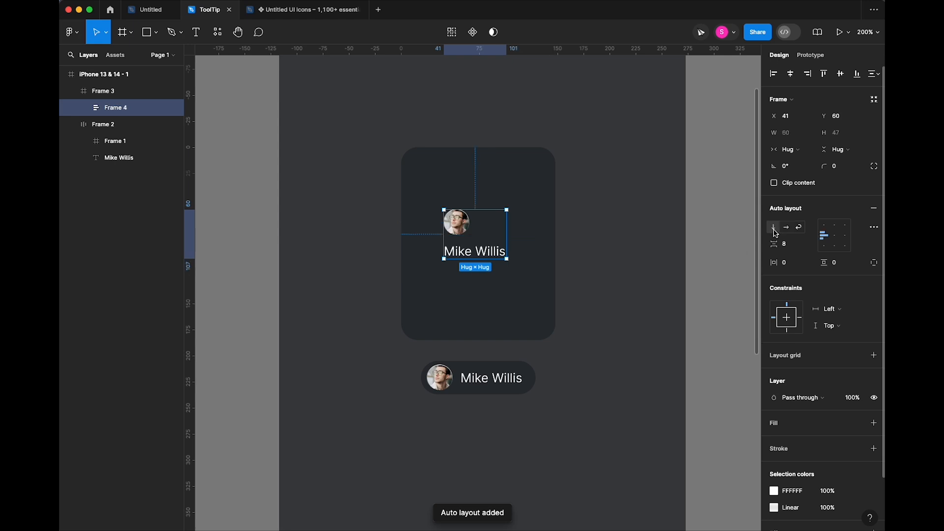
{"action": "left_click", "coordinate": [835, 239]}
- Move the stack to the card's top centre and add auto layout to the card
{"action": "left_click_drag", "start_coordinate": [493, 239], "coordinate": [494, 208]}
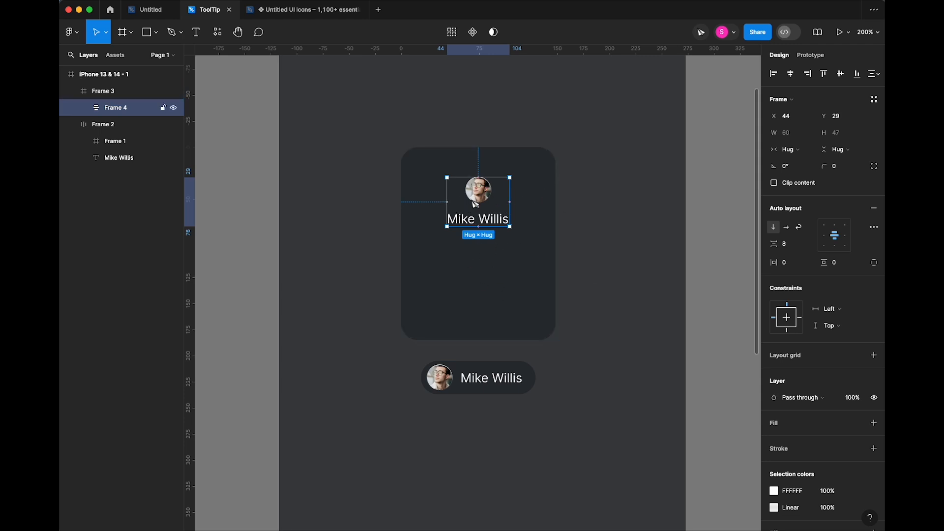
{"action": "left_click_drag", "start_coordinate": [484, 199], "coordinate": [486, 194]}
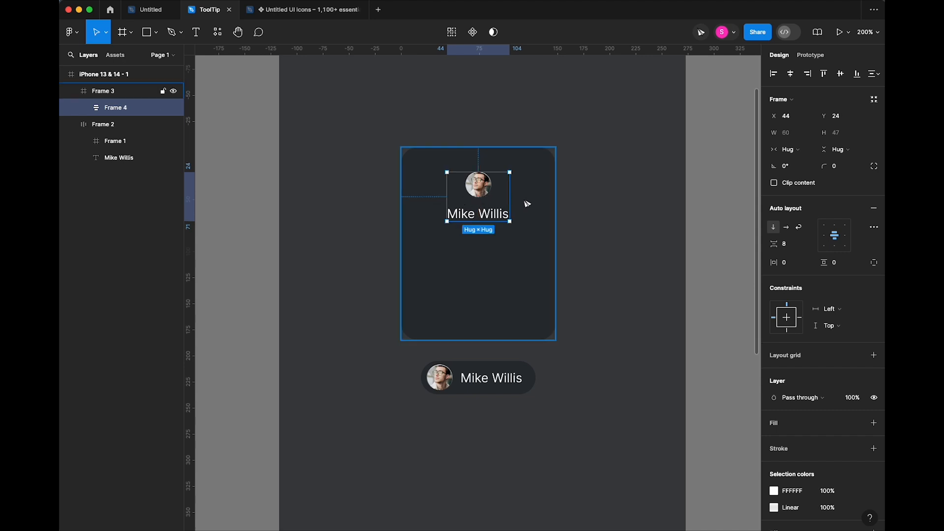
{"action": "left_click", "coordinate": [505, 267]}
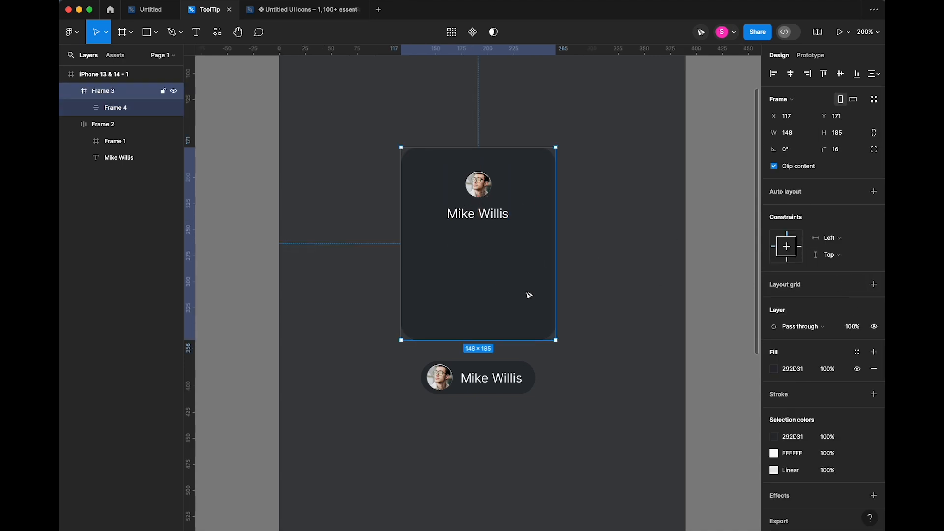
{"action": "key", "text": "shift+a"}
- Make the avatar-name group fill the card's width and set the card's horizontal padding to 0
{"action": "left_click", "coordinate": [469, 206]}
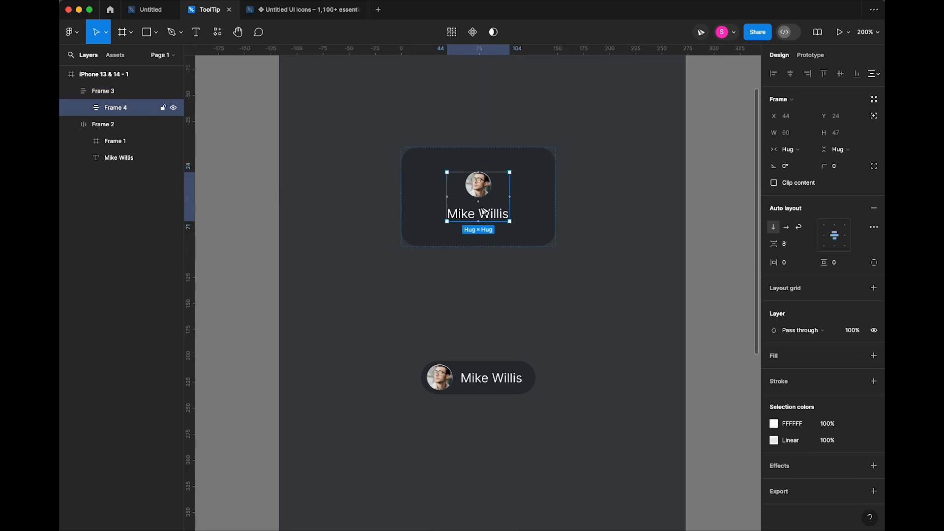
{"action": "left_click", "coordinate": [788, 149]}
{"action": "left_click", "coordinate": [792, 160]}
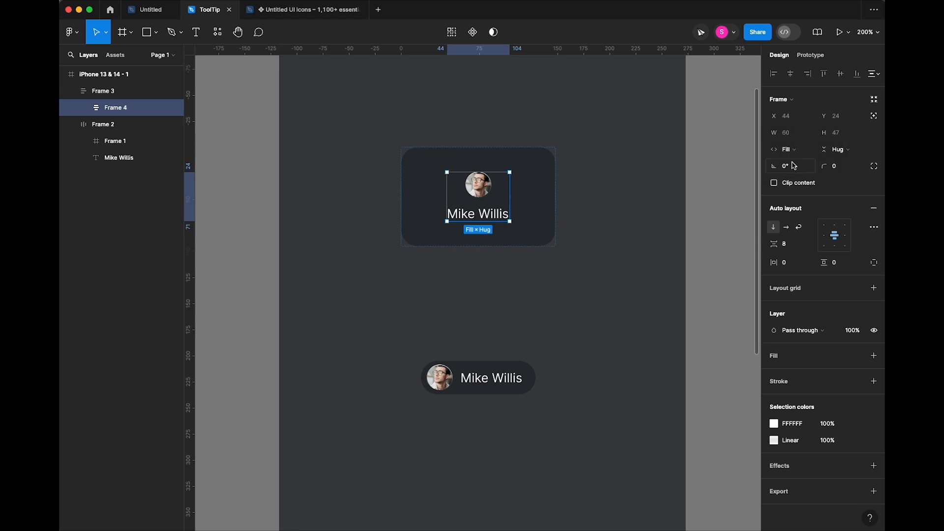
{"action": "left_click", "coordinate": [536, 200]}
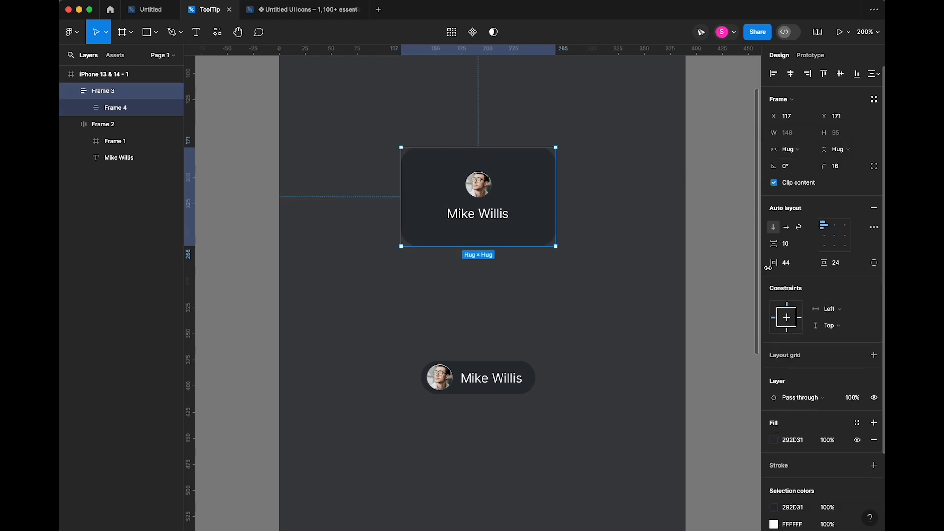
{"action": "left_click", "coordinate": [798, 265]}
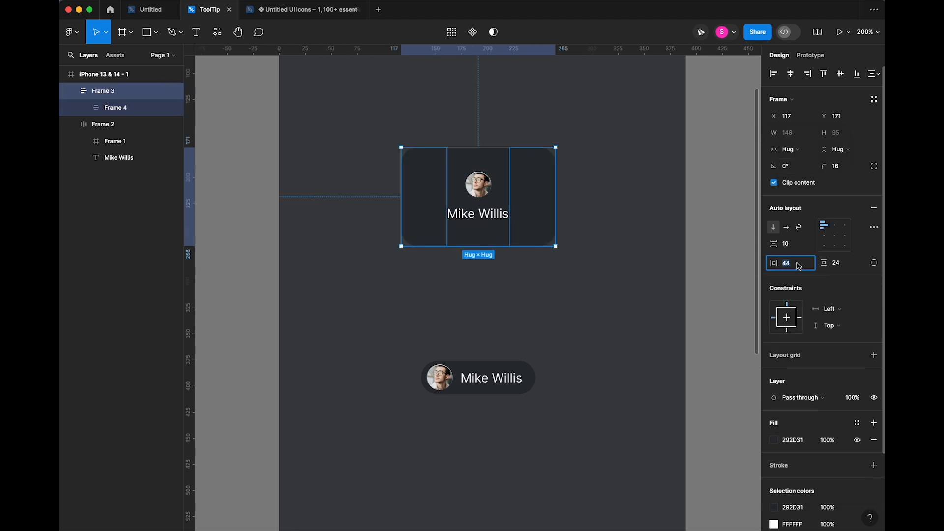
{"action": "type", "text": "0"}
{"action": "key", "text": "Tab"}
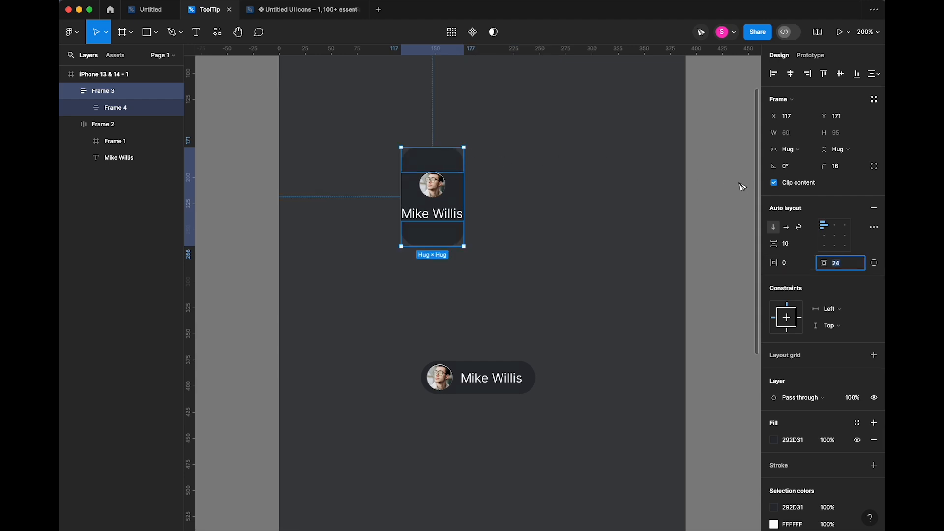
{"action": "left_click", "coordinate": [127, 91]}
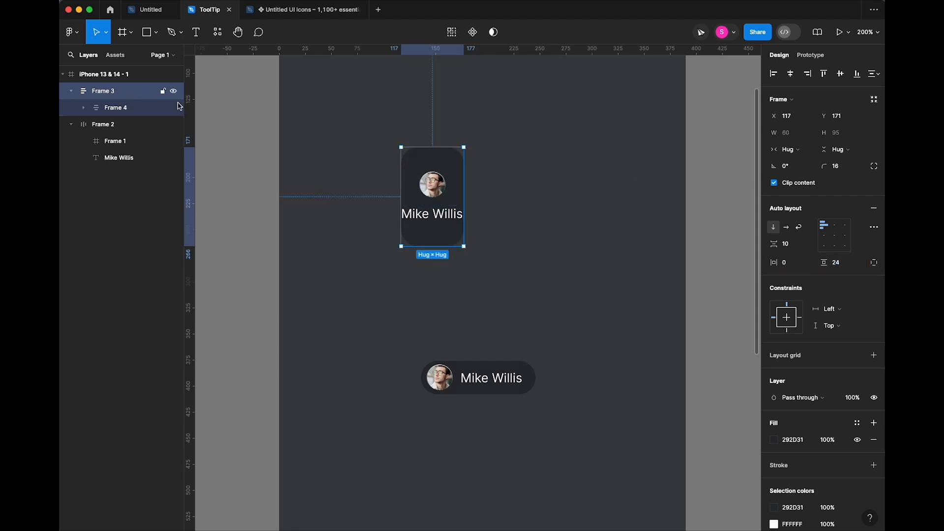
- Rename the card layer to Container and the avatar-name layer to header
{"action": "double_click", "coordinate": [148, 91]}
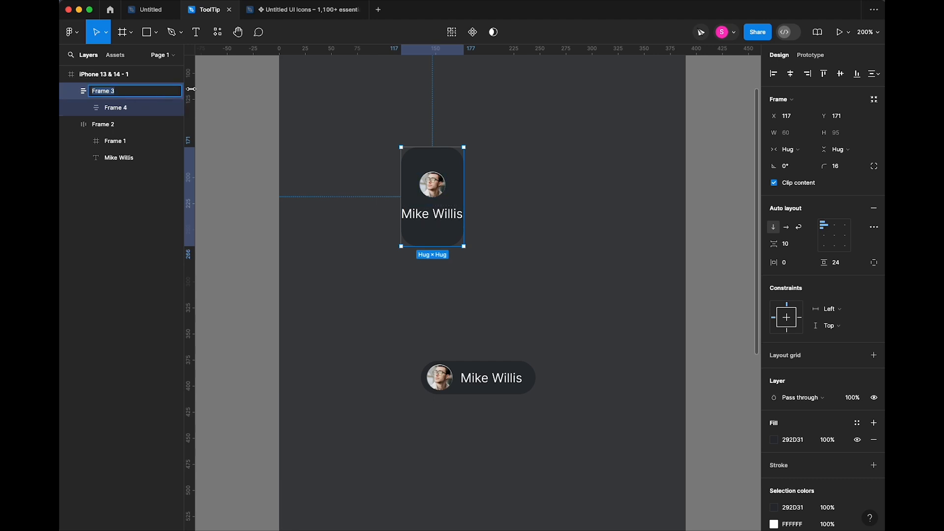
{"action": "type", "text": "Container"}
{"action": "left_click", "coordinate": [124, 112]}
{"action": "double_click", "coordinate": [120, 110]}
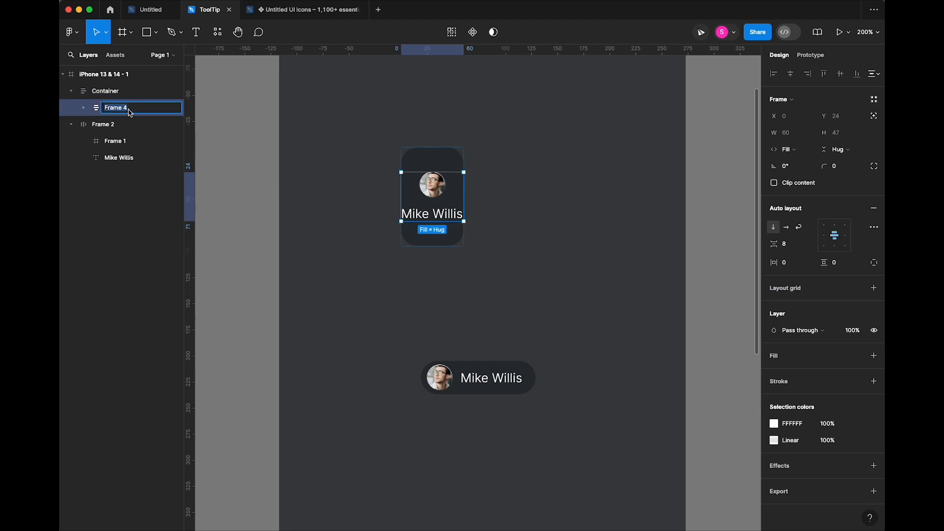
{"action": "type", "text": "h"}
{"action": "left_click", "coordinate": [413, 97]}
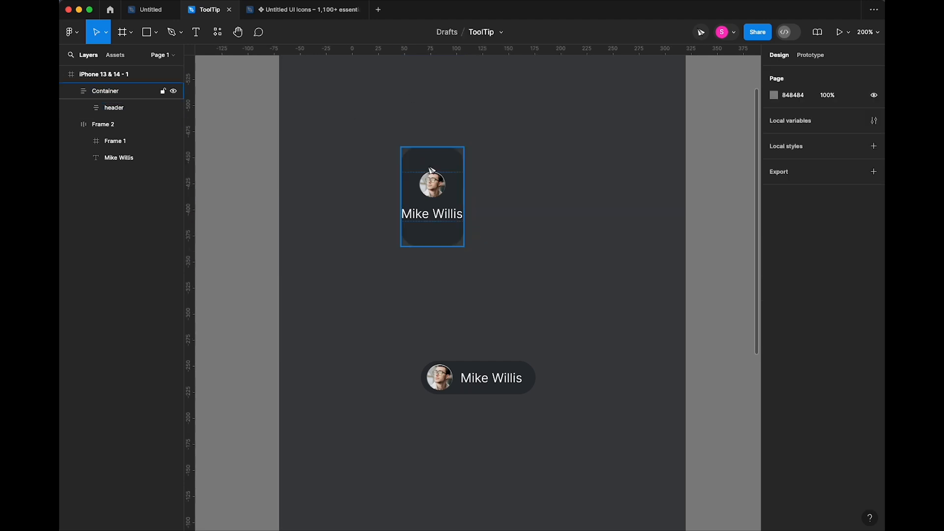
- Switch Container to independent padding and set its top padding to 0
{"action": "left_click", "coordinate": [431, 171]}
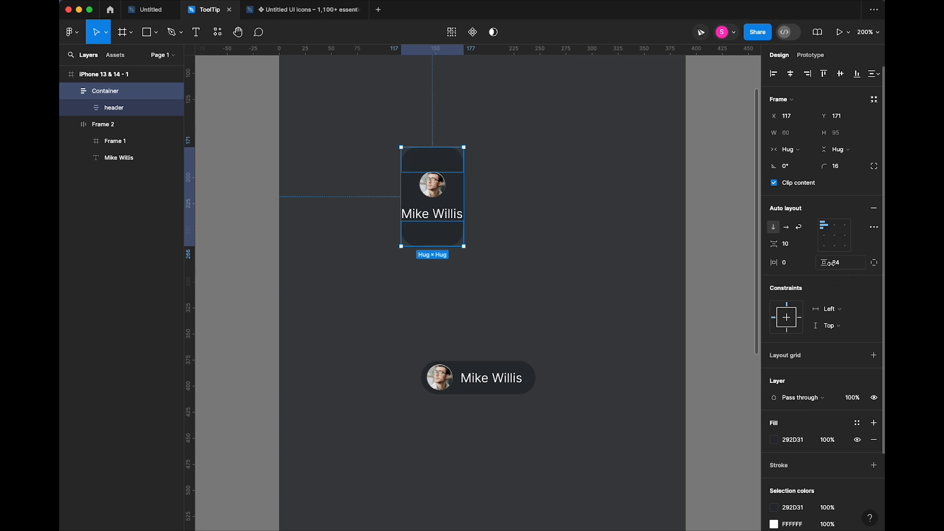
{"action": "left_click", "coordinate": [872, 263]}
{"action": "left_click", "coordinate": [853, 263]}
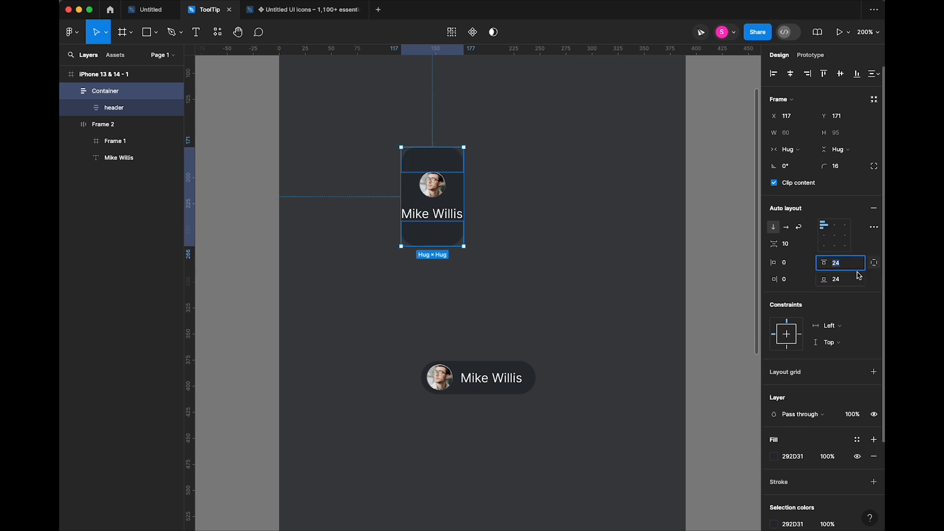
{"action": "type", "text": "0"}
{"action": "key", "text": "Tab"}
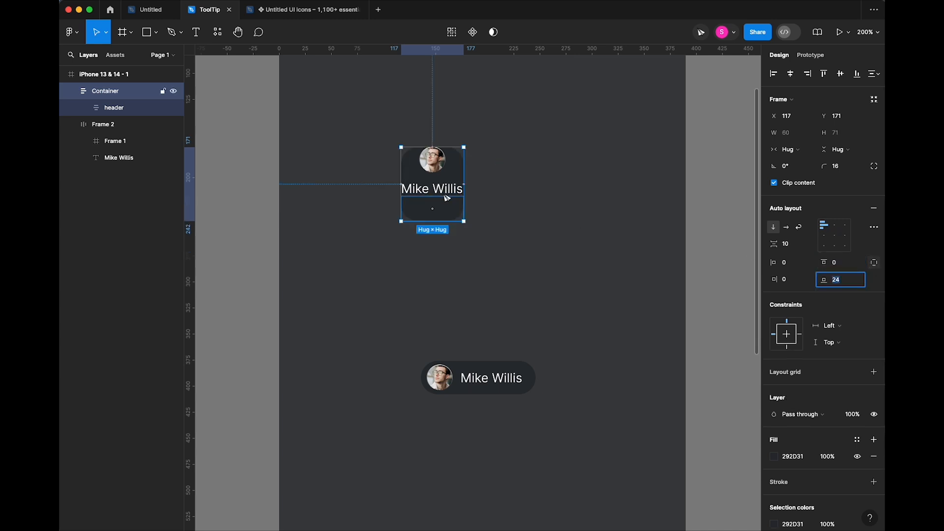
{"action": "left_click", "coordinate": [109, 91]}
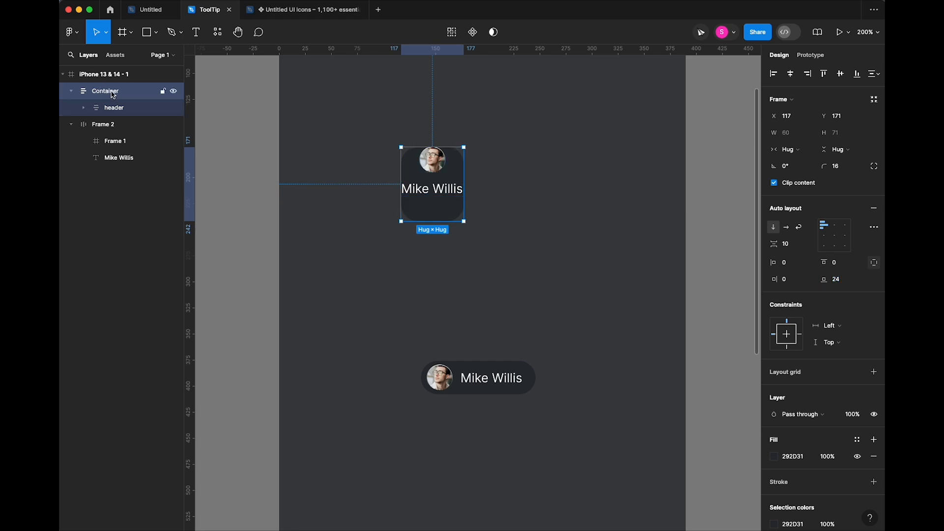
- Give Container a fixed 155 width and set header's vertical padding to 20
{"action": "left_click", "coordinate": [794, 150]}
{"action": "left_click", "coordinate": [797, 135]}
{"action": "left_click_drag", "start_coordinate": [465, 176], "coordinate": [563, 183]}
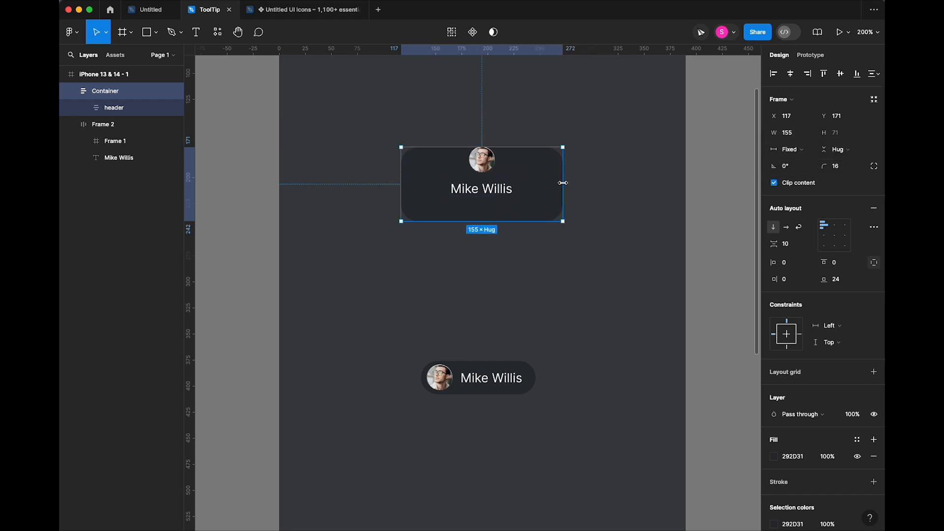
{"action": "left_click", "coordinate": [513, 188]}
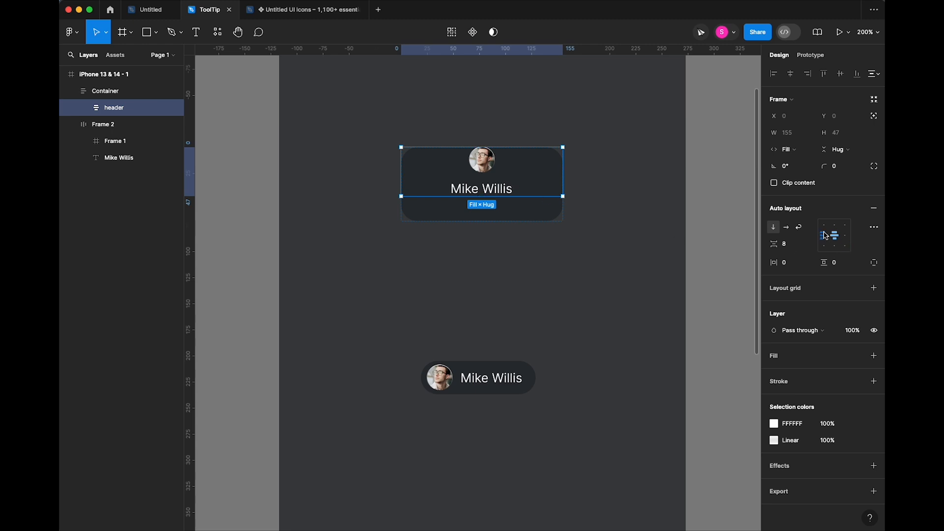
{"action": "left_click_drag", "start_coordinate": [821, 264], "coordinate": [827, 264]}
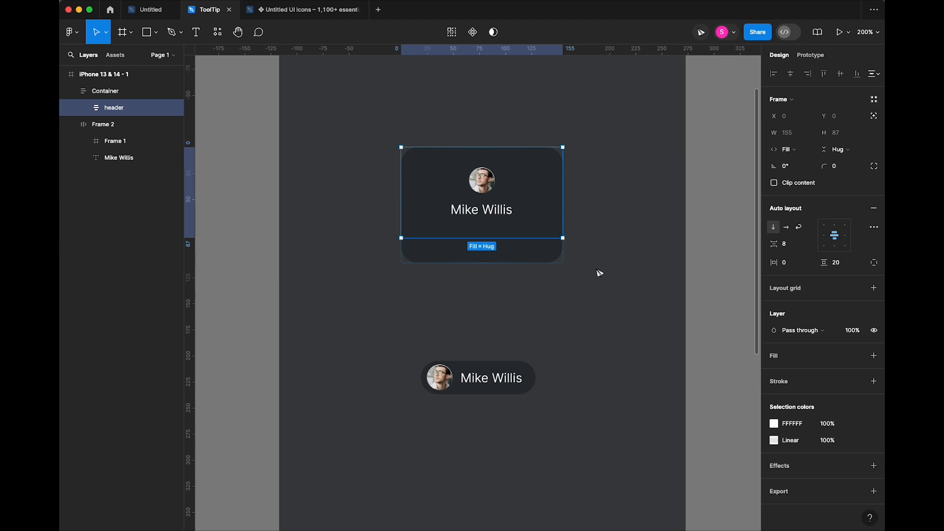
- Add a fill to the header and set its colour to 383E45
{"action": "left_click", "coordinate": [778, 357]}
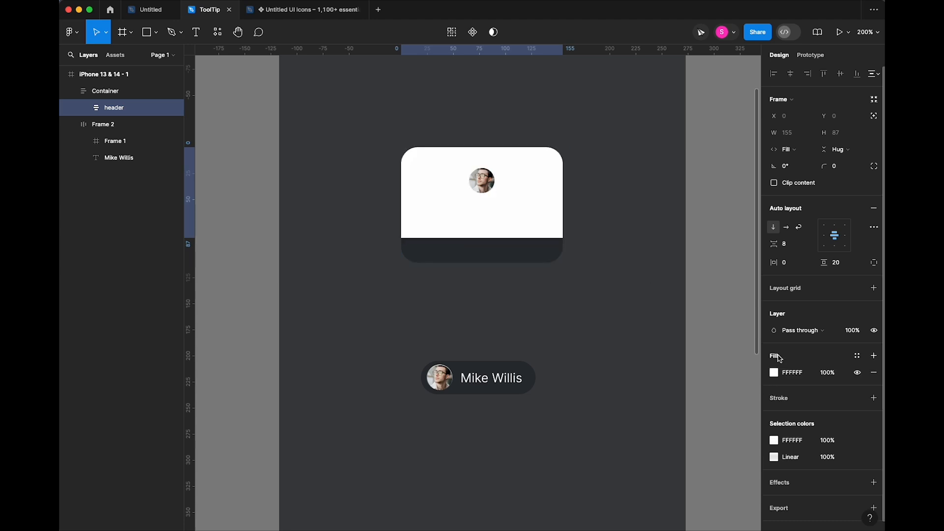
{"action": "left_click", "coordinate": [774, 374]}
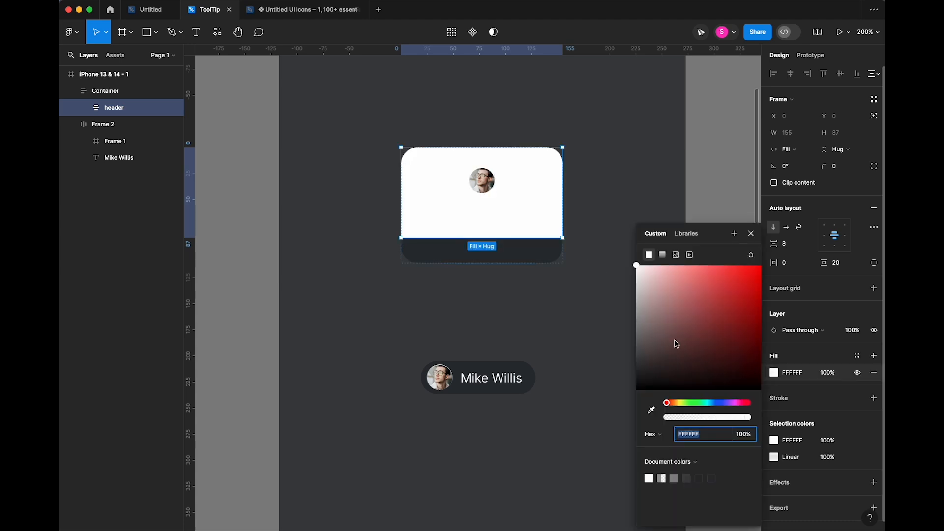
{"action": "type", "text": "363636"}
{"action": "key", "text": "Return"}
{"action": "key", "text": "Down"}
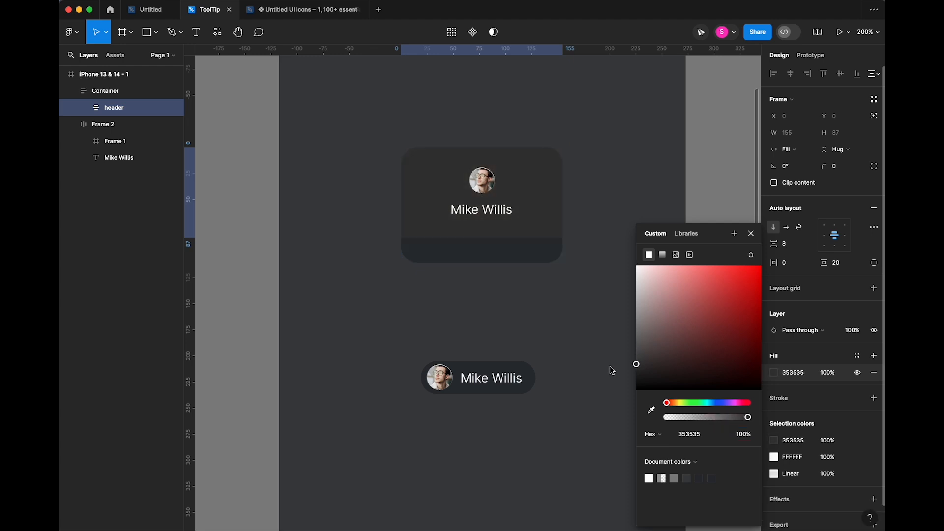
{"action": "key", "text": "Down"}
{"action": "key", "text": "Down"}
{"action": "key", "text": "Down"}
{"action": "key", "text": "Down"}
{"action": "key", "text": "Down"}
{"action": "key", "text": "Down"}
{"action": "key", "text": "Down"}
{"action": "key", "text": "Down"}
{"action": "key", "text": "Down"}
{"action": "key", "text": "i"}
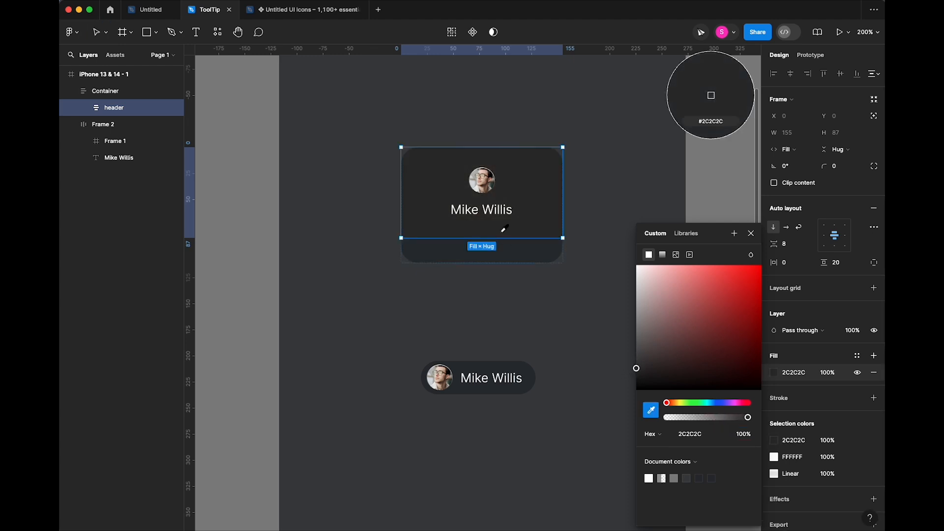
{"action": "left_click", "coordinate": [535, 252]}
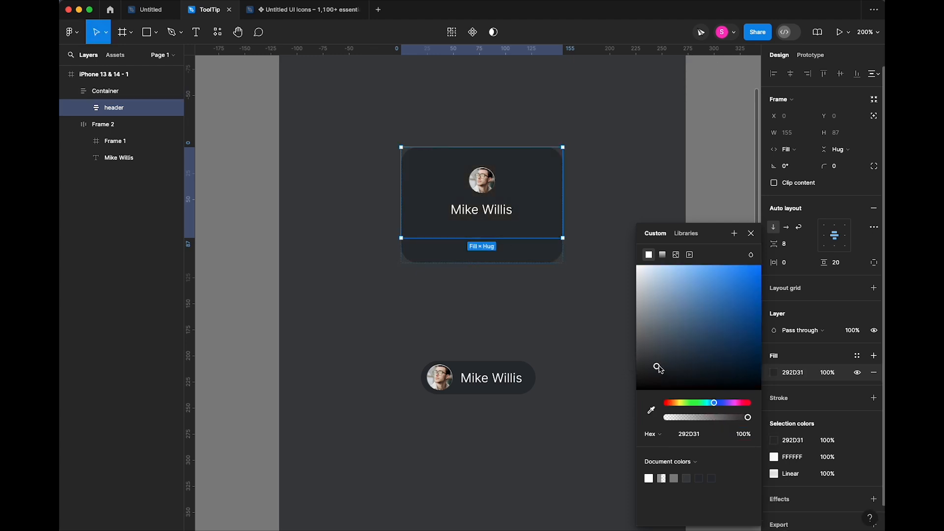
{"action": "left_click", "coordinate": [660, 361]}
{"action": "left_click", "coordinate": [751, 233]}
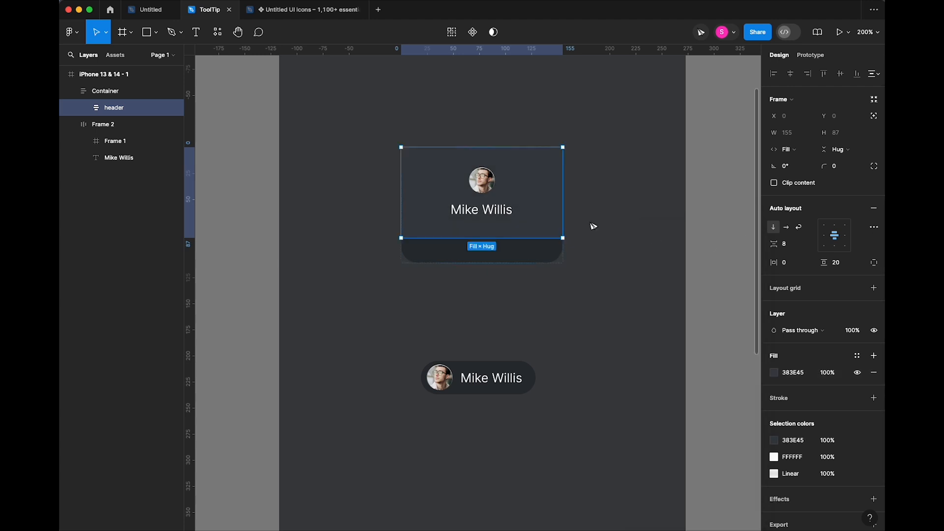
- Enlarge the avatar inside the header to 30×30
{"action": "left_click", "coordinate": [483, 183]}
{"action": "left_click", "coordinate": [792, 135]}
{"action": "type", "text": "30"}
{"action": "key", "text": "Tab"}
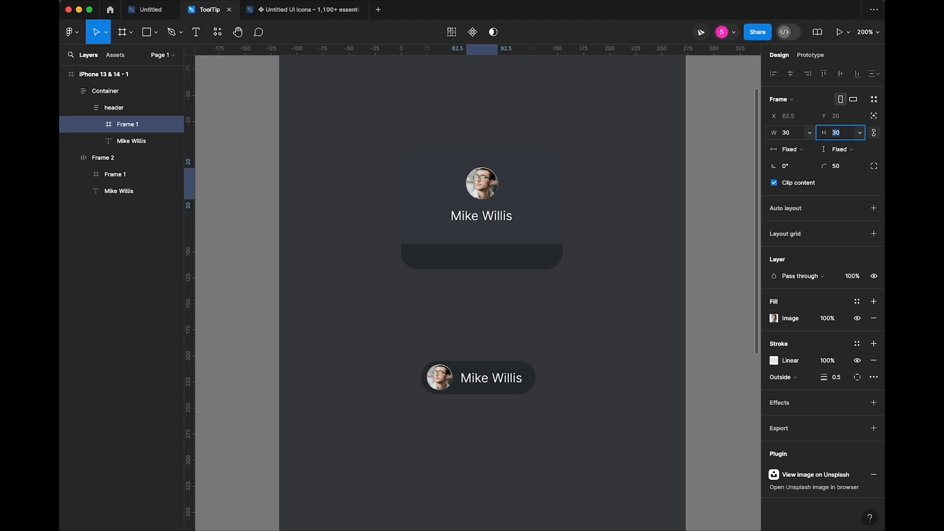
{"action": "left_click", "coordinate": [509, 222]}
{"action": "left_click", "coordinate": [839, 251]}
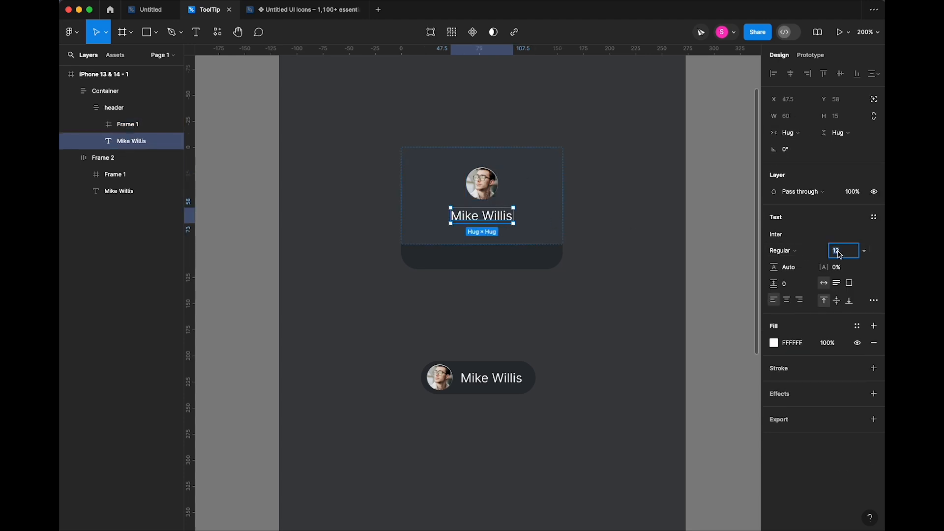
{"action": "type", "text": "10"}
{"action": "key", "text": "Tab"}
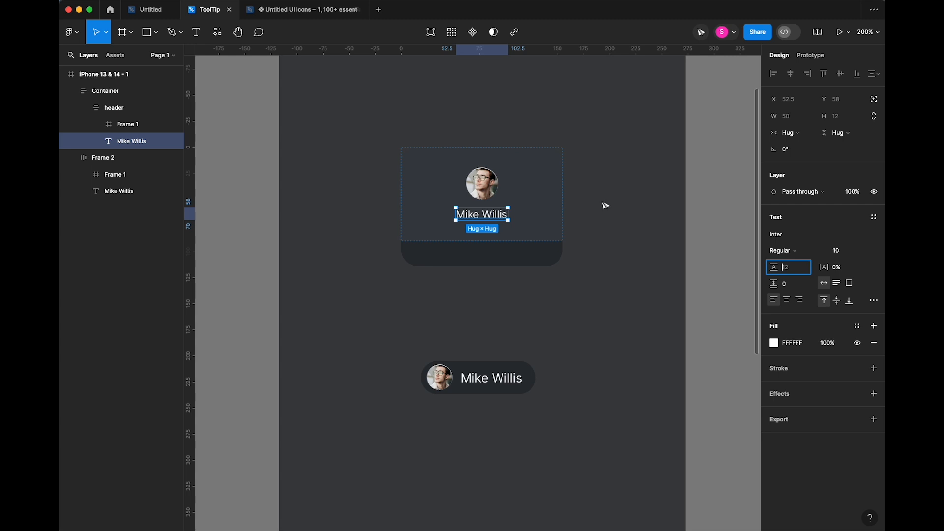
{"action": "left_click", "coordinate": [543, 205]}
{"action": "left_click", "coordinate": [786, 244]}
{"action": "type", "text": "6"}
{"action": "key", "text": "Tab"}
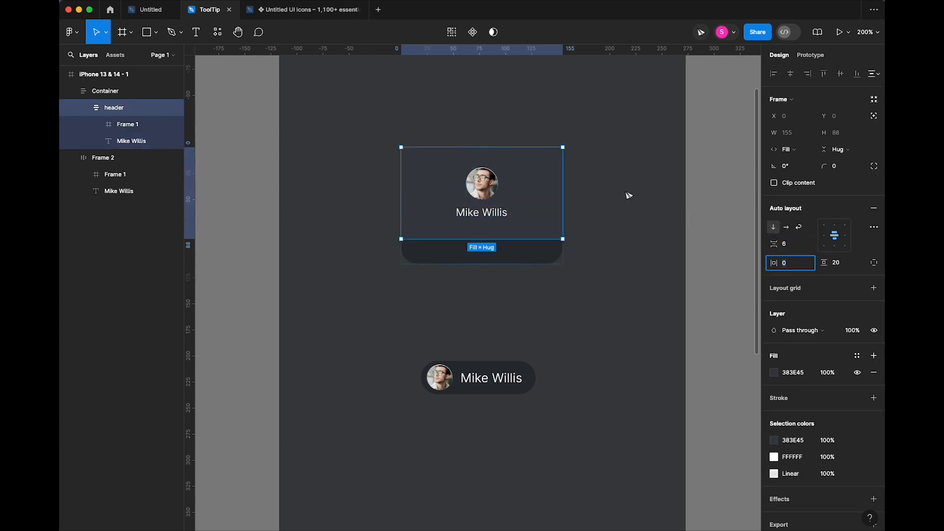
{"action": "left_click", "coordinate": [636, 187]}
{"action": "left_click", "coordinate": [540, 192]}
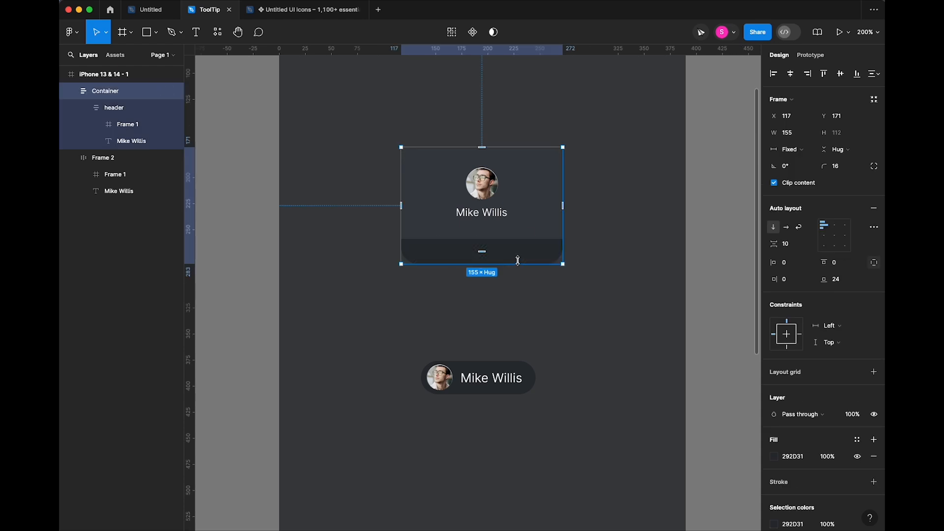
{"action": "left_click", "coordinate": [522, 290]}
{"action": "left_click", "coordinate": [495, 212], "text": "super"}
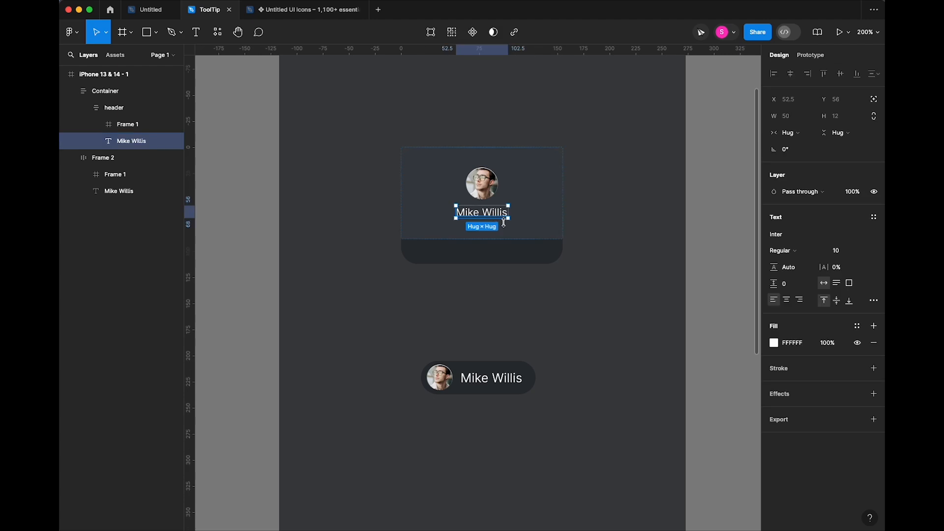
{"action": "key", "text": "super+d"}
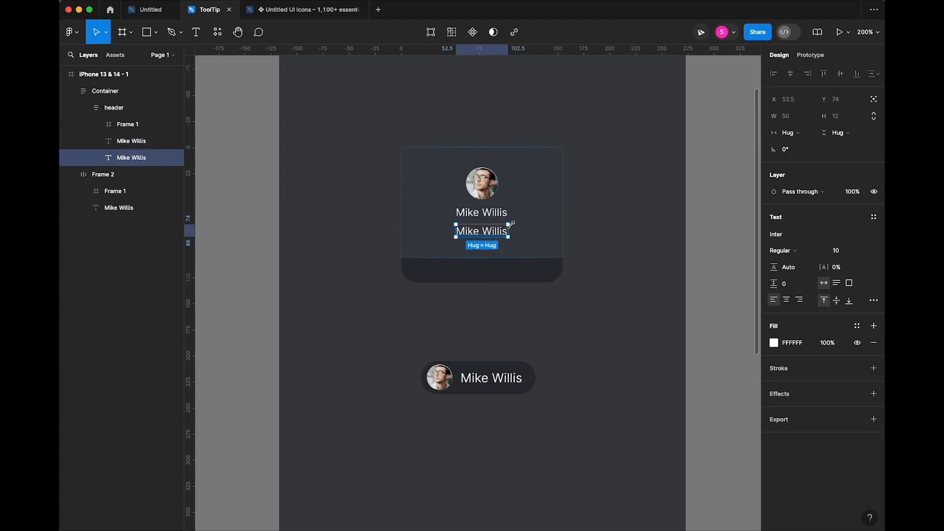
{"action": "left_click_drag", "start_coordinate": [494, 234], "coordinate": [496, 259]}
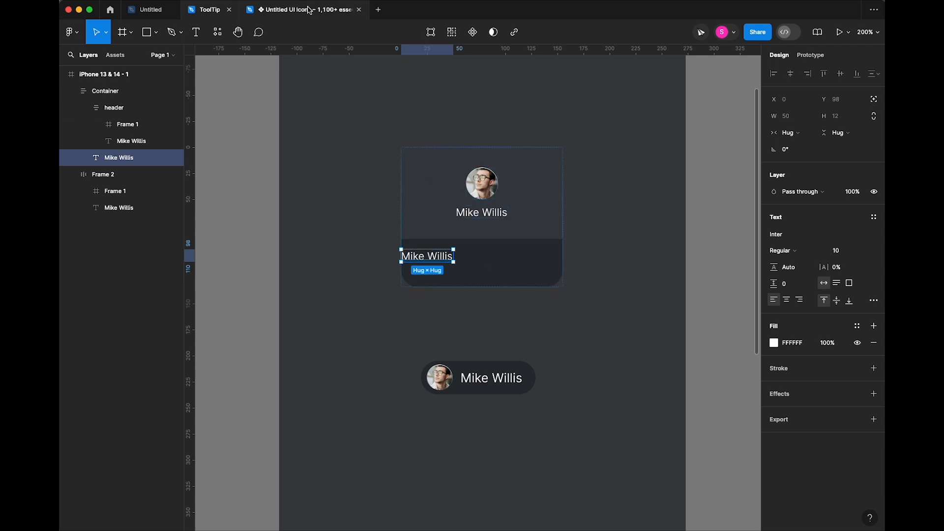
- Switch to the Untitled UI Icons file and clear its previous asset search
{"action": "mouse_move", "coordinate": [279, 16]}
{"action": "left_click", "coordinate": [297, 17]}
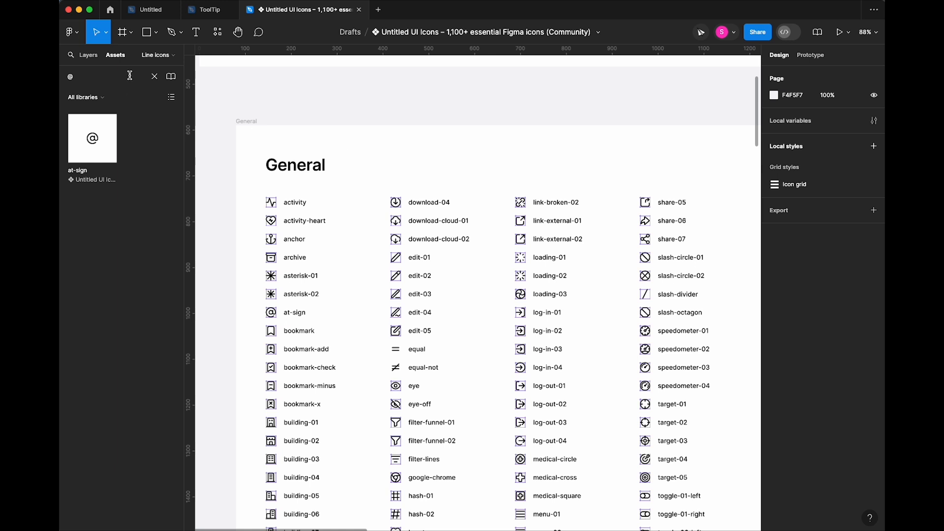
{"action": "left_click", "coordinate": [154, 76]}
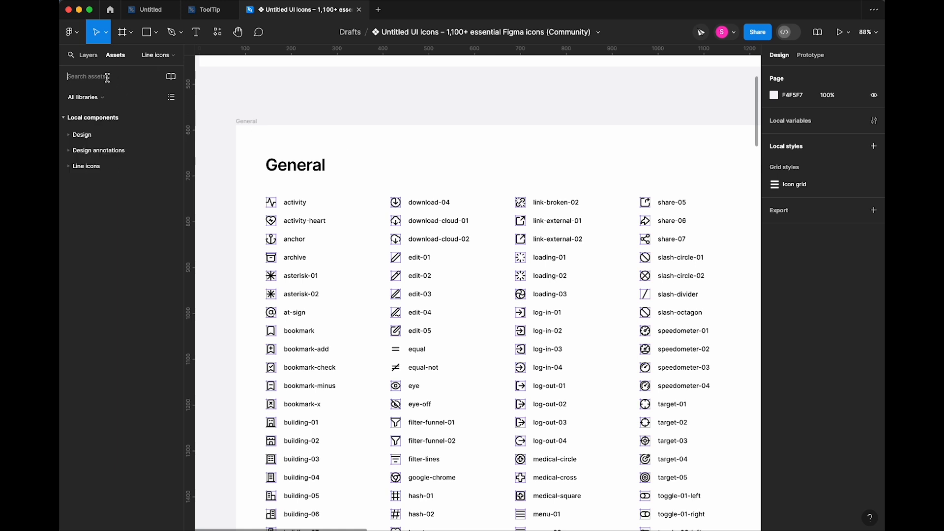
{"action": "left_click", "coordinate": [90, 55]}
{"action": "left_click", "coordinate": [123, 56]}
{"action": "left_click", "coordinate": [89, 55]}
{"action": "scroll", "coordinate": [107, 168], "scroll_direction": "down", "scroll_amount": 3}
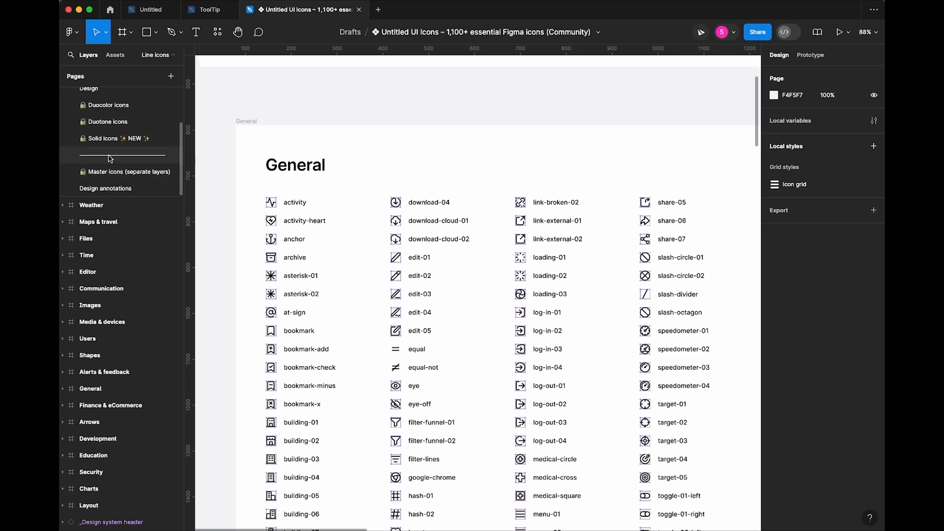
{"action": "scroll", "coordinate": [110, 157], "scroll_direction": "up", "scroll_amount": 3}
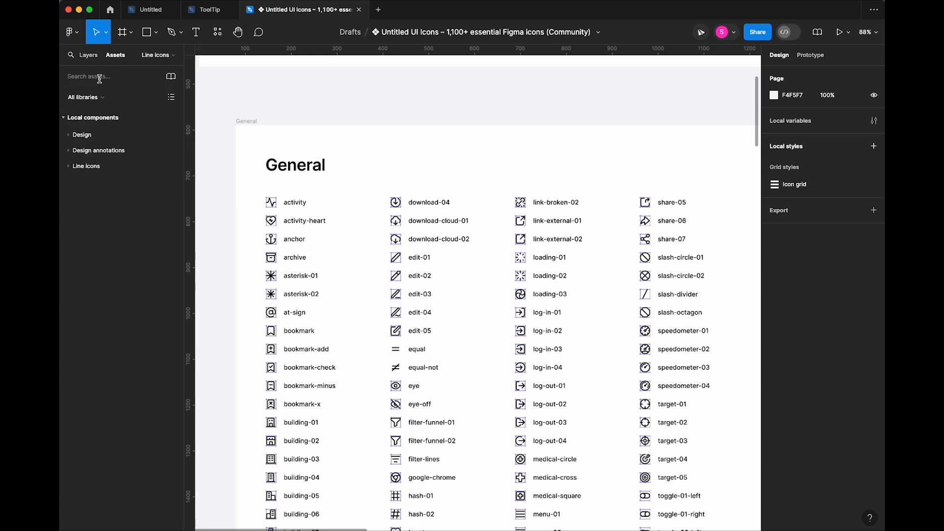
- Insert an at-sign icon instance above the General frame
{"action": "type", "text": "@"}
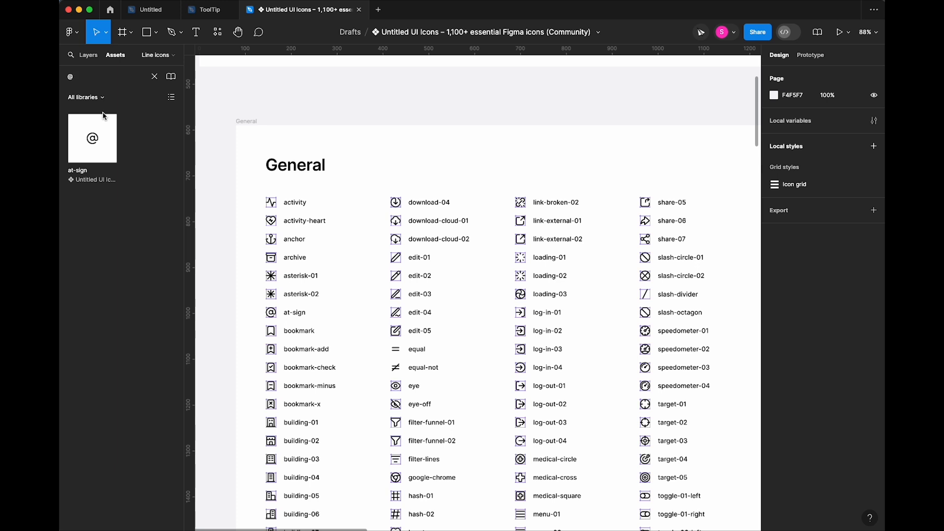
{"action": "left_click", "coordinate": [92, 139]}
{"action": "left_click", "coordinate": [266, 250]}
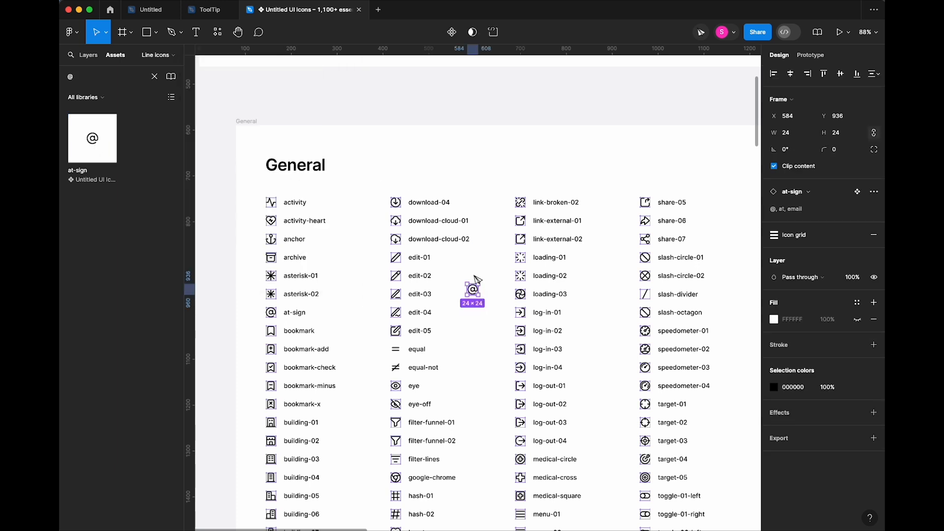
{"action": "left_click_drag", "start_coordinate": [472, 290], "coordinate": [377, 99]}
{"action": "key", "text": "Escape"}
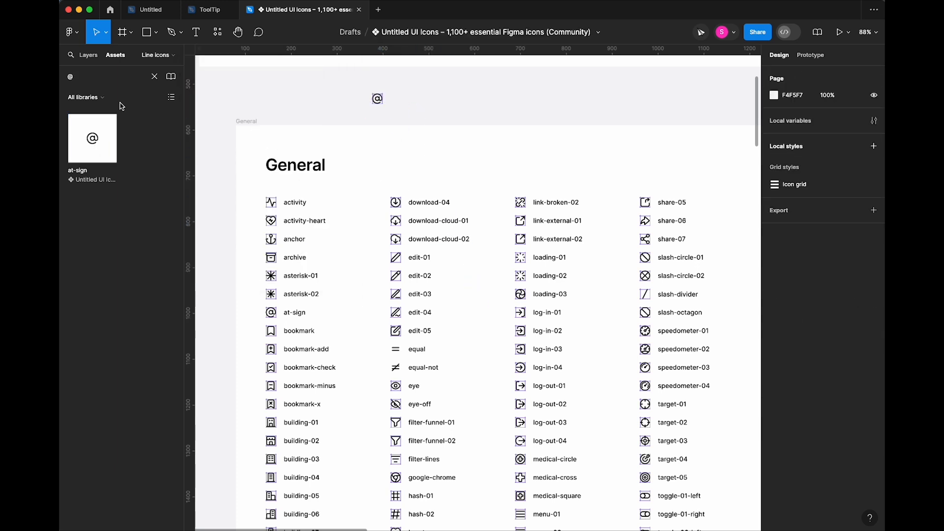
- Insert a briefcase-02 icon instance beside the at-sign icon
{"action": "left_click", "coordinate": [154, 77]}
{"action": "left_click", "coordinate": [93, 77]}
{"action": "type", "text": "b"}
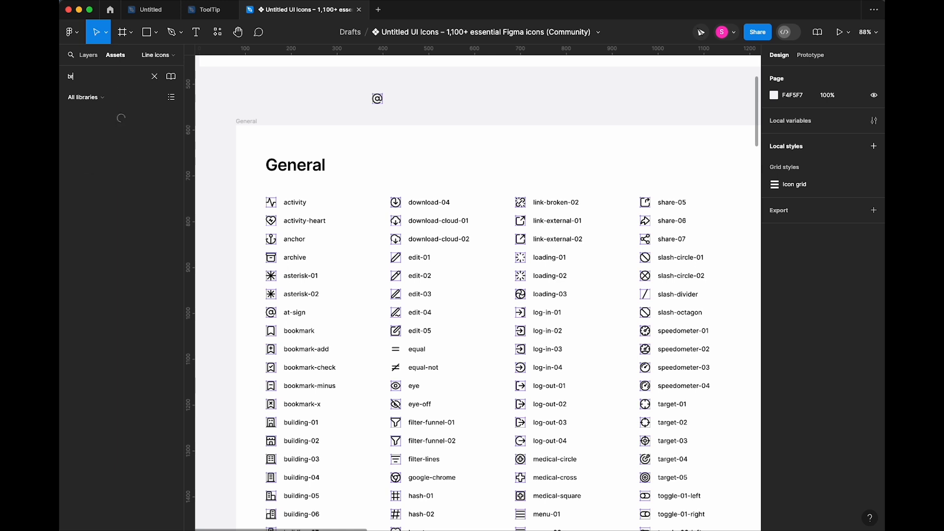
{"action": "key", "text": "BackSpace"}
{"action": "key", "text": "BackSpace"}
{"action": "type", "text": "if"}
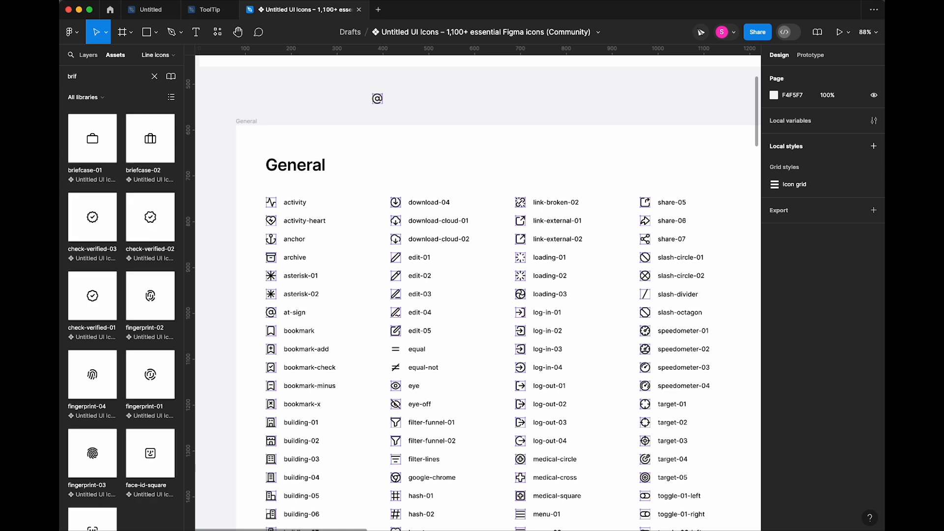
{"action": "left_click", "coordinate": [147, 141]}
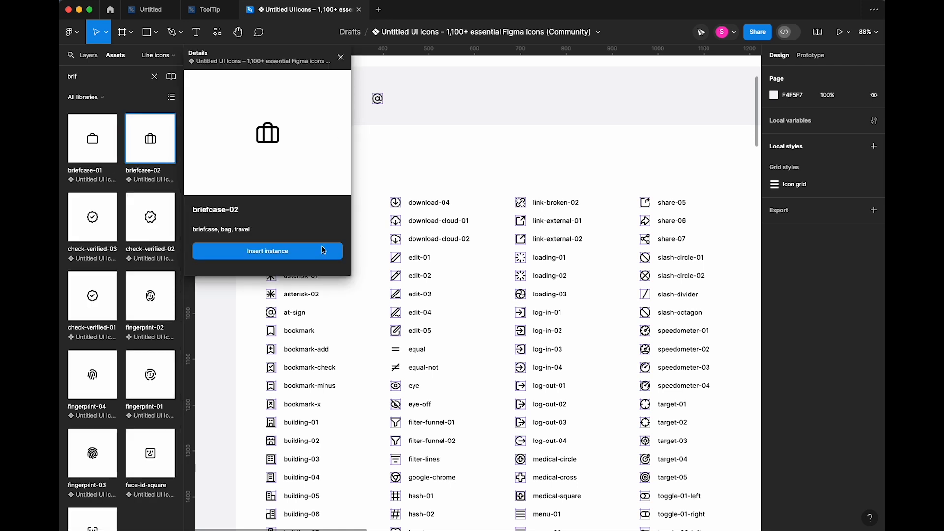
{"action": "left_click", "coordinate": [324, 248]}
{"action": "left_click", "coordinate": [464, 146]}
{"action": "left_click", "coordinate": [472, 295]}
{"action": "left_click_drag", "start_coordinate": [472, 295], "coordinate": [396, 110]}
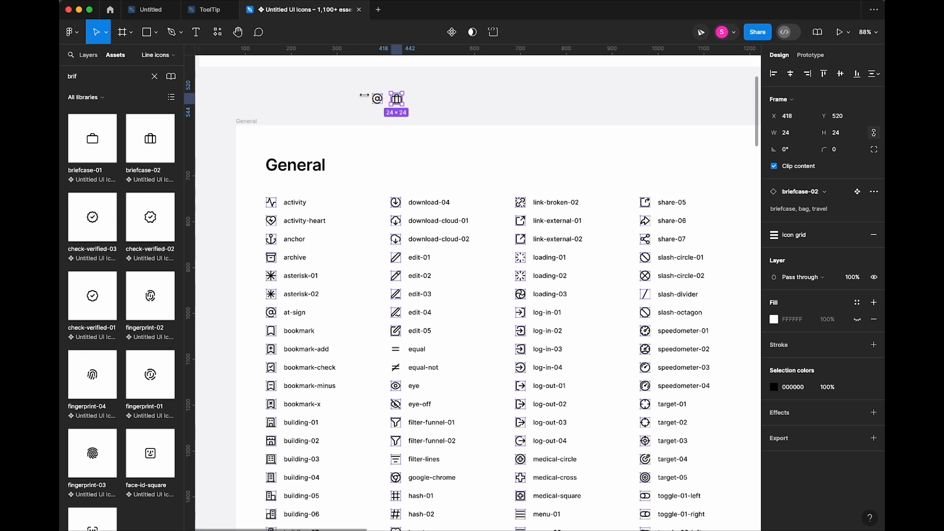
- Insert a mail-02 icon, then cut all three icons and return to the ToolTip file
{"action": "left_click", "coordinate": [154, 77]}
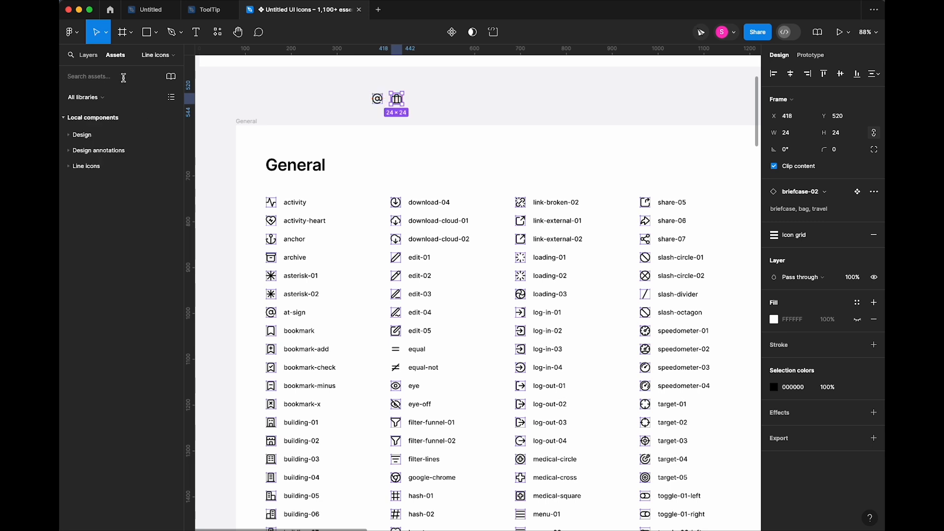
{"action": "type", "text": "mail"}
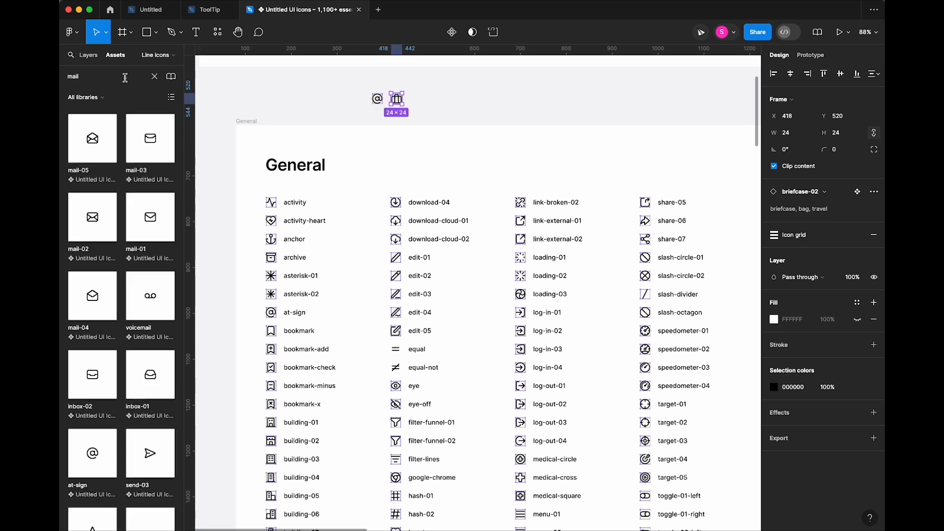
{"action": "left_click", "coordinate": [86, 230]}
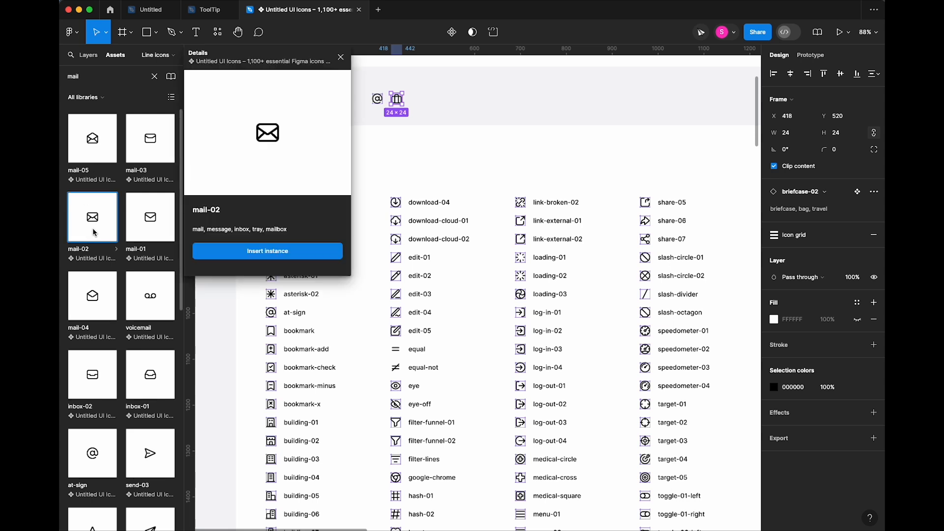
{"action": "left_click", "coordinate": [328, 251]}
{"action": "left_click_drag", "start_coordinate": [446, 88], "coordinate": [333, 117]}
{"action": "left_click", "coordinate": [336, 121]}
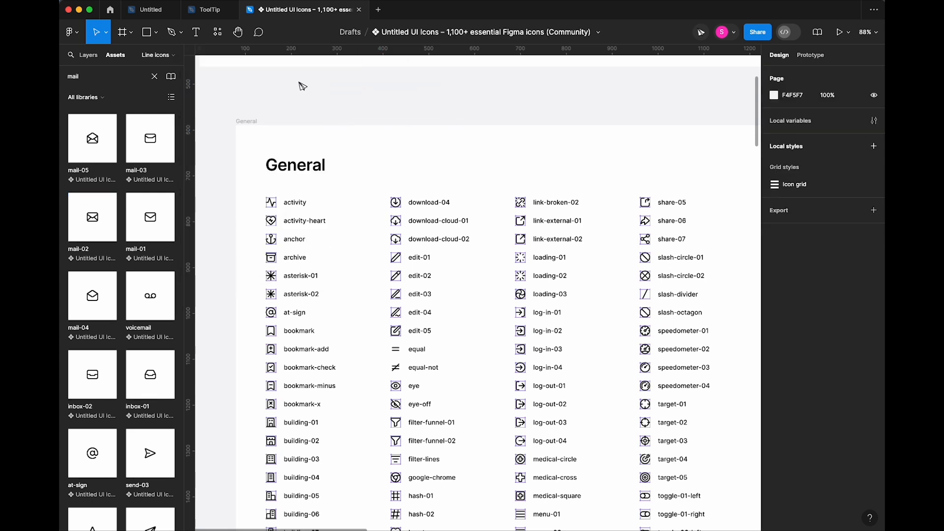
{"action": "left_click", "coordinate": [210, 10]}
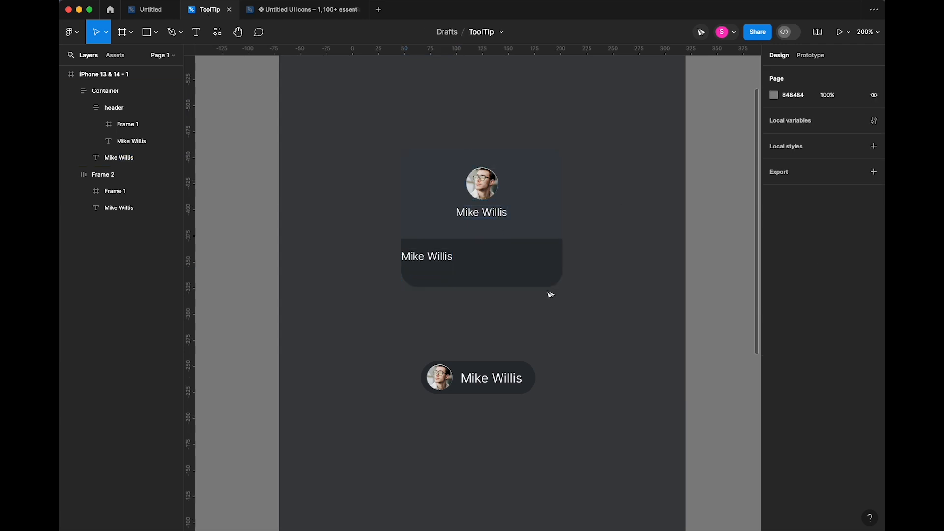
- Paste the three icons below the card and detach them from their components
{"action": "key", "text": "ctrl+v"}
{"action": "left_click_drag", "start_coordinate": [498, 295], "coordinate": [407, 333]}
{"action": "left_click", "coordinate": [349, 382]}
{"action": "left_click", "coordinate": [354, 323]}
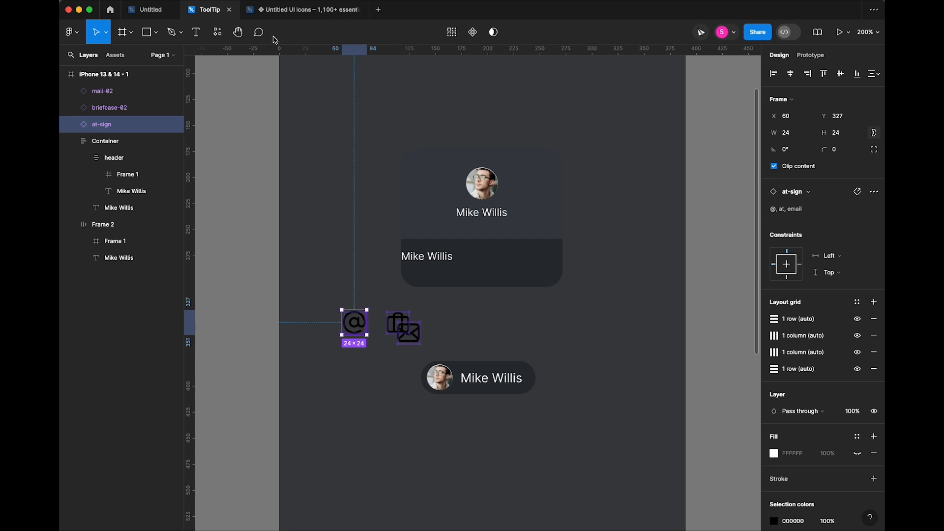
{"action": "left_click", "coordinate": [114, 93], "text": "shift"}
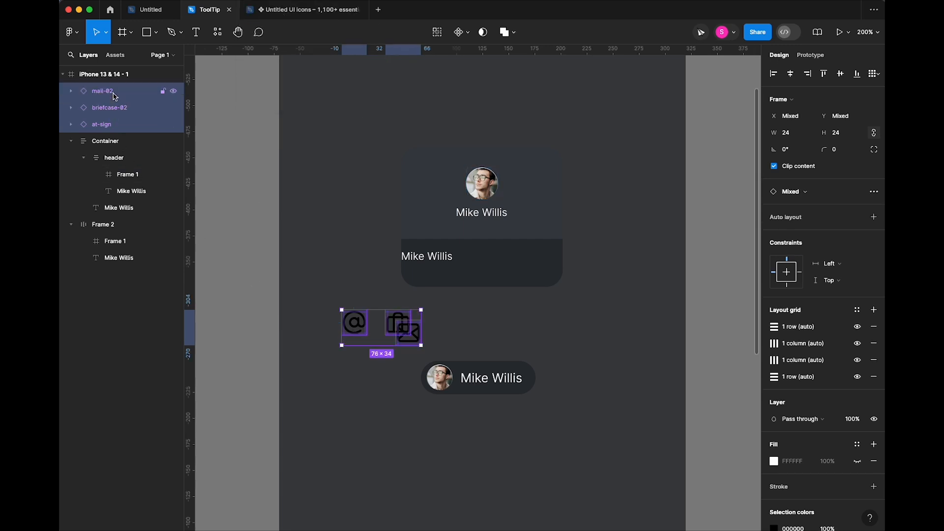
{"action": "key", "text": "alt+super+b"}
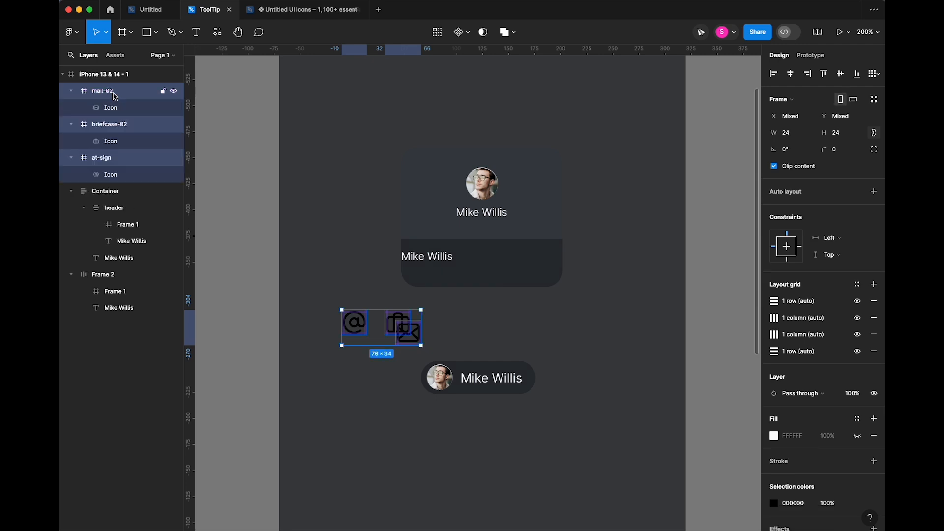
- Remove the layout grids from all three icon frames
{"action": "left_click", "coordinate": [332, 301]}
{"action": "left_click", "coordinate": [358, 323]}
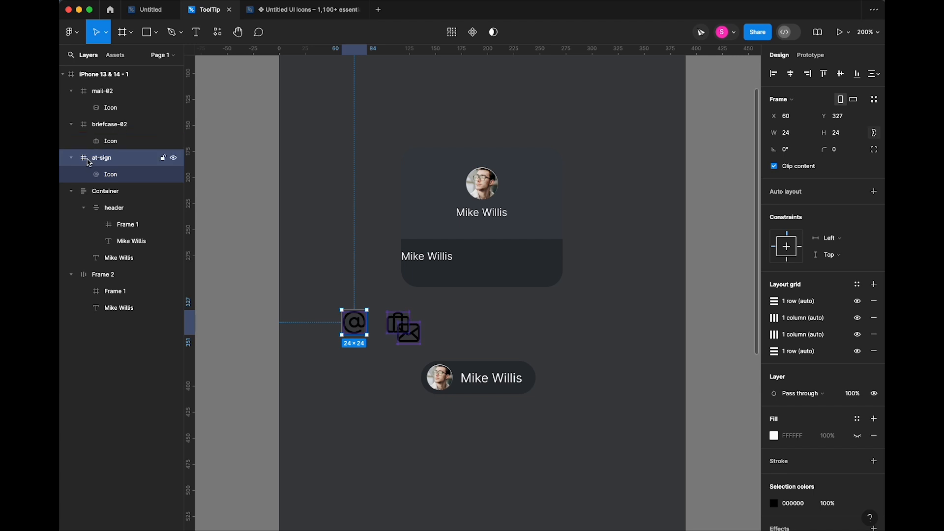
{"action": "key", "text": "alt+l"}
{"action": "left_click", "coordinate": [102, 91], "text": "shift"}
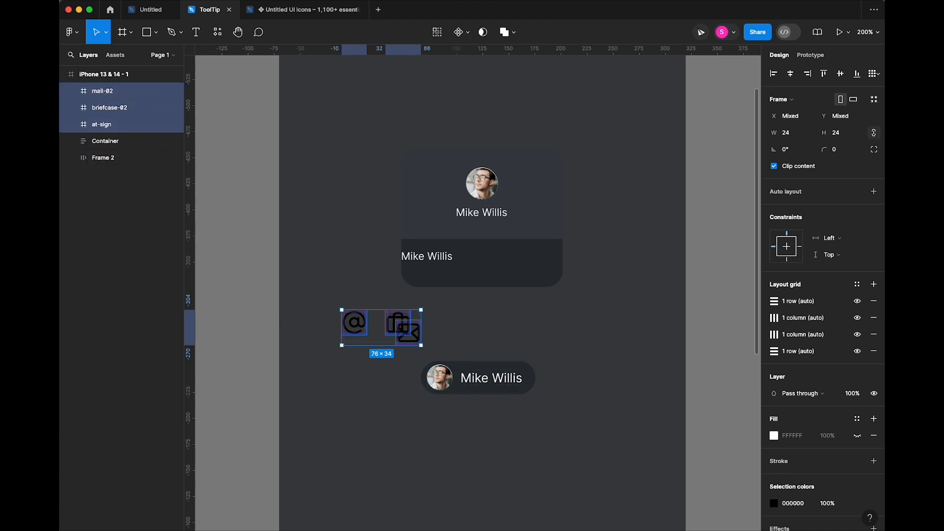
{"action": "left_click", "coordinate": [874, 301]}
{"action": "left_click", "coordinate": [873, 301]}
{"action": "left_click", "coordinate": [873, 300]}
{"action": "left_click", "coordinate": [874, 300]}
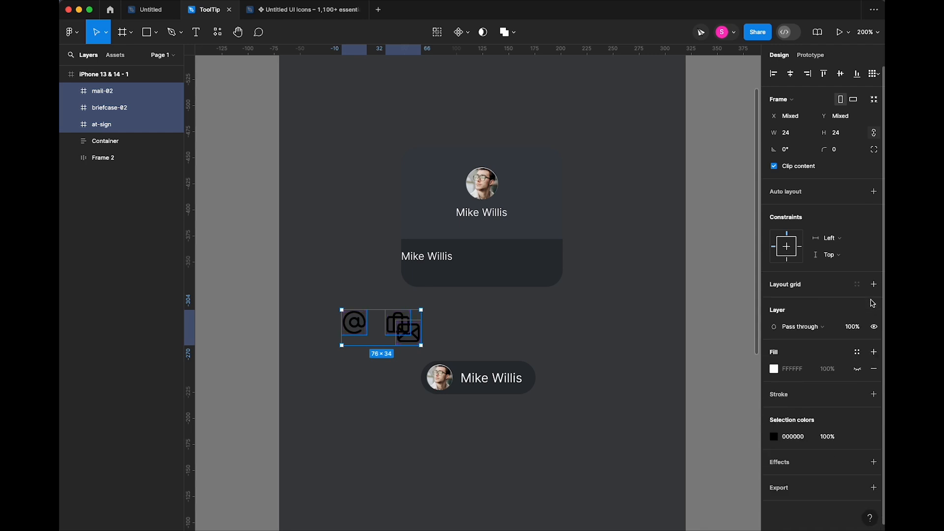
- Move the briefcase icon above the at-sign and shrink it to 8×8
{"action": "left_click", "coordinate": [565, 333]}
{"action": "left_click_drag", "start_coordinate": [389, 323], "coordinate": [359, 292]}
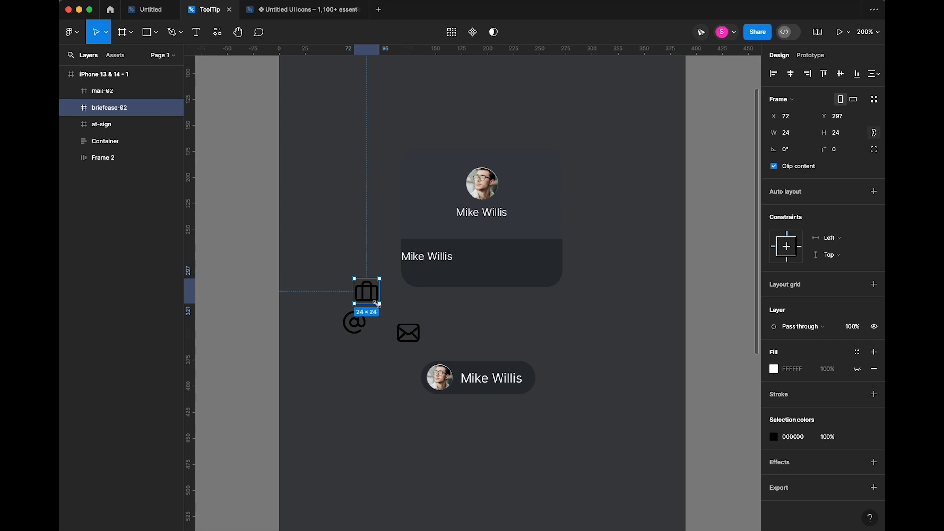
{"action": "left_click_drag", "start_coordinate": [378, 305], "coordinate": [363, 287]}
- Outline the briefcase icon's stroke into a solid filled shape
{"action": "key", "text": "super+equal"}
{"action": "key", "text": "super+equal"}
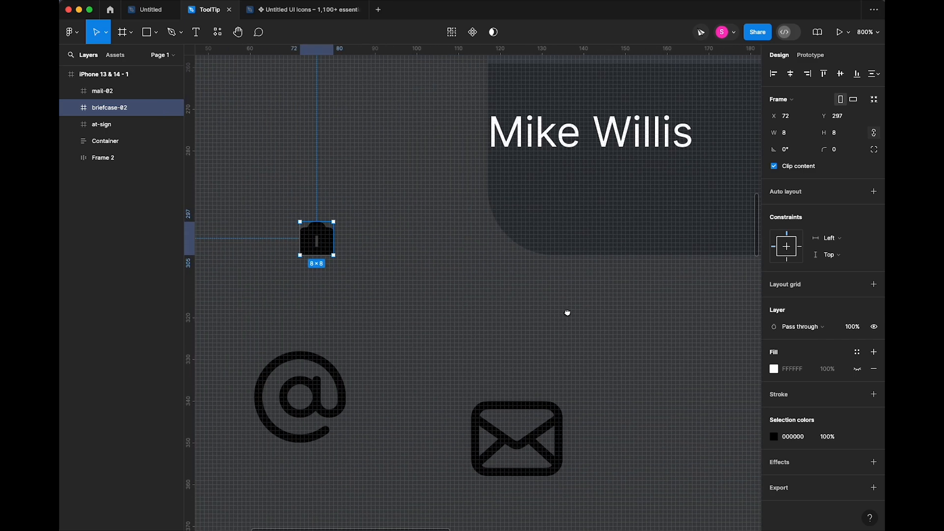
{"action": "double_click", "coordinate": [328, 235]}
{"action": "mouse_move", "coordinate": [831, 327]}
{"action": "left_mouse_down"}
{"action": "mouse_move", "coordinate": [815, 327]}
{"action": "mouse_move", "coordinate": [831, 327]}
{"action": "left_mouse_up"}
{"action": "left_click", "coordinate": [570, 341]}
{"action": "key", "text": "super+z"}
{"action": "key", "text": "super+z"}
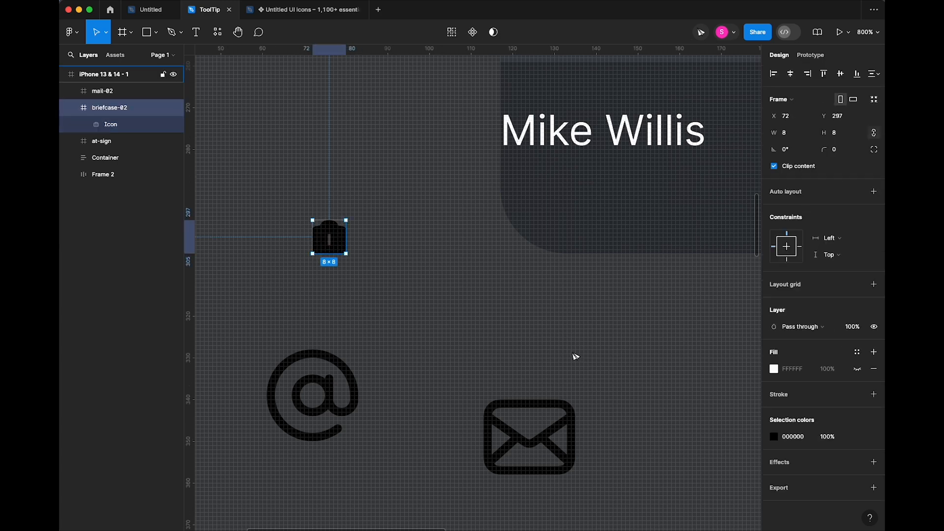
{"action": "key", "text": "super+z"}
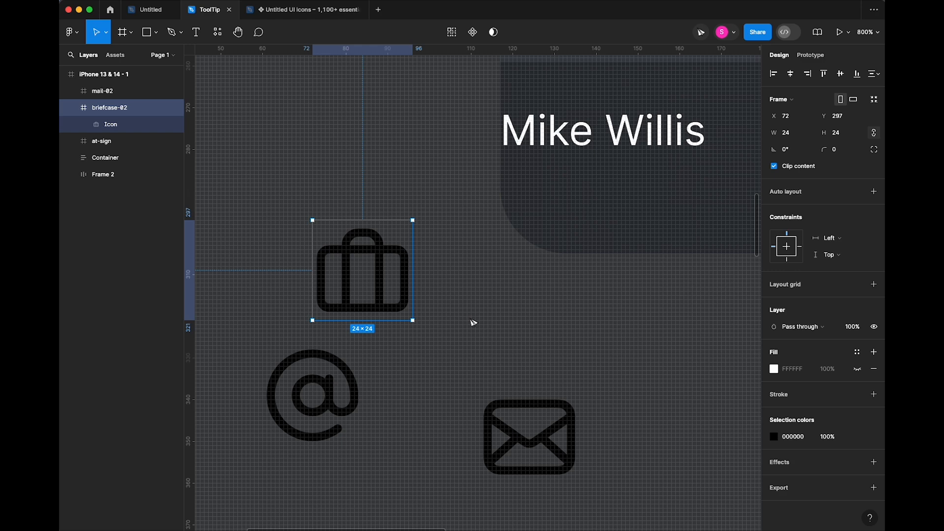
{"action": "double_click", "coordinate": [363, 258]}
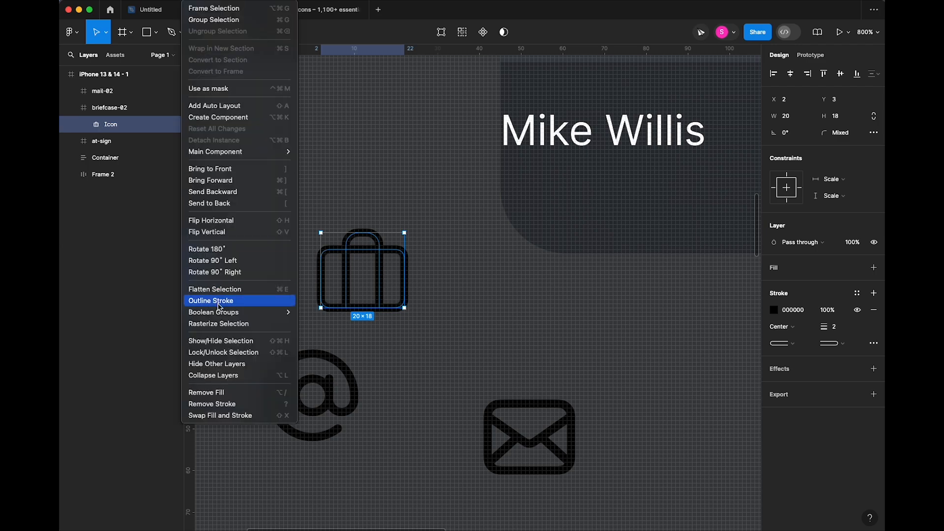
{"action": "left_click", "coordinate": [219, 306]}
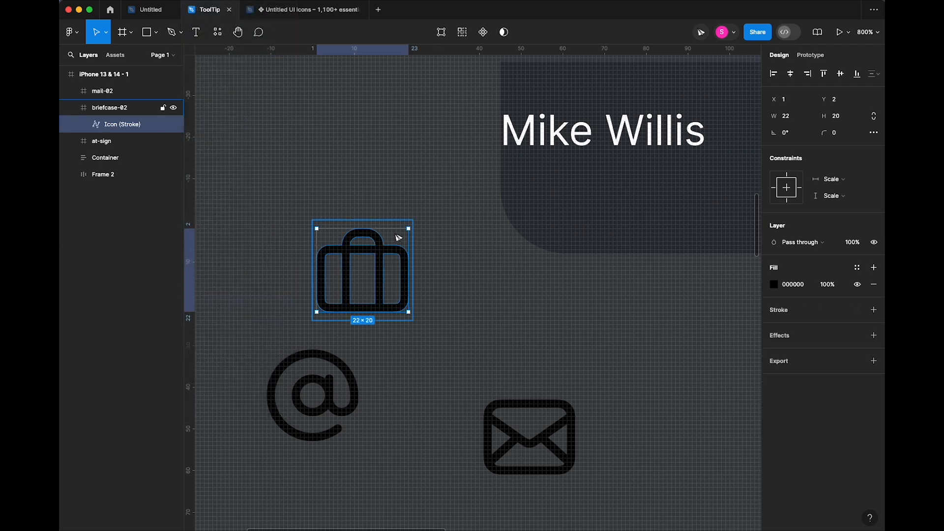
{"action": "left_click", "coordinate": [432, 264]}
{"action": "left_click", "coordinate": [404, 238]}
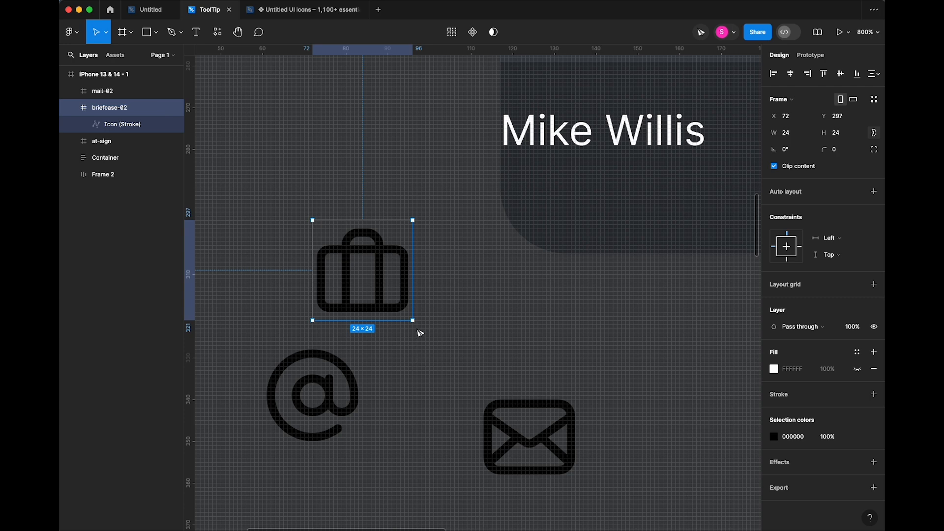
{"action": "mouse_move", "coordinate": [413, 322]}
{"action": "left_mouse_down"}
{"action": "mouse_move", "coordinate": [333, 241]}
{"action": "mouse_move", "coordinate": [388, 312]}
{"action": "mouse_move", "coordinate": [337, 246]}
{"action": "mouse_move", "coordinate": [428, 327]}
{"action": "left_mouse_up"}
- Outline the strokes of the at-sign and mail icons with Outline Stroke
{"action": "left_click", "coordinate": [344, 385]}
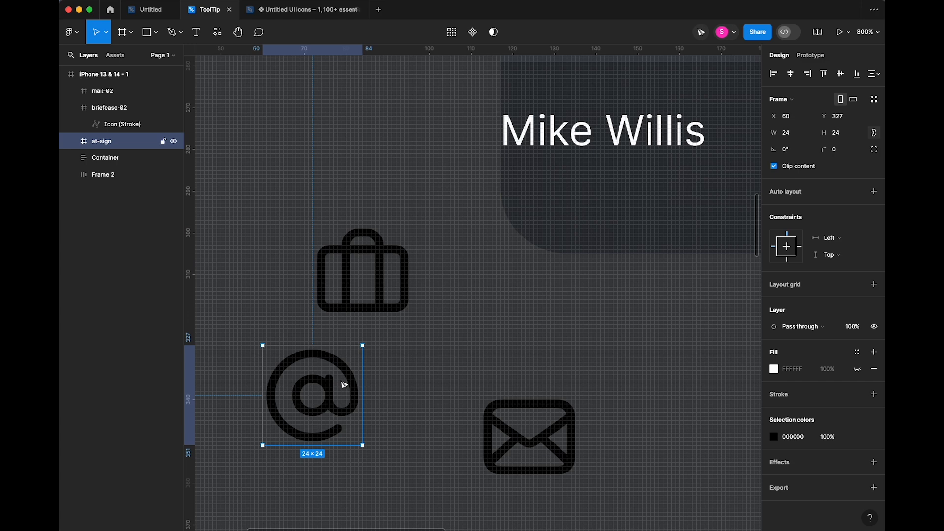
{"action": "double_click", "coordinate": [334, 365]}
{"action": "left_click", "coordinate": [197, 1]}
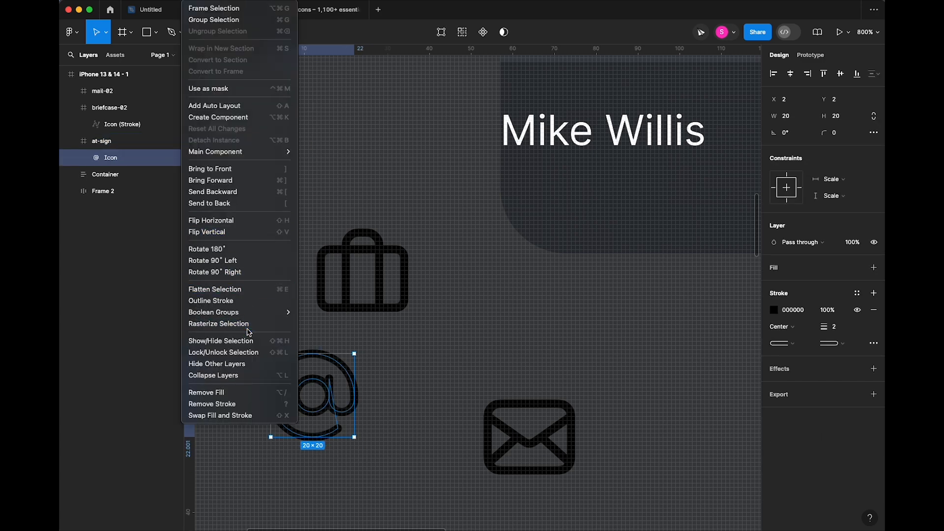
{"action": "left_click", "coordinate": [231, 300]}
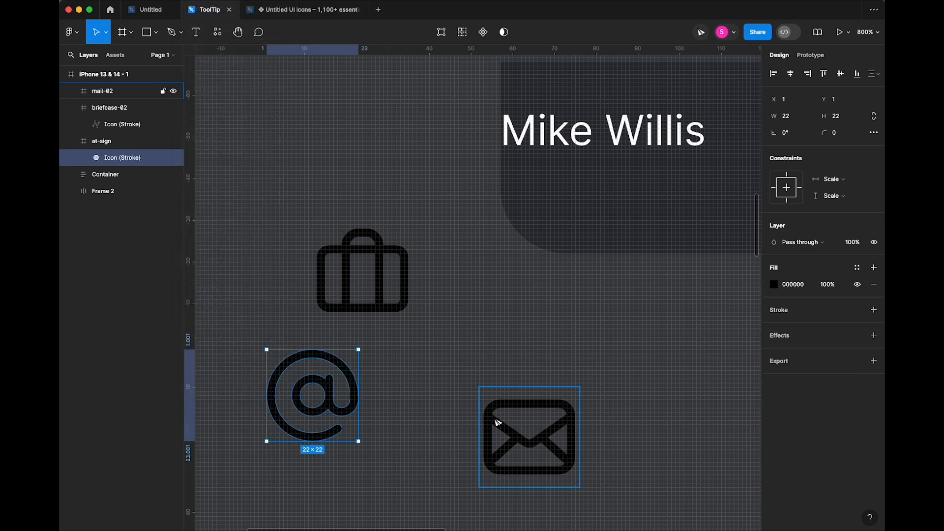
{"action": "left_click", "coordinate": [545, 429]}
{"action": "left_click", "coordinate": [547, 430]}
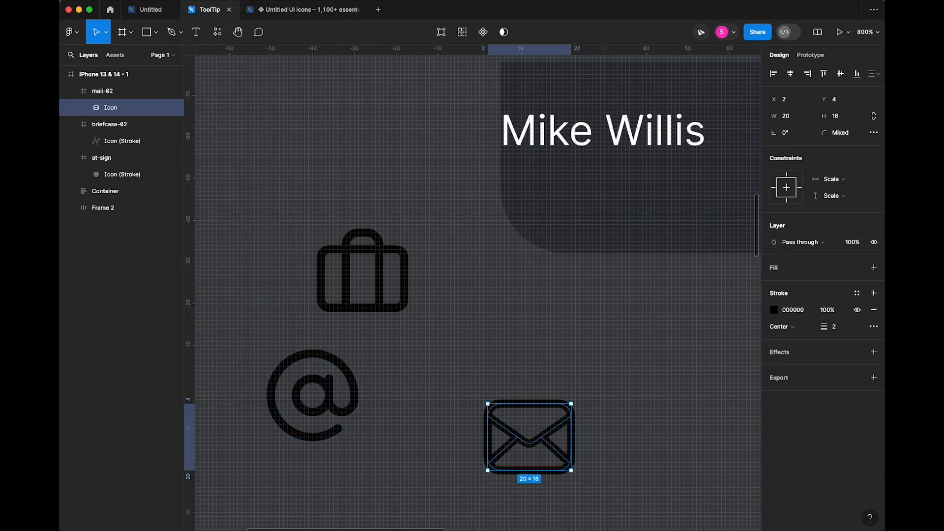
{"action": "left_click", "coordinate": [197, 1]}
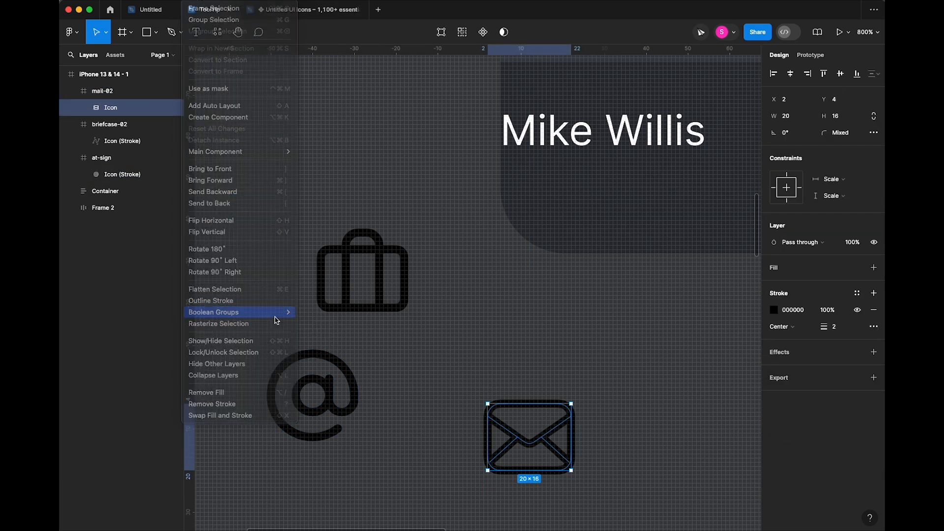
{"action": "left_click", "coordinate": [231, 300]}
{"action": "left_click", "coordinate": [396, 356]}
- Recolour all three icons white (FFFFFF)
{"action": "left_click_drag", "start_coordinate": [236, 181], "coordinate": [496, 489]}
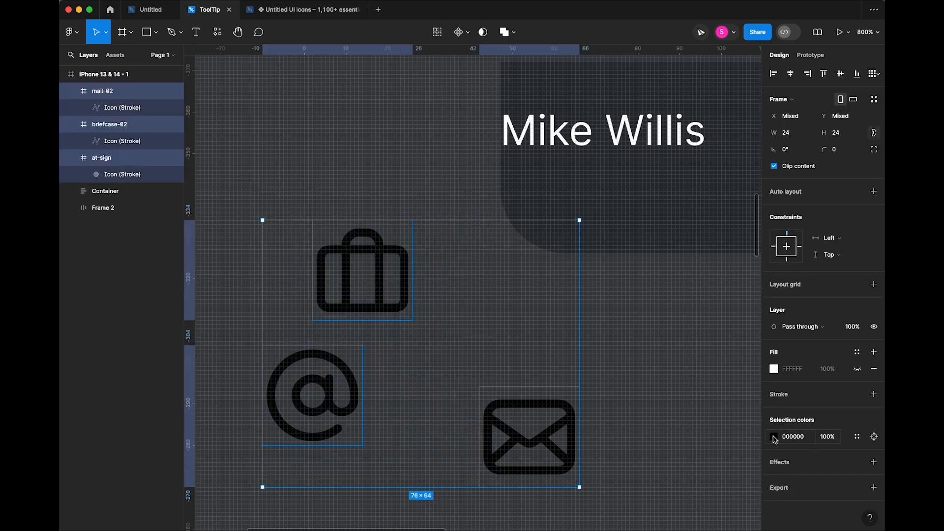
{"action": "left_click", "coordinate": [775, 439]}
{"action": "left_click_drag", "start_coordinate": [638, 349], "coordinate": [554, 242]}
{"action": "left_click", "coordinate": [463, 343]}
- Resize all three icons to 8×8 and move the briefcase into the card beside the name
{"action": "left_click", "coordinate": [392, 265]}
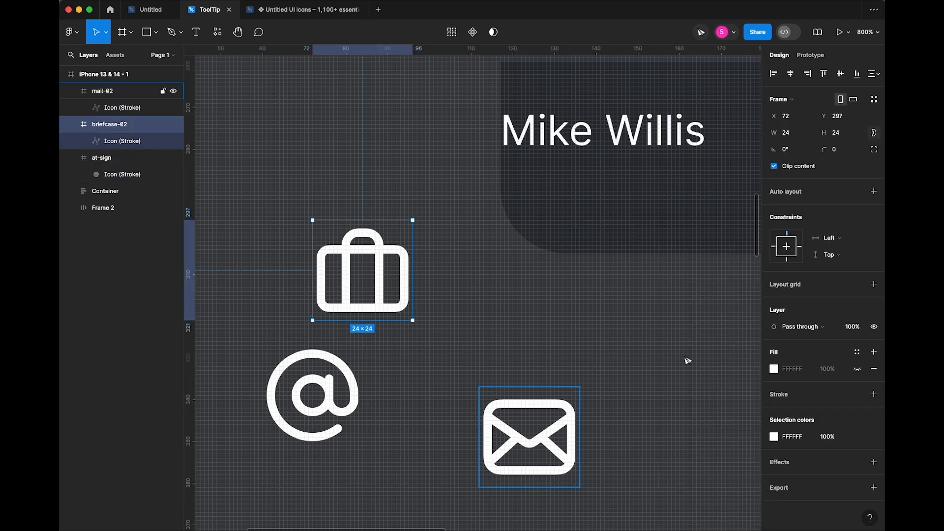
{"action": "left_click", "coordinate": [528, 438], "text": "shift"}
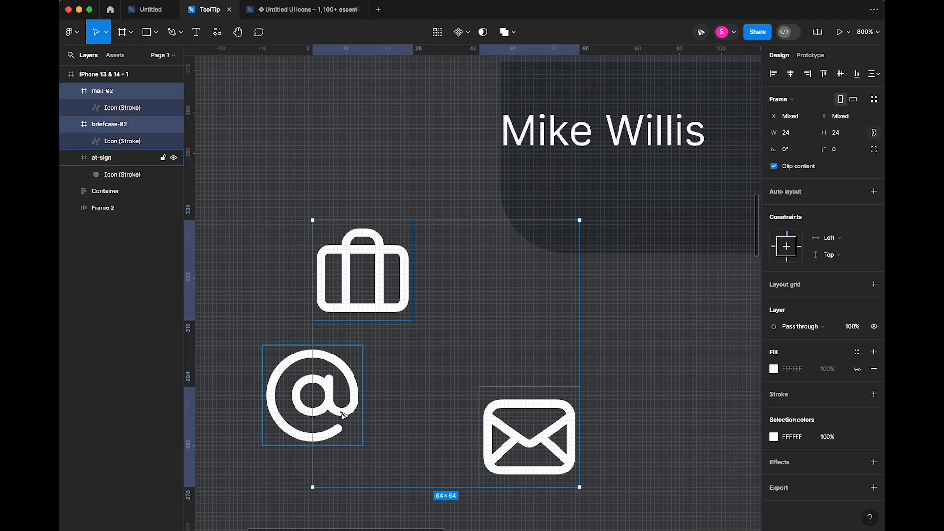
{"action": "left_click", "coordinate": [313, 396], "text": "shift"}
{"action": "left_click", "coordinate": [789, 134]}
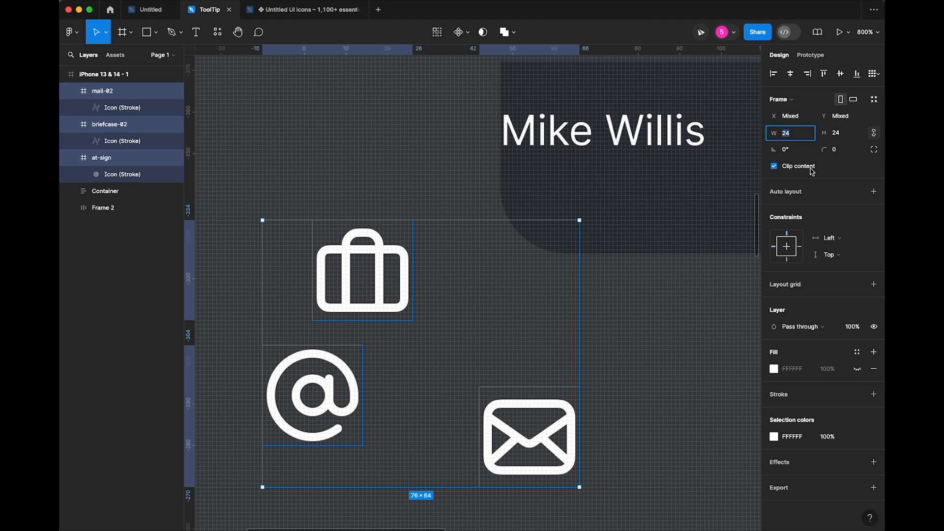
{"action": "type", "text": "8"}
{"action": "key", "text": "Tab"}
{"action": "left_click", "coordinate": [591, 351]}
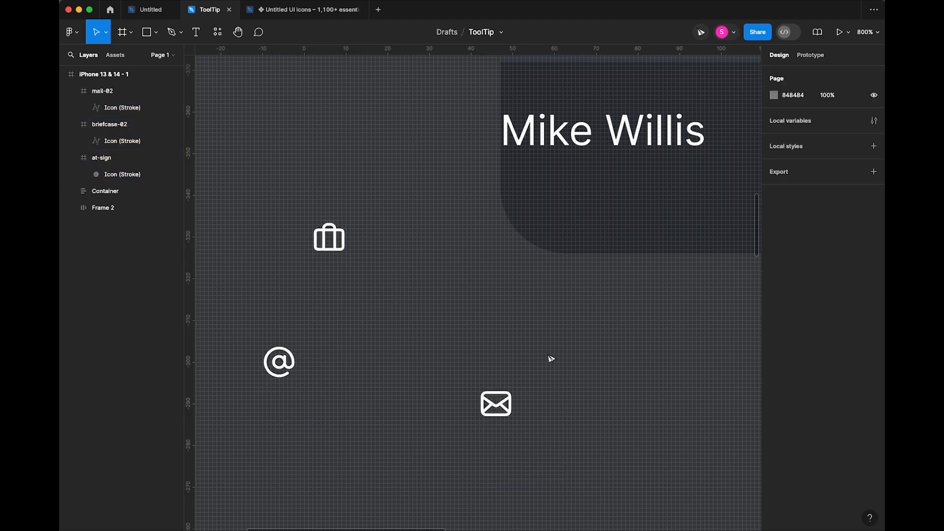
{"action": "scroll", "coordinate": [551, 358], "scroll_direction": "down", "scroll_amount": 5}
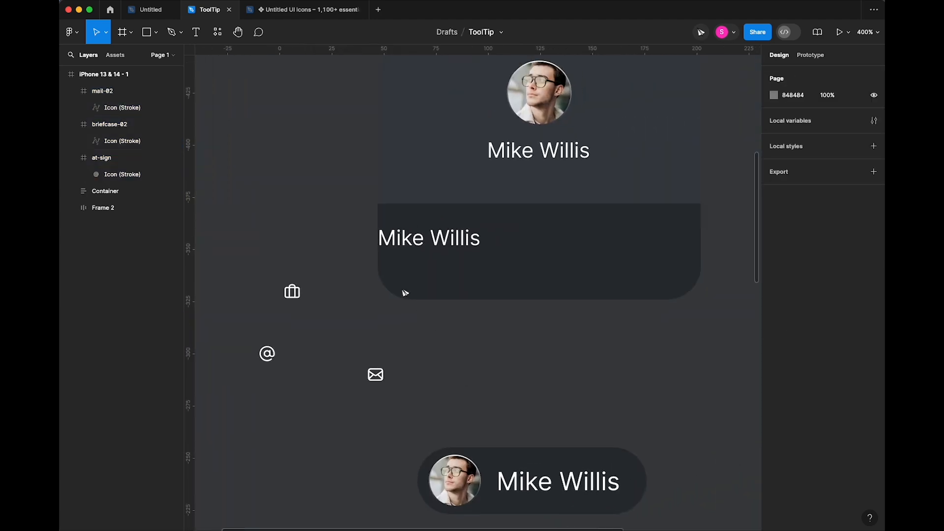
{"action": "left_click_drag", "start_coordinate": [291, 291], "coordinate": [425, 240]}
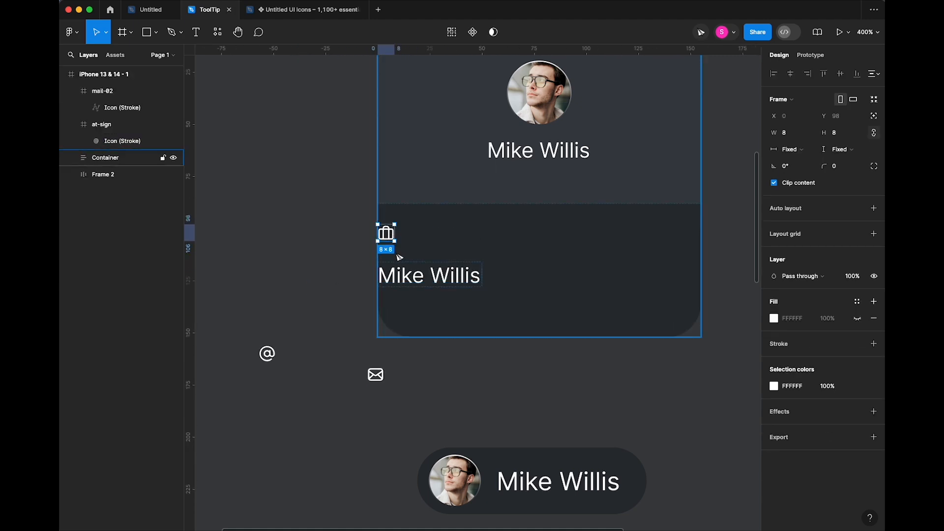
- Wrap the briefcase icon and name in a horizontal, vertically centred auto-layout row with gap 6
{"action": "left_click", "coordinate": [418, 277], "text": "shift"}
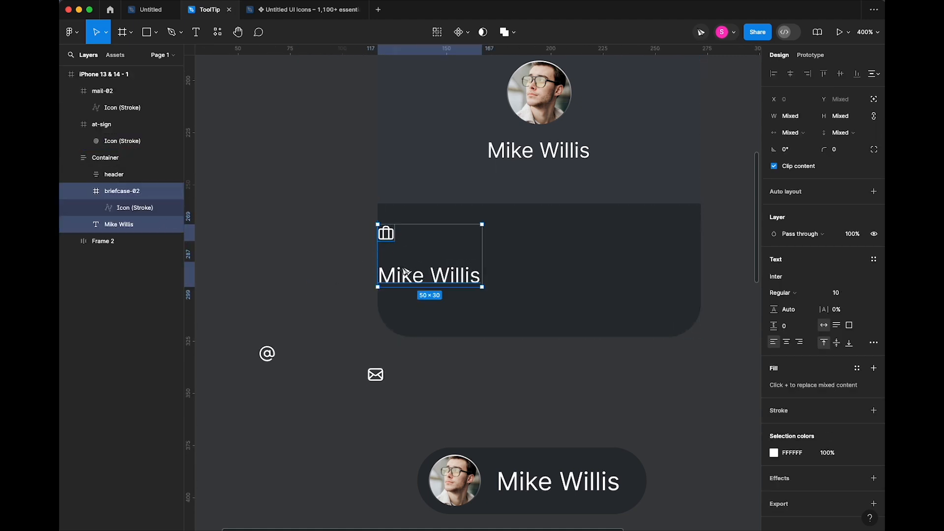
{"action": "key", "text": "shift+a"}
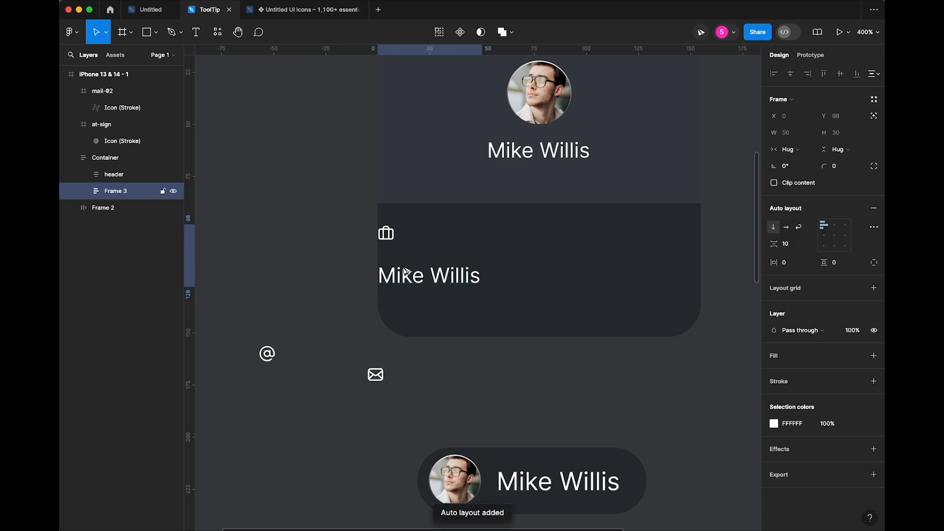
{"action": "left_click", "coordinate": [787, 230]}
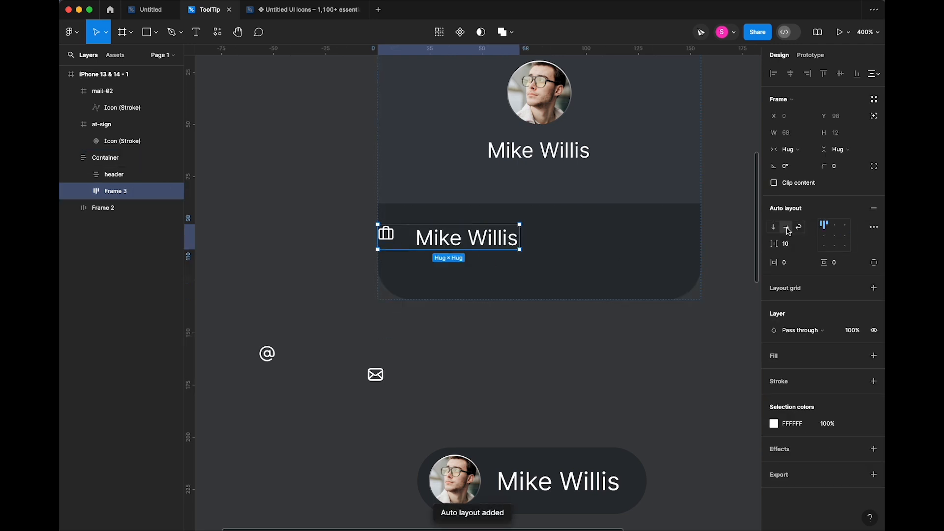
{"action": "left_click", "coordinate": [825, 237]}
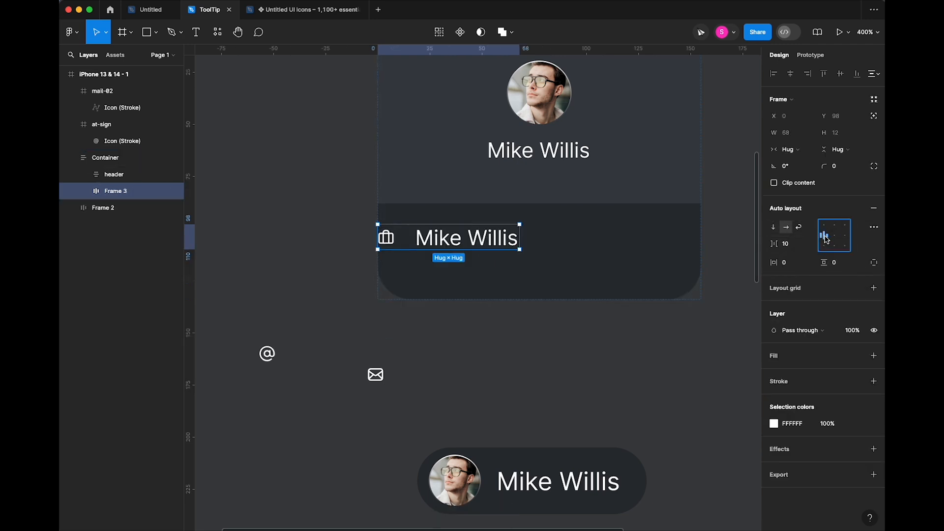
{"action": "left_click", "coordinate": [406, 239]}
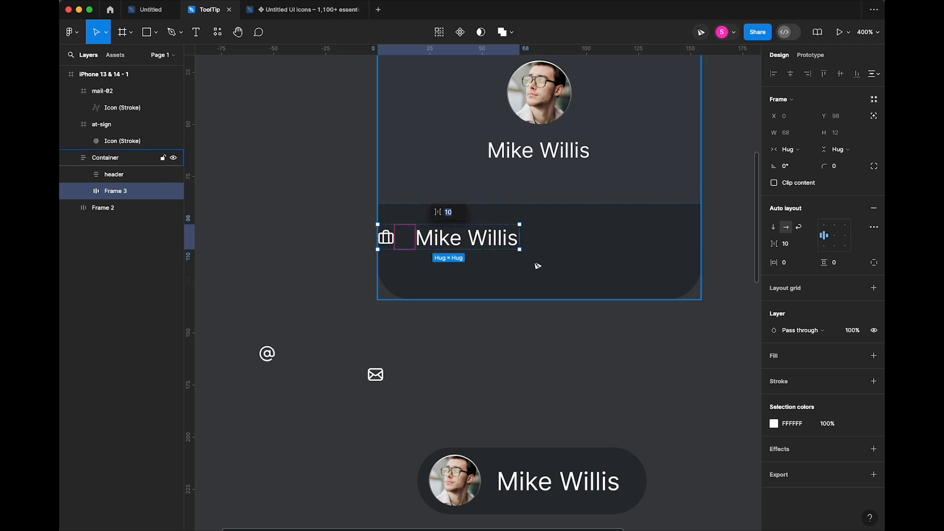
{"action": "type", "text": "8"}
{"action": "key", "text": "Return"}
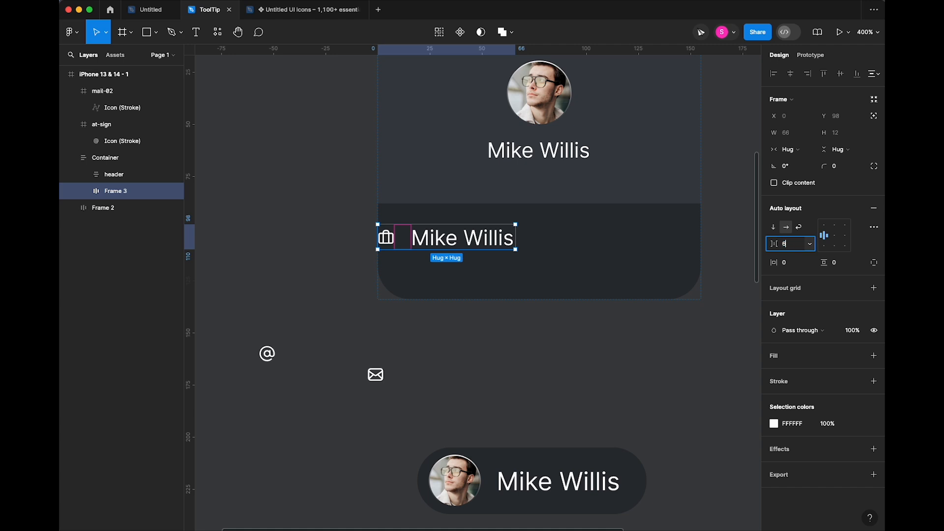
{"action": "key", "text": "Tab"}
- Set the name text's font size to 8
{"action": "double_click", "coordinate": [474, 239]}
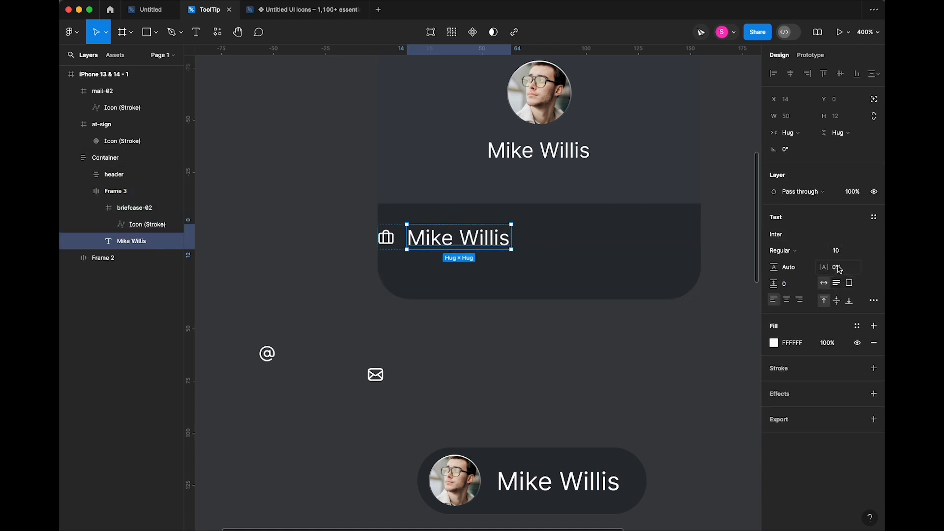
{"action": "left_click", "coordinate": [842, 255]}
{"action": "type", "text": "8"}
{"action": "key", "text": "Tab"}
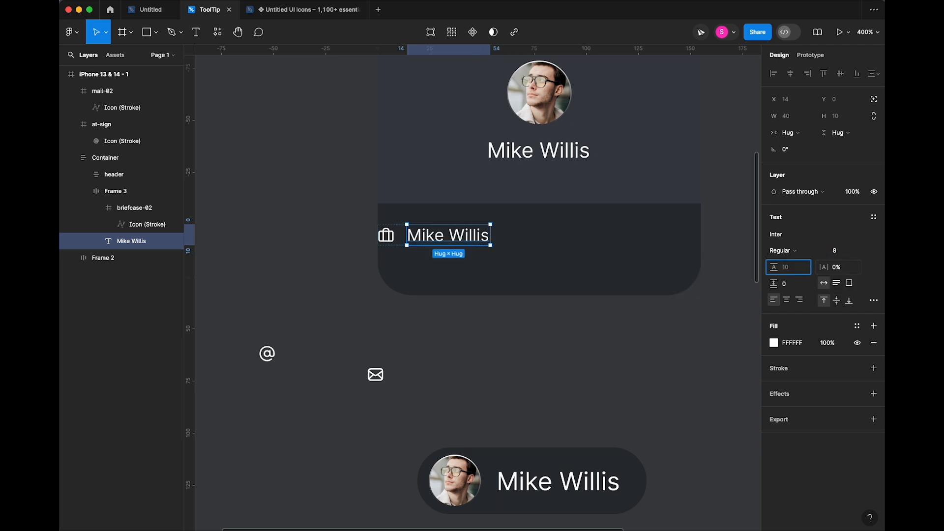
{"action": "left_click", "coordinate": [534, 329]}
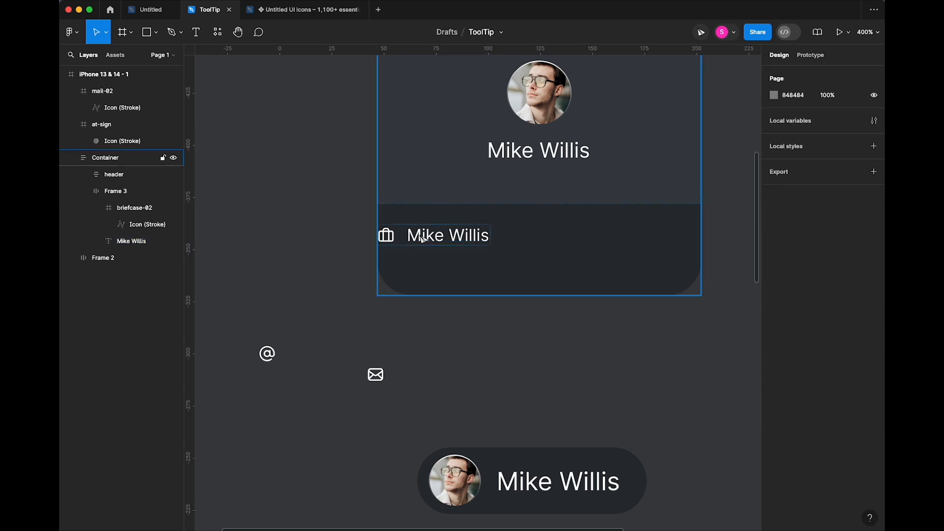
- Rename the row 'portfolio' and wrap it in a new auto-layout frame
{"action": "left_click", "coordinate": [422, 240]}
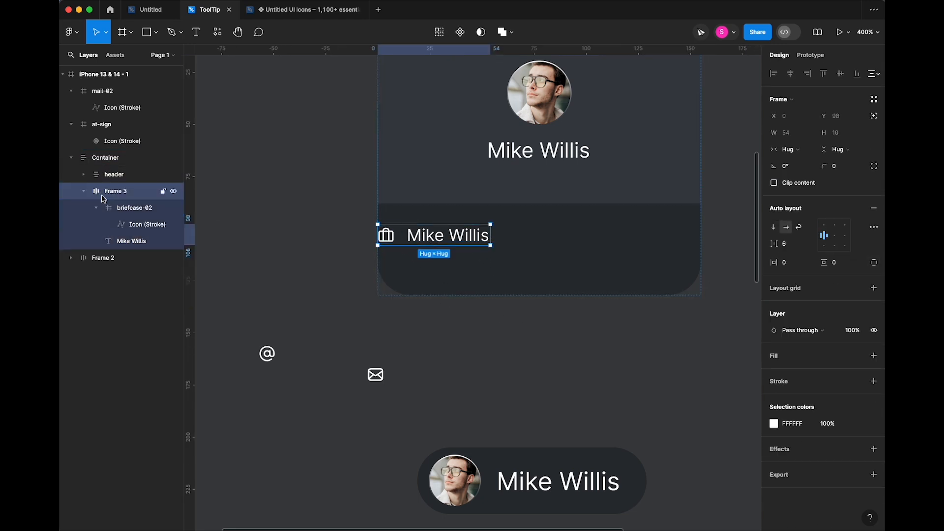
{"action": "left_click", "coordinate": [84, 191]}
{"action": "double_click", "coordinate": [117, 192]}
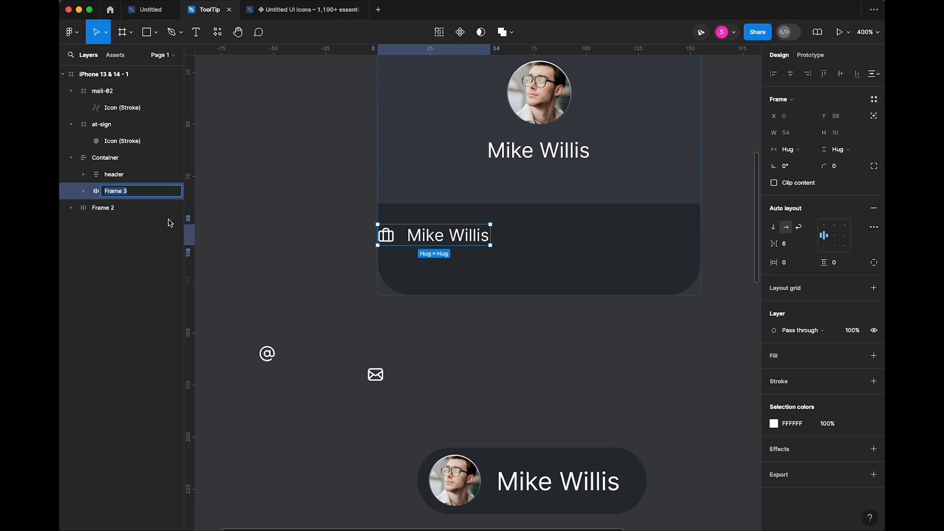
{"action": "type", "text": "portfolio"}
{"action": "key", "text": "Return"}
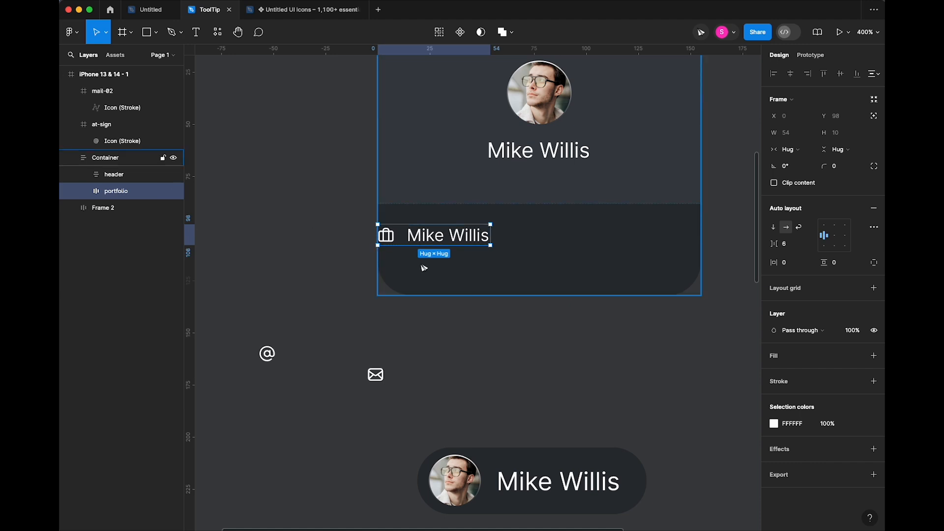
{"action": "mouse_move", "coordinate": [462, 244]}
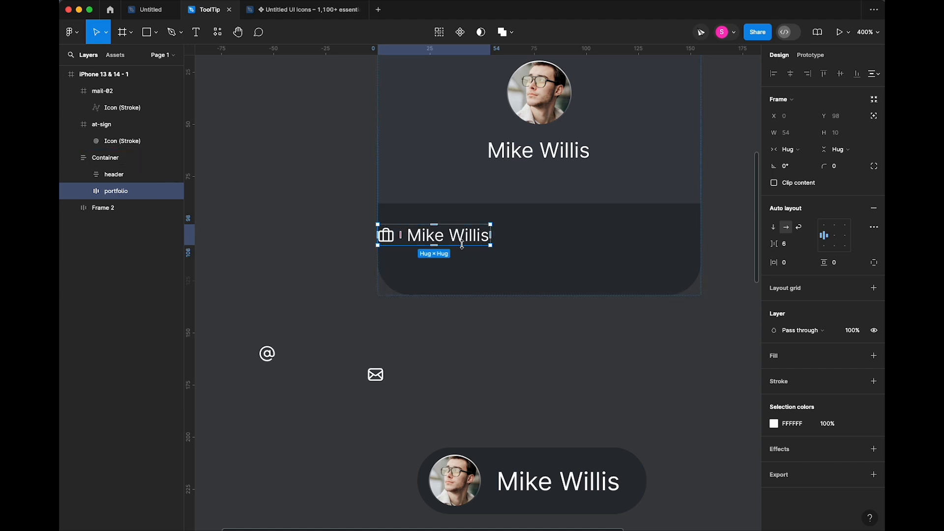
{"action": "key", "text": "shift+a"}
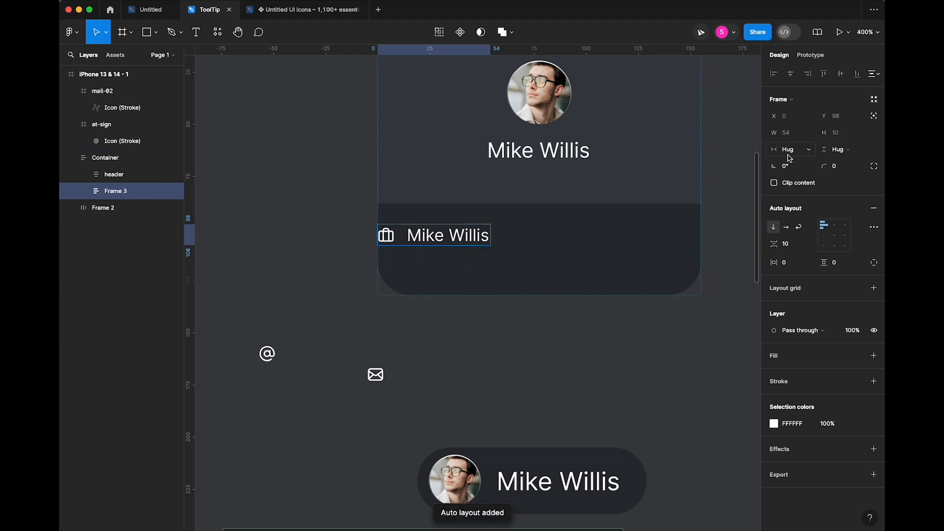
- Make the new row frame Fill container width with 20 horizontal padding
{"action": "left_click", "coordinate": [792, 149]}
{"action": "left_click", "coordinate": [807, 162]}
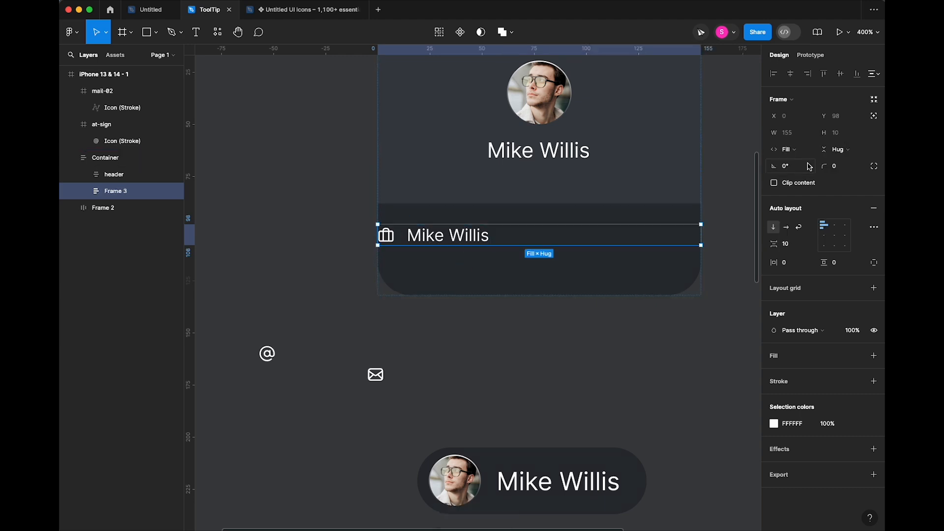
{"action": "left_click", "coordinate": [836, 240]}
{"action": "key", "text": "super+z"}
{"action": "left_click_drag", "start_coordinate": [772, 263], "coordinate": [777, 263]}
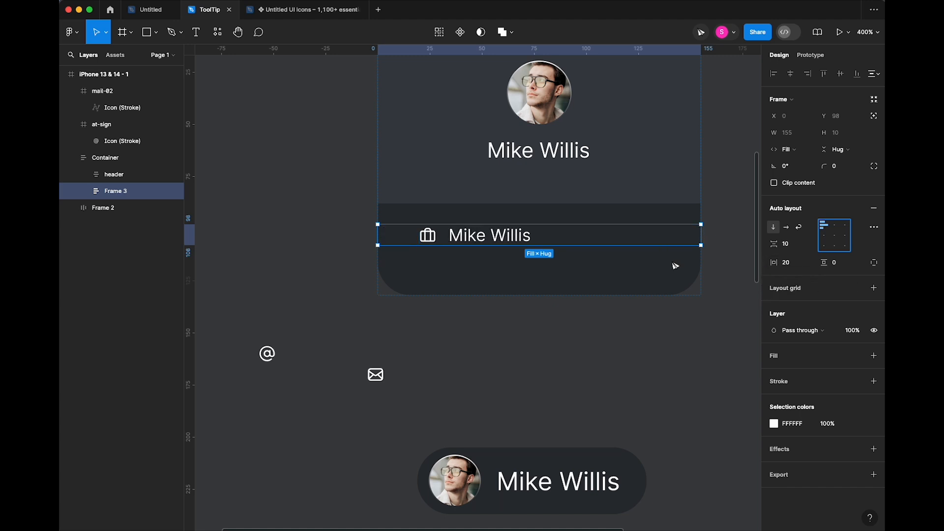
- Recolour the briefcase icon grey 8F8F8F
{"action": "left_click", "coordinate": [427, 235]}
{"action": "left_click", "coordinate": [433, 238]}
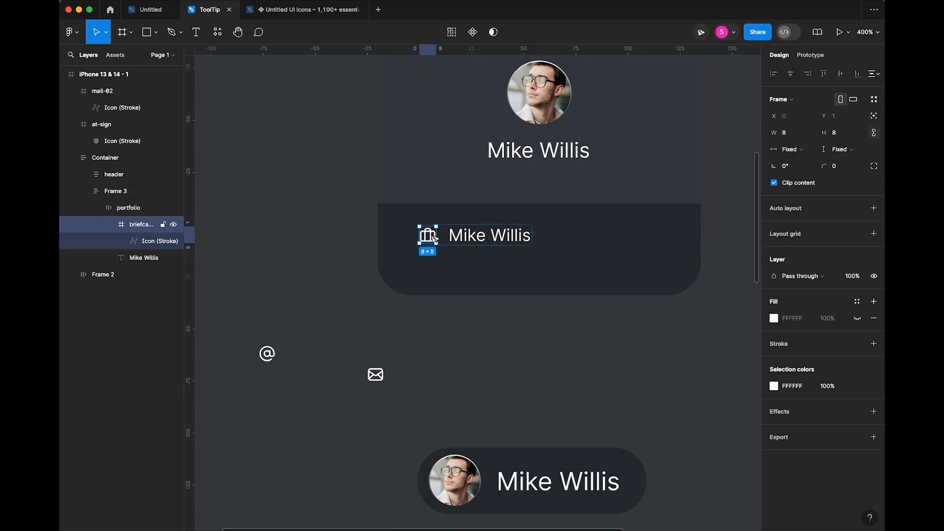
{"action": "left_click", "coordinate": [773, 386]}
{"action": "left_click_drag", "start_coordinate": [669, 340], "coordinate": [630, 328]}
{"action": "left_click", "coordinate": [595, 340]}
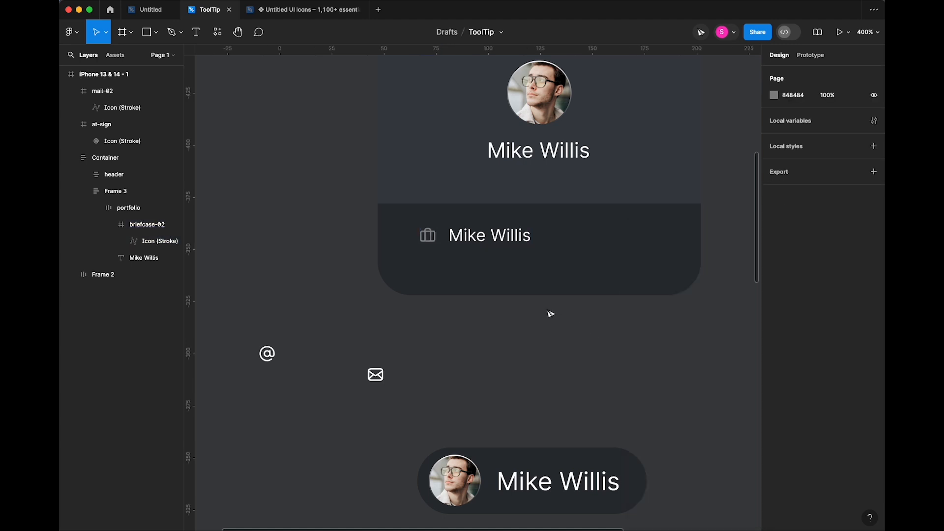
- Turn the name label into a .com web address by removing the space and adding .com
{"action": "double_click", "coordinate": [489, 241]}
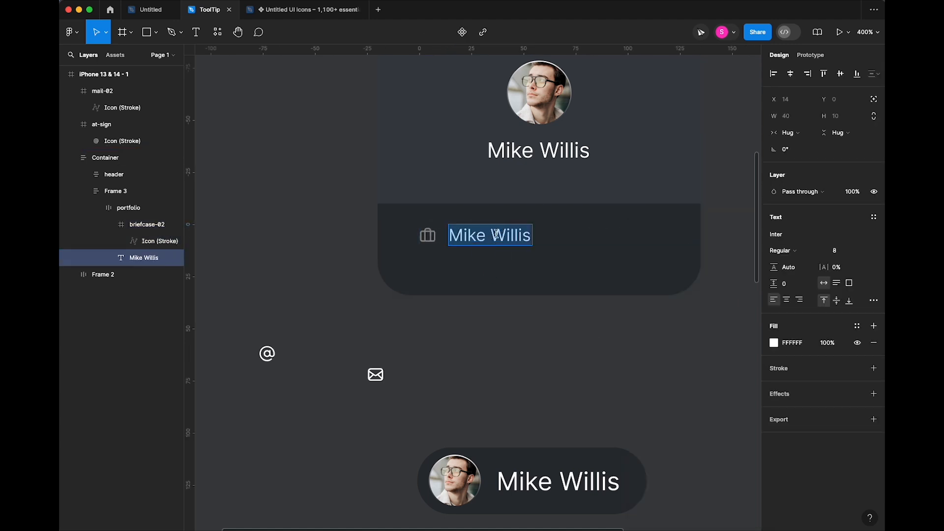
{"action": "left_click", "coordinate": [489, 241]}
{"action": "key", "text": "BackSpace"}
{"action": "type", "text": ".com"}
{"action": "key", "text": "Escape"}
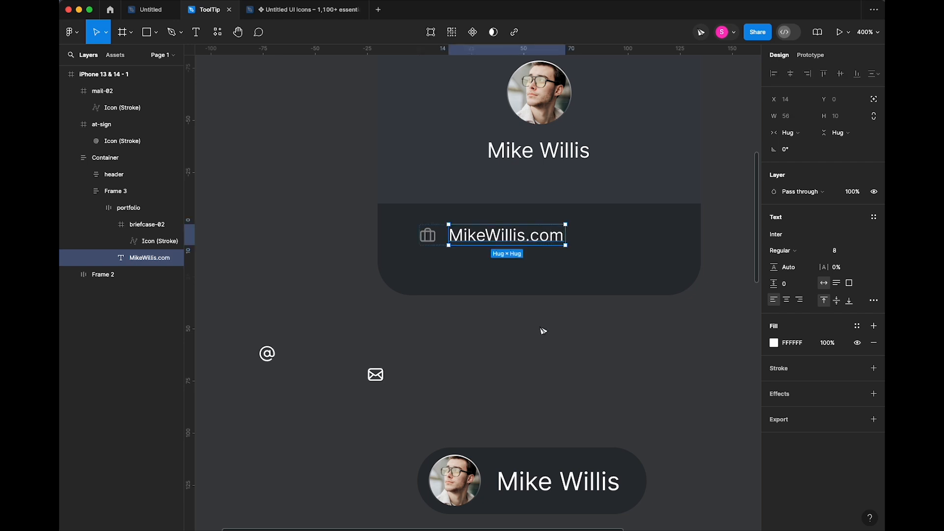
{"action": "key", "text": "Escape"}
{"action": "left_click", "coordinate": [444, 238]}
{"action": "left_click", "coordinate": [462, 240]}
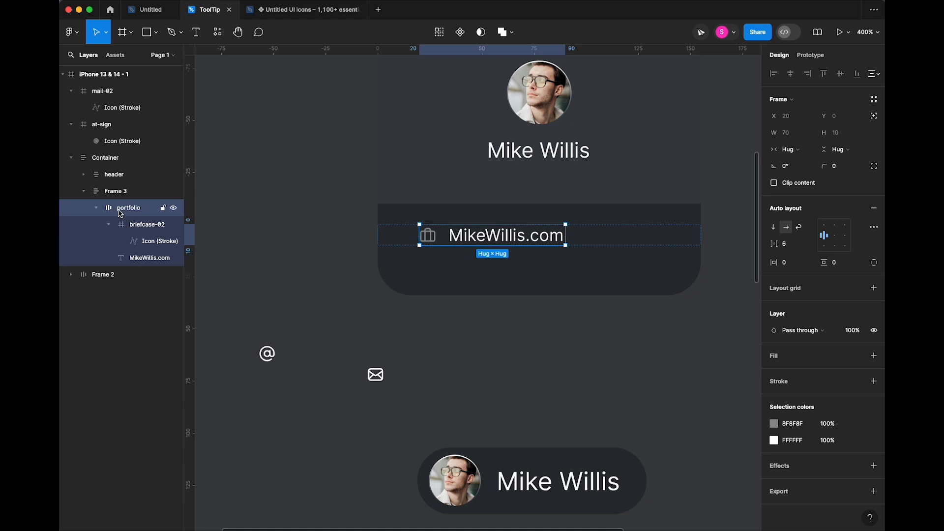
- Duplicate the portfolio row and edit the copy's text into an e-mail address
{"action": "left_click", "coordinate": [97, 207]}
{"action": "key", "text": "super+d"}
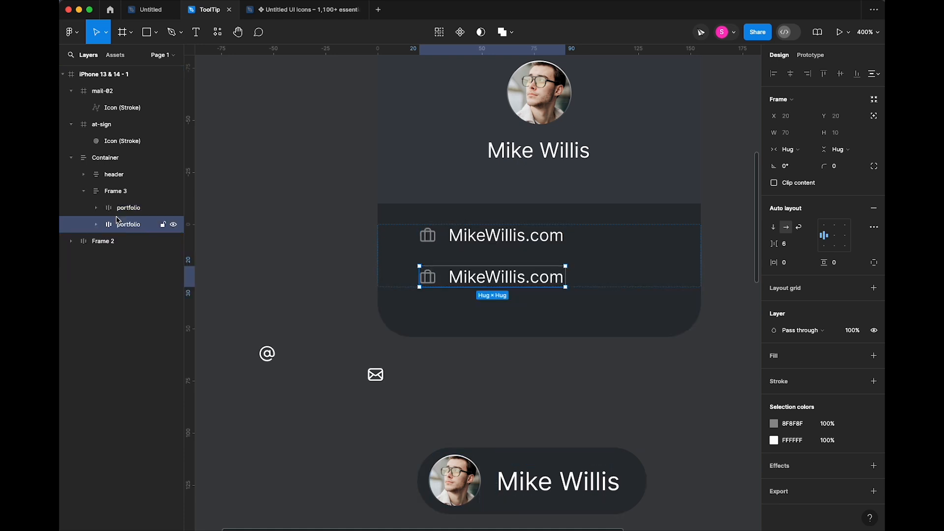
{"action": "double_click", "coordinate": [517, 282]}
{"action": "double_click", "coordinate": [524, 280]}
{"action": "left_click", "coordinate": [527, 279]}
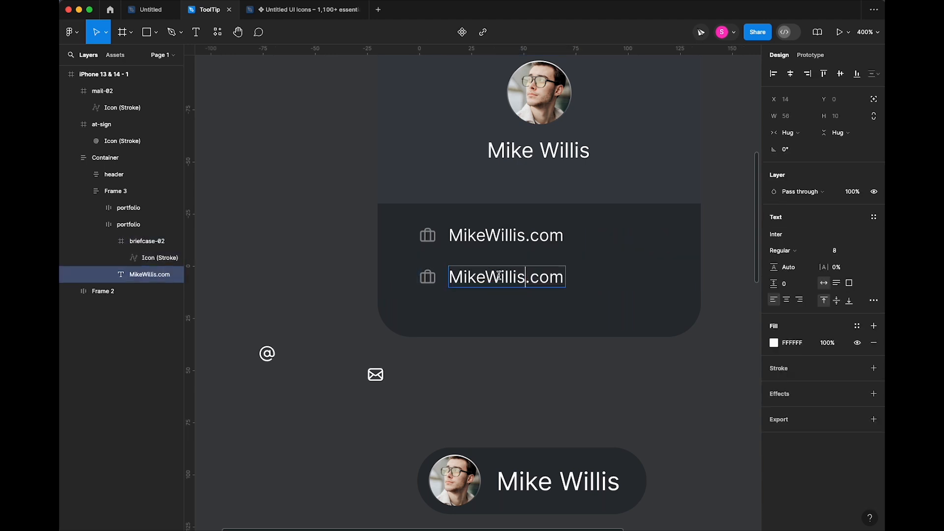
{"action": "left_click", "coordinate": [485, 277]}
{"action": "type", "text": "Mike@"}
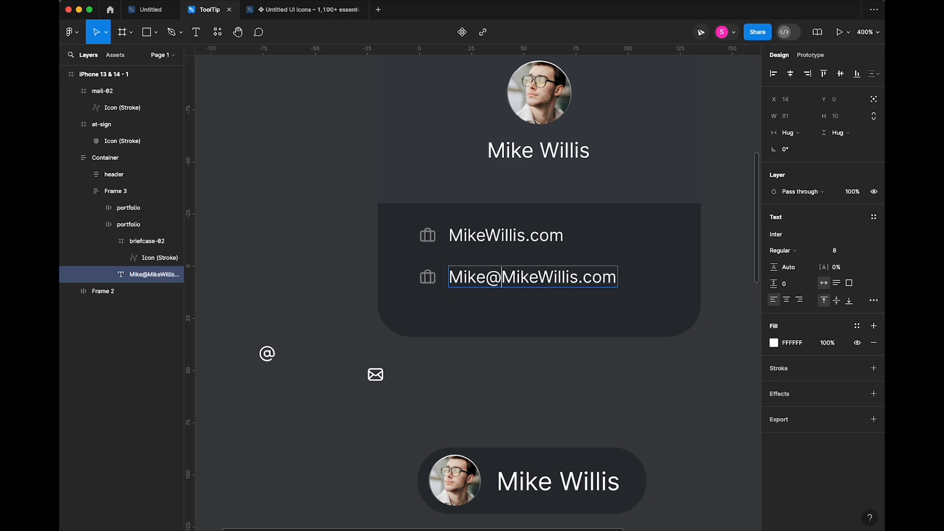
{"action": "key", "text": "Escape"}
- Duplicate the e-mail row and edit the third row's text into a hyphenated username
{"action": "left_click", "coordinate": [453, 274]}
{"action": "left_click", "coordinate": [457, 277]}
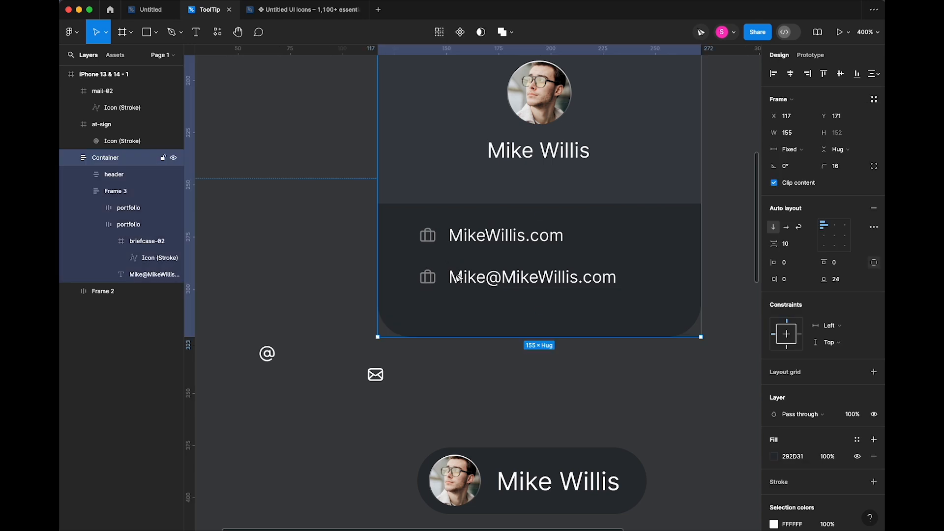
{"action": "left_click", "coordinate": [456, 278]}
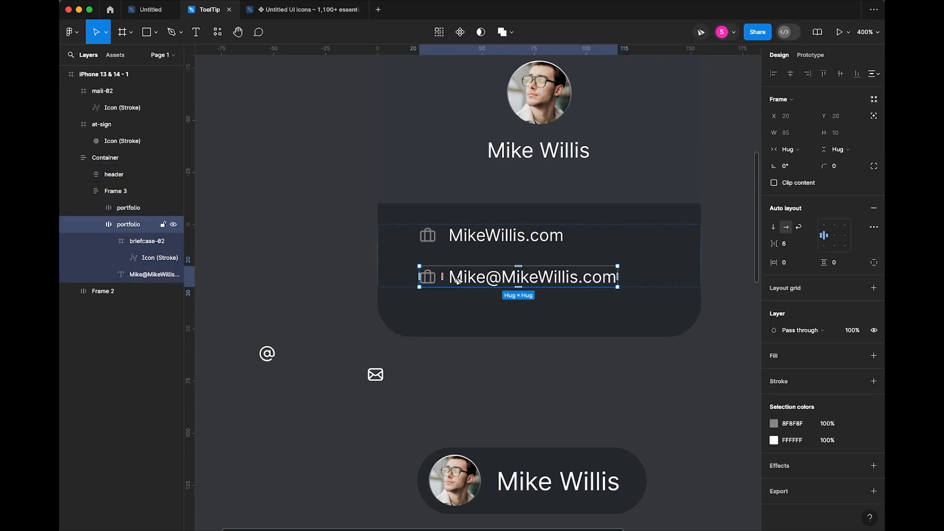
{"action": "key", "text": "super+d"}
{"action": "left_click", "coordinate": [491, 323]}
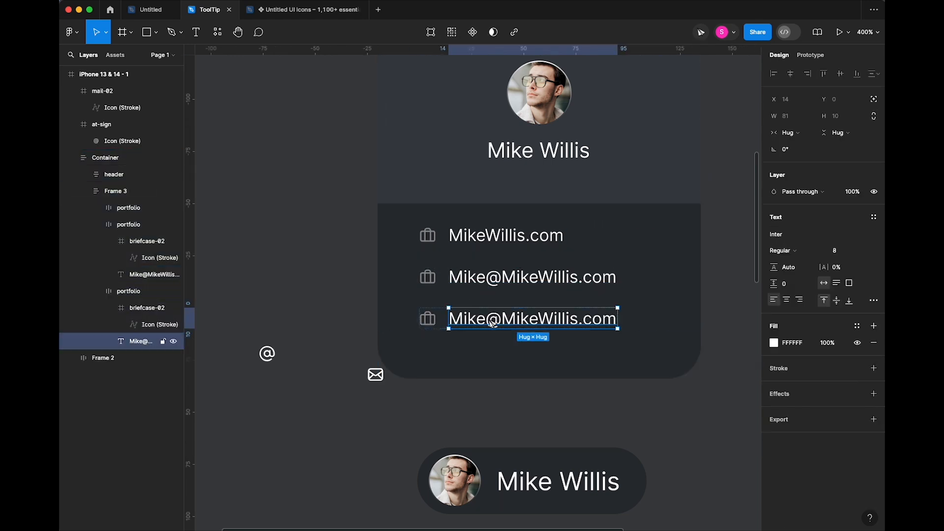
{"action": "double_click", "coordinate": [492, 323]}
{"action": "left_click", "coordinate": [538, 320]}
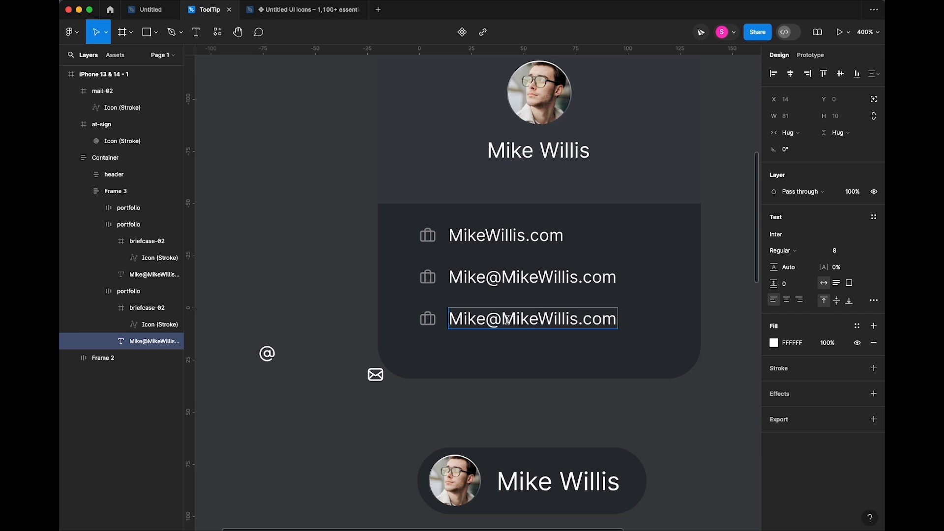
{"action": "type", "text": "-"}
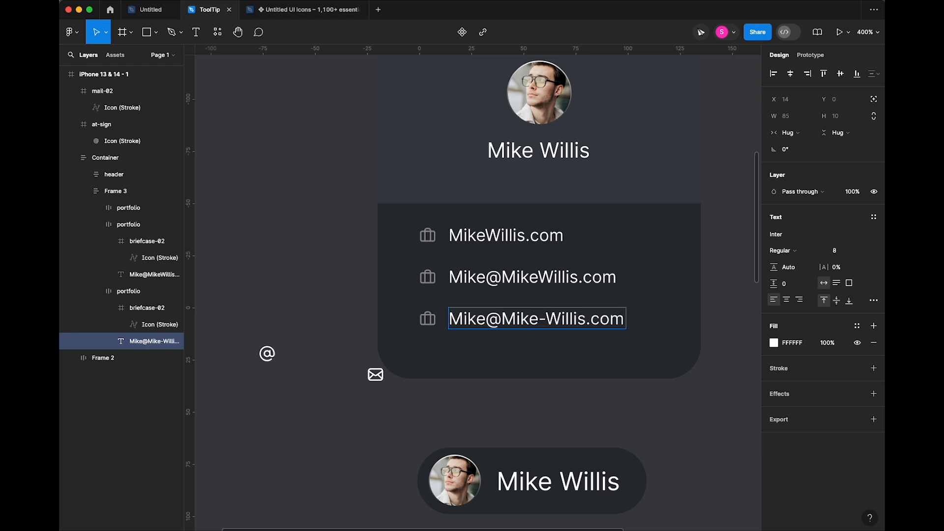
{"action": "key", "text": "BackSpace"}
{"action": "key", "text": "BackSpace"}
{"action": "key", "text": "BackSpace"}
{"action": "key", "text": "BackSpace"}
{"action": "double_click", "coordinate": [488, 320]}
{"action": "key", "text": "BackSpace"}
{"action": "key", "text": "BackSpace"}
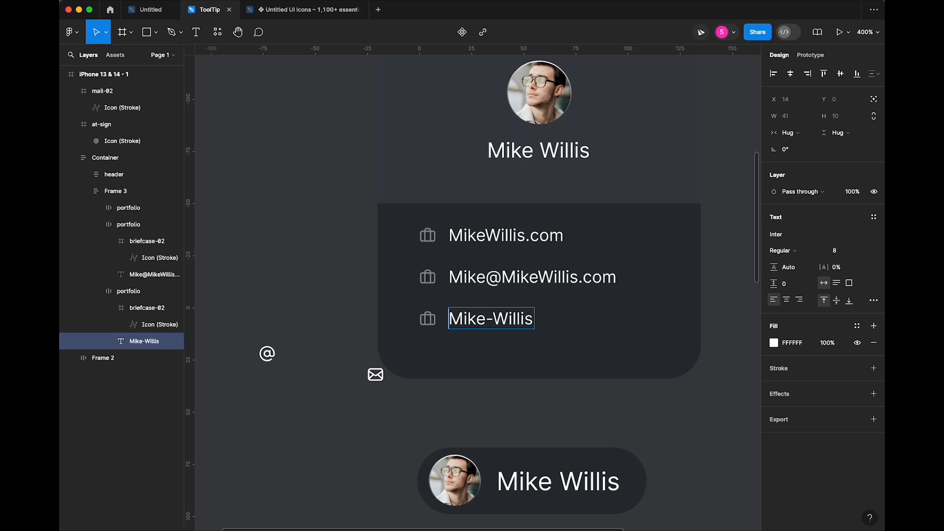
{"action": "key", "text": "Escape"}
- Place the at-sign icon in the e-mail row and the mail icon in the username row, both grey 8F8F8F
{"action": "mouse_move", "coordinate": [267, 353]}
{"action": "left_mouse_down"}
{"action": "mouse_move", "coordinate": [424, 275]}
{"action": "mouse_move", "coordinate": [441, 282]}
{"action": "left_mouse_up"}
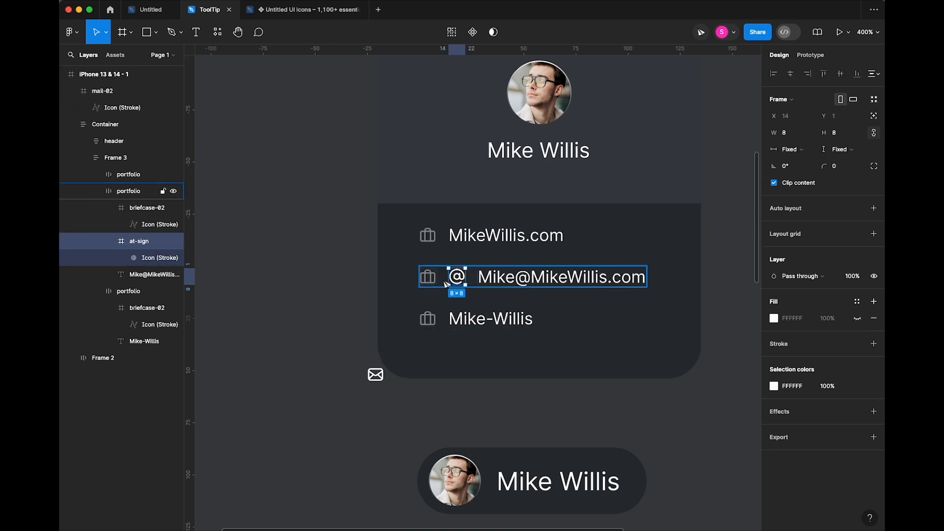
{"action": "left_click_drag", "start_coordinate": [375, 376], "coordinate": [456, 326]}
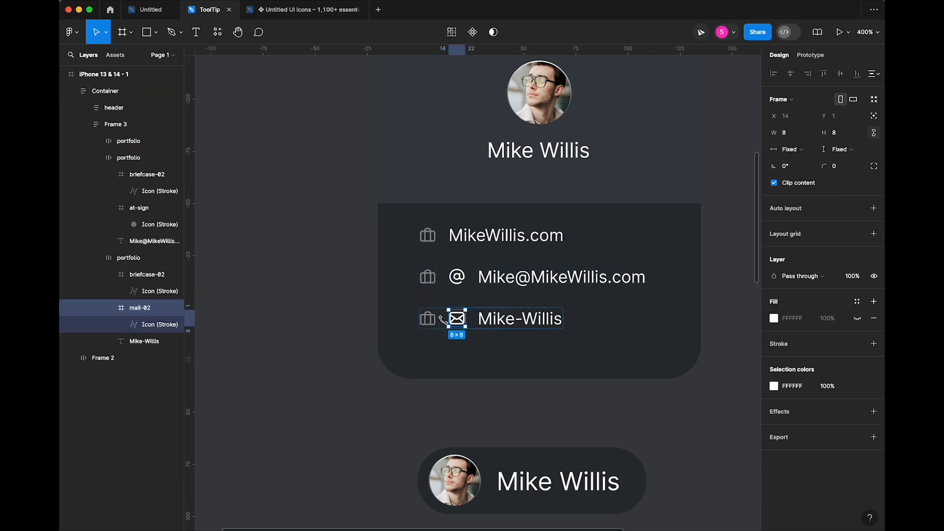
{"action": "left_click", "coordinate": [458, 278]}
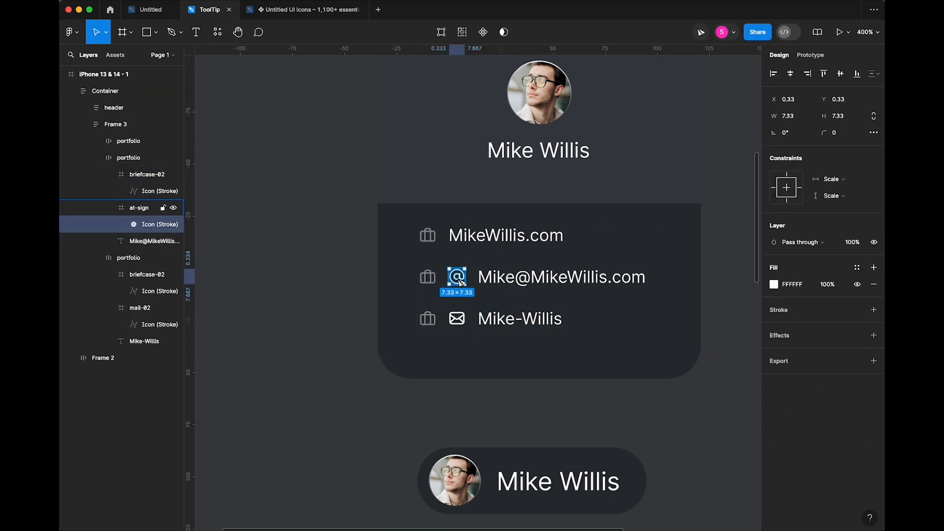
{"action": "left_click", "coordinate": [460, 322], "text": "shift"}
{"action": "left_click", "coordinate": [774, 310]}
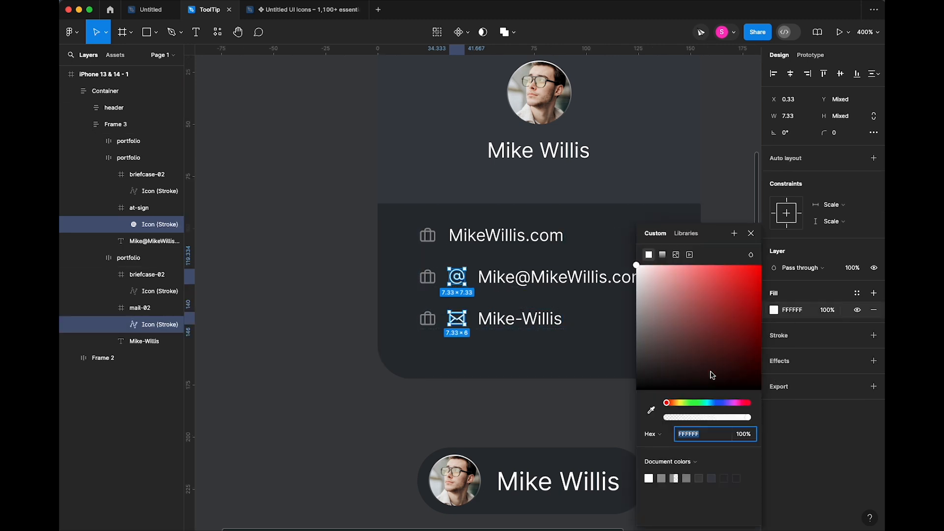
{"action": "left_click", "coordinate": [649, 412]}
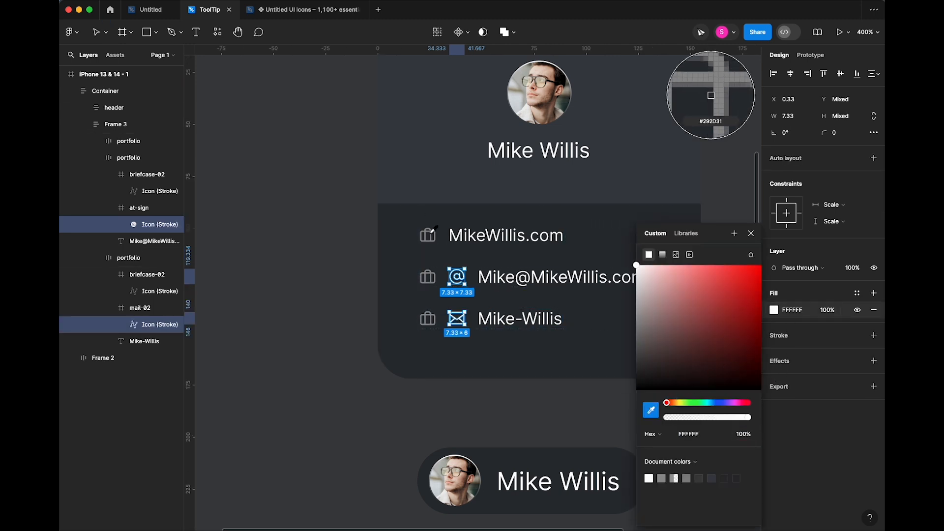
{"action": "left_click", "coordinate": [711, 96]}
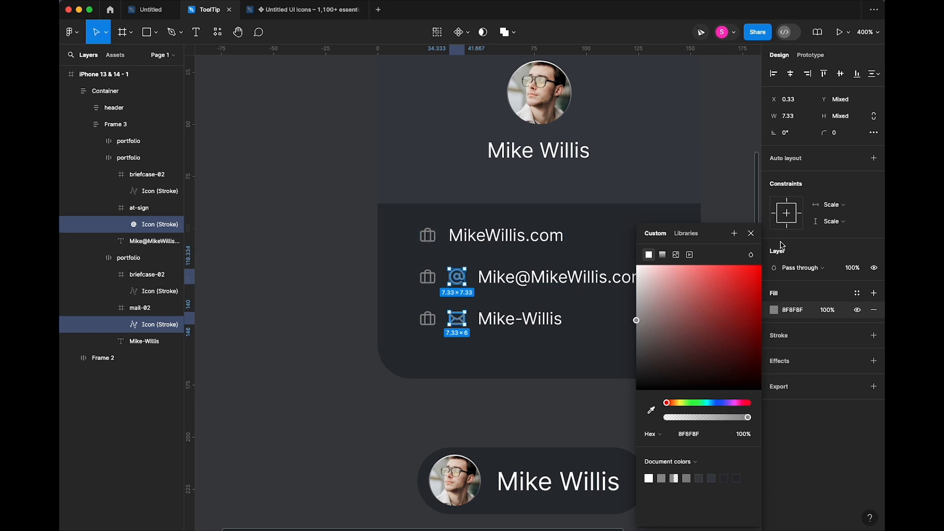
{"action": "left_click", "coordinate": [750, 234]}
- Select the leftover briefcase icons in the second and third rows
{"action": "left_click", "coordinate": [501, 285]}
{"action": "double_click", "coordinate": [432, 277]}
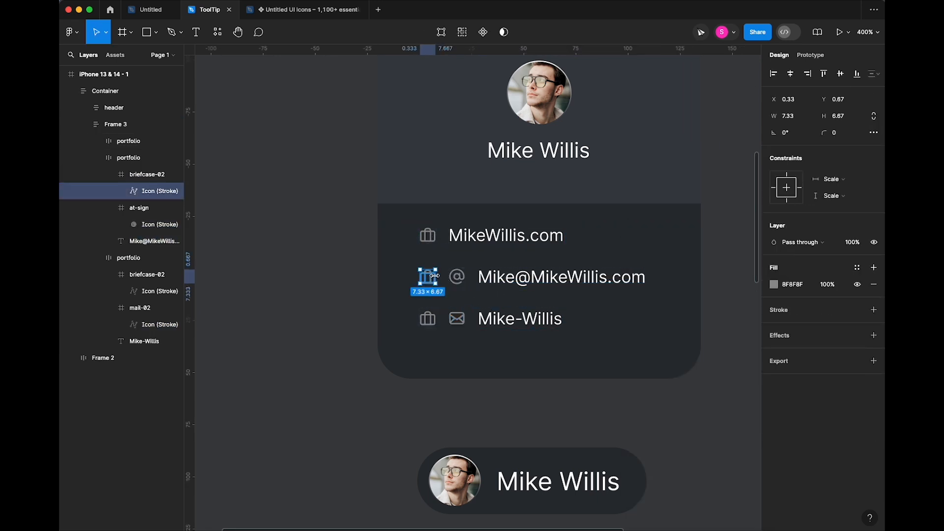
{"action": "left_click", "coordinate": [435, 276]}
{"action": "left_click", "coordinate": [435, 277]}
{"action": "left_click", "coordinate": [435, 277]}
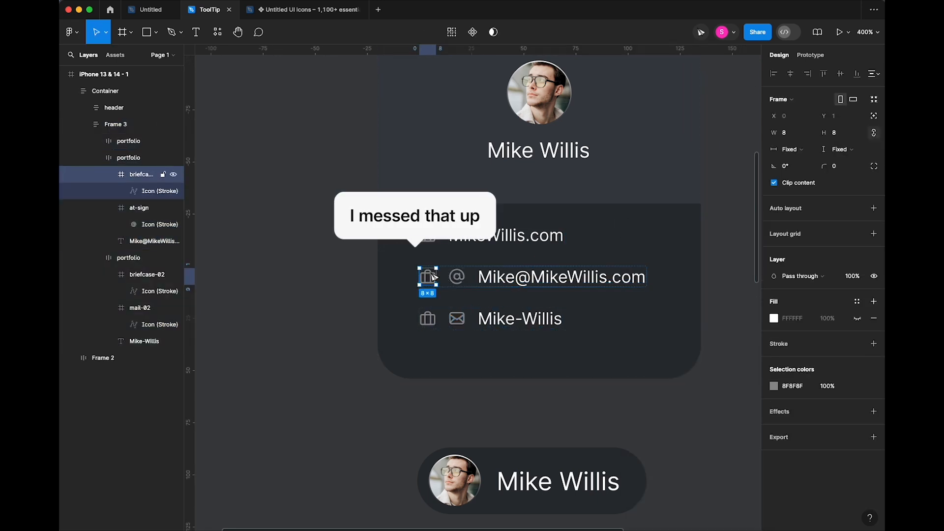
{"action": "left_click", "coordinate": [431, 322], "text": "shift"}
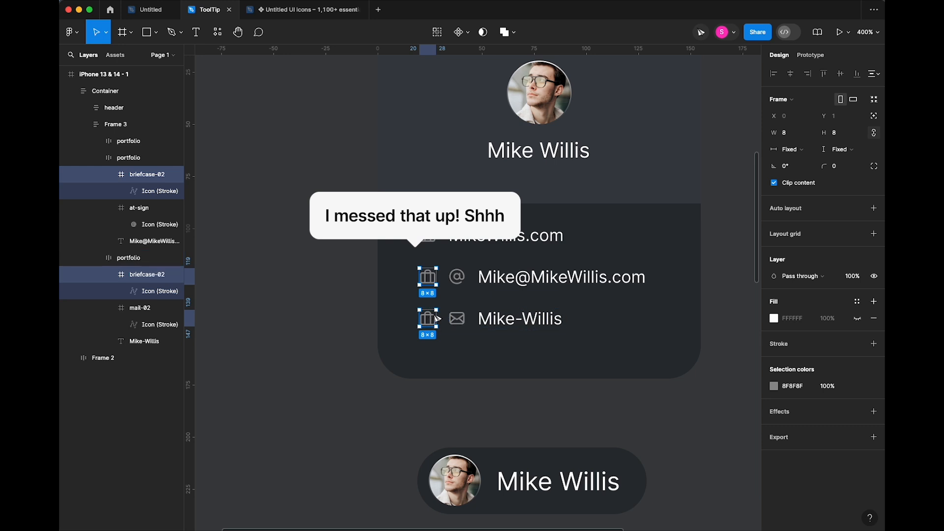
- Delete the two leftover briefcase icons and set the contact rows' gap to 6
{"action": "key", "text": "Delete"}
{"action": "left_click_drag", "start_coordinate": [329, 277], "coordinate": [287, 301]}
{"action": "scroll", "coordinate": [288, 301], "scroll_direction": "up", "scroll_amount": 1}
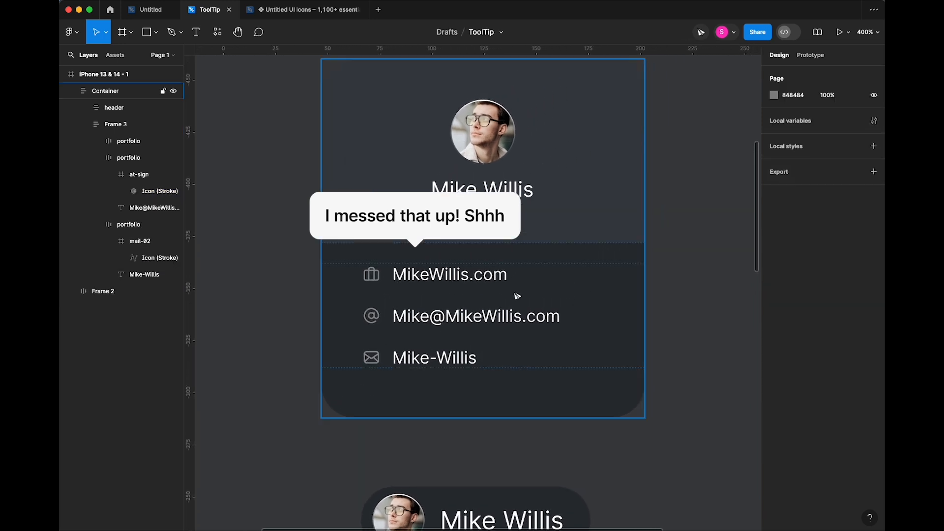
{"action": "left_click", "coordinate": [512, 298]}
{"action": "mouse_move", "coordinate": [767, 246]}
{"action": "left_mouse_down"}
{"action": "mouse_move", "coordinate": [757, 246]}
{"action": "mouse_move", "coordinate": [767, 246]}
{"action": "left_mouse_up"}
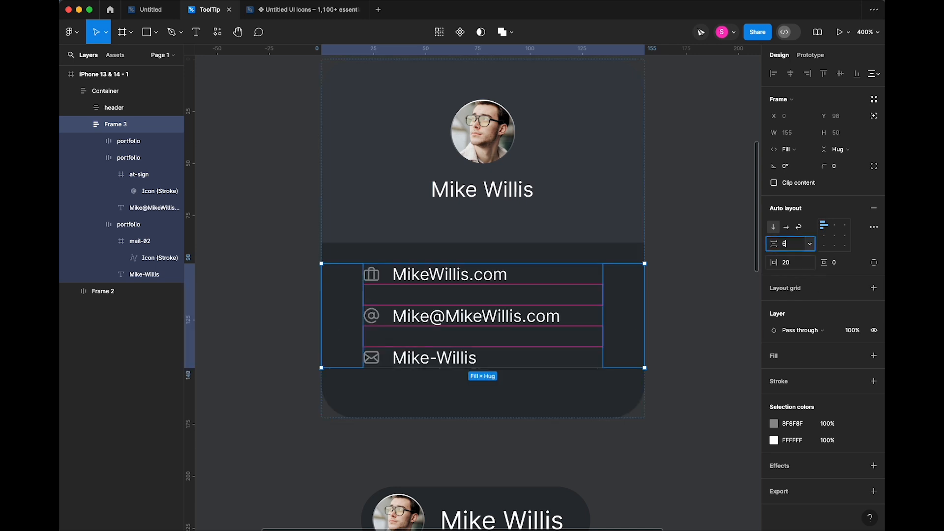
{"action": "type", "text": "6"}
{"action": "key", "text": "Tab"}
- Zoom out and select the card's header frame
{"action": "left_click", "coordinate": [678, 394]}
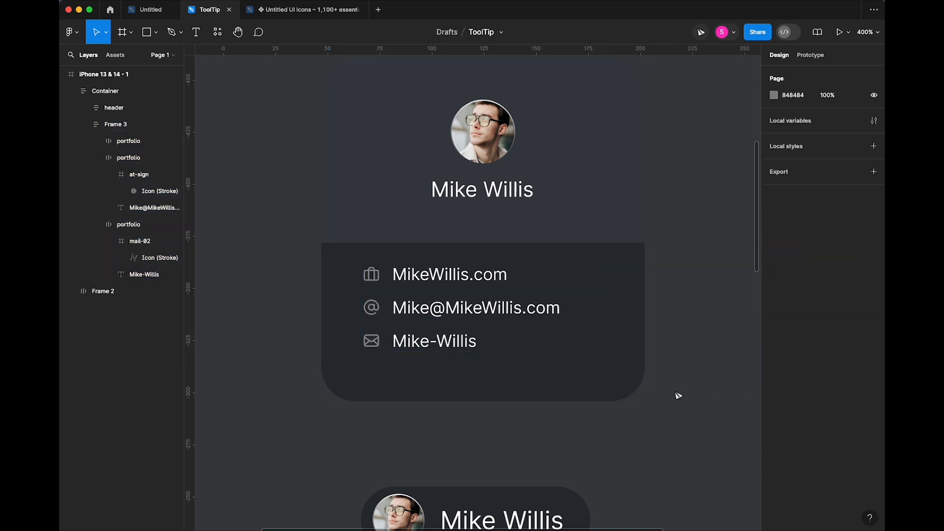
{"action": "key", "text": "minus"}
{"action": "left_click", "coordinate": [554, 234], "text": "super"}
{"action": "left_click", "coordinate": [589, 288]}
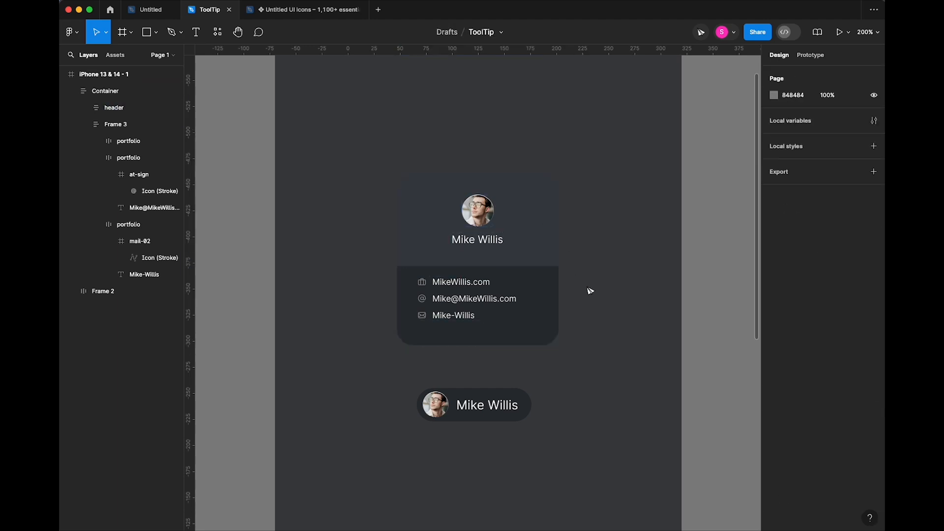
{"action": "left_click", "coordinate": [433, 222], "text": "super"}
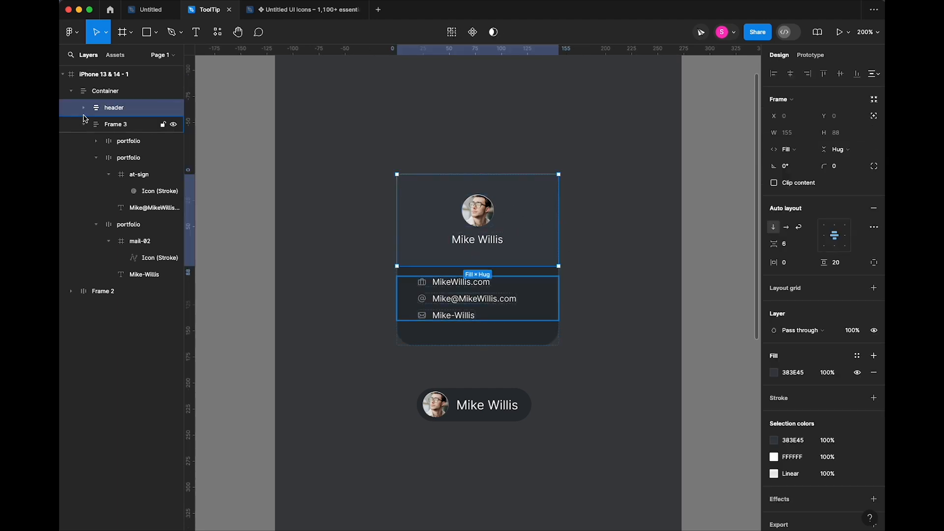
- Fill the header with a city street photo from the Unsplash plugin's 'city' search
{"action": "left_click", "coordinate": [217, 32]}
{"action": "left_click", "coordinate": [269, 158]}
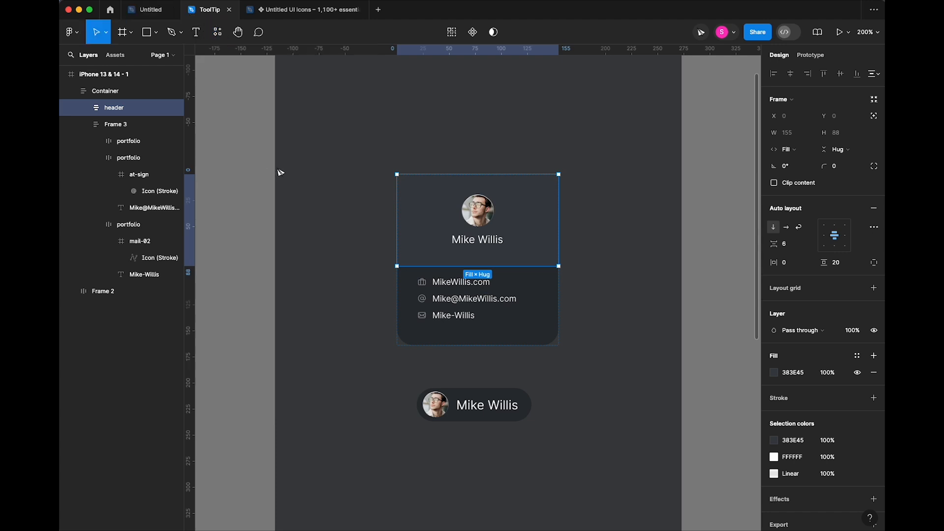
{"action": "left_click", "coordinate": [148, 106]}
{"action": "type", "text": "city"}
{"action": "key", "text": "Return"}
{"action": "scroll", "coordinate": [153, 310], "scroll_direction": "down", "scroll_amount": 3}
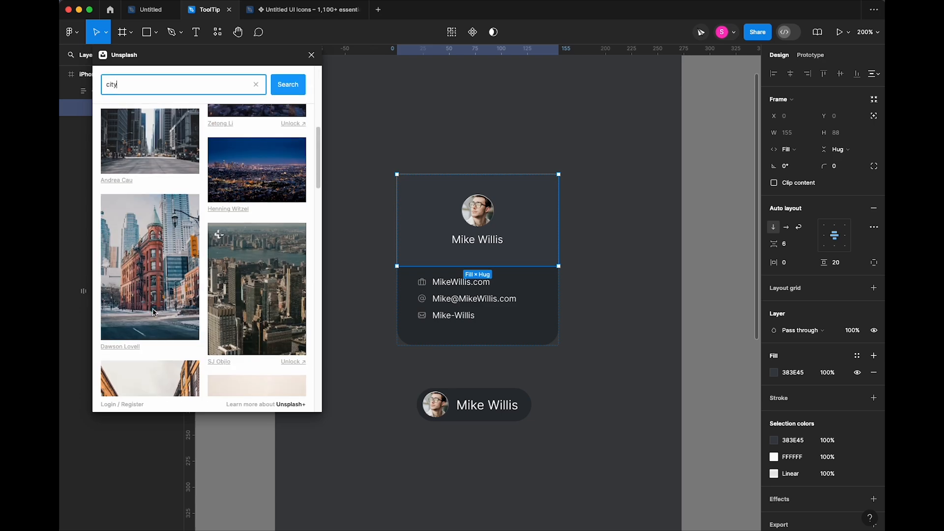
{"action": "left_click", "coordinate": [154, 311]}
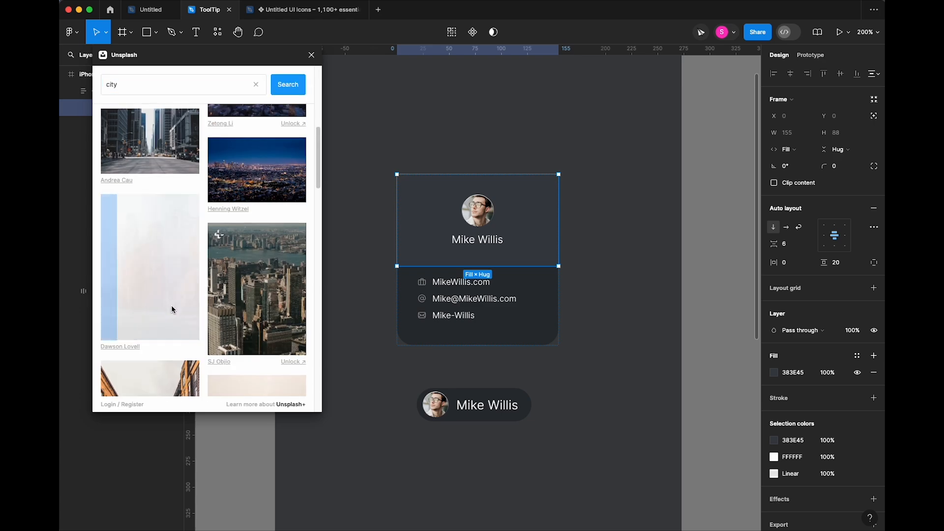
{"action": "left_click", "coordinate": [312, 54]}
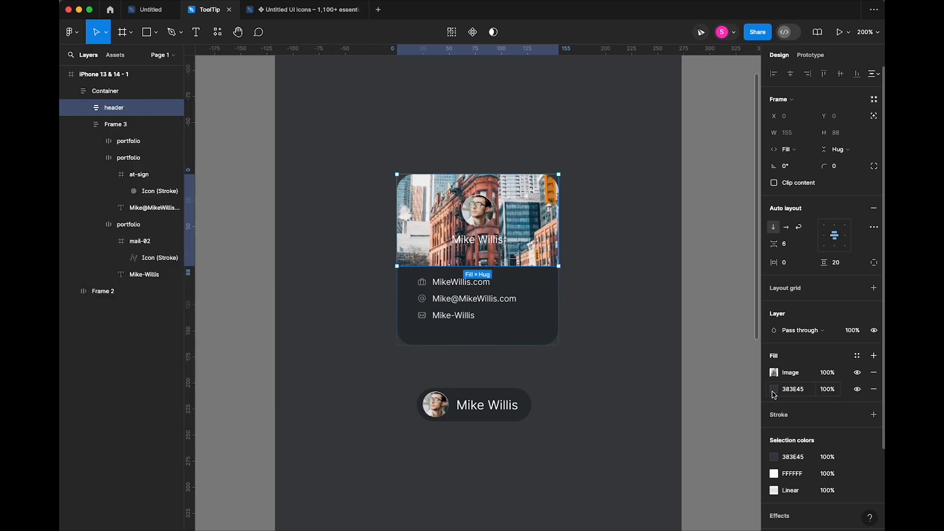
- Move the 383E45 fill above the photo as a Multiply linear gradient with a ~38% opacity stop
{"action": "left_click_drag", "start_coordinate": [766, 390], "coordinate": [768, 364]}
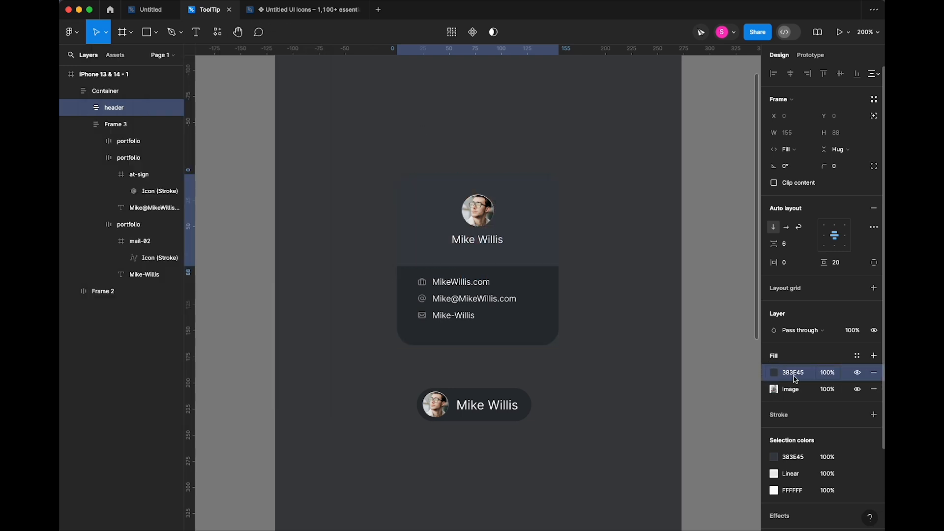
{"action": "left_click", "coordinate": [775, 375]}
{"action": "left_click", "coordinate": [751, 254]}
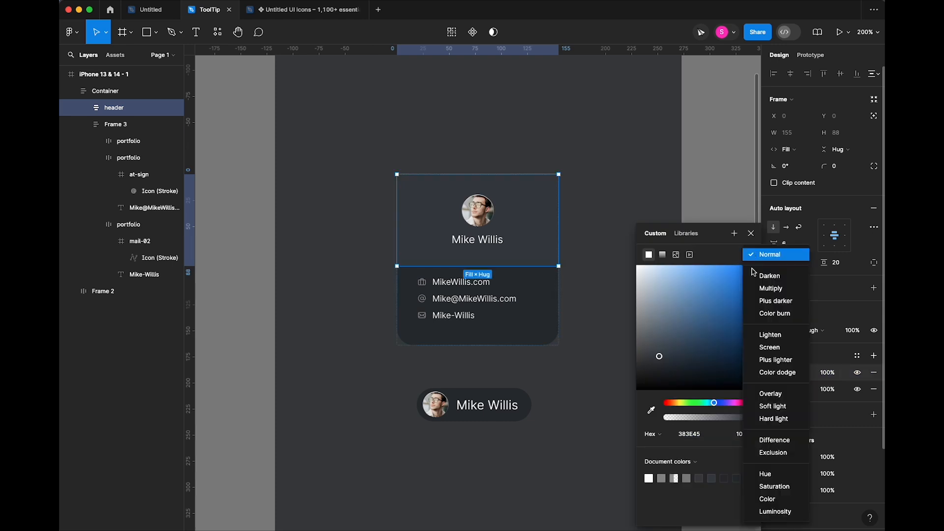
{"action": "left_click", "coordinate": [763, 288]}
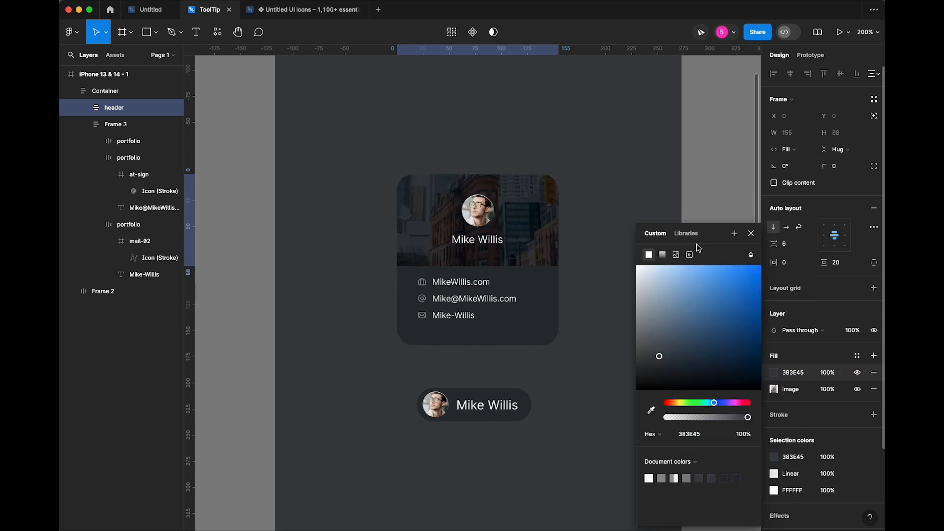
{"action": "left_click", "coordinate": [662, 254]}
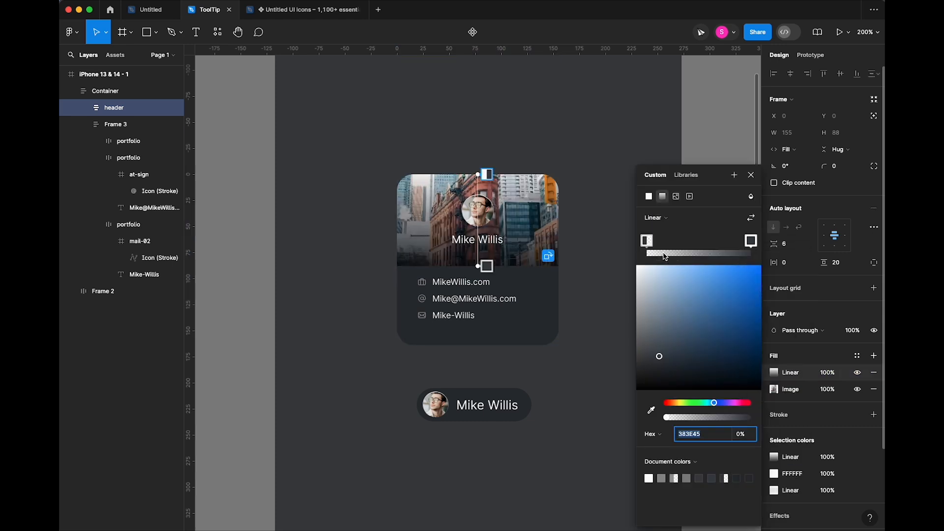
{"action": "left_click_drag", "start_coordinate": [478, 265], "coordinate": [479, 255]}
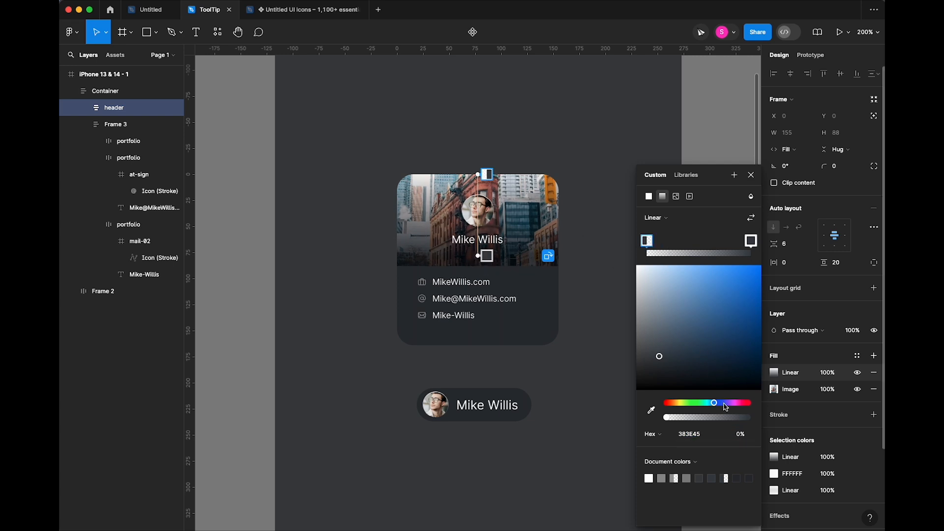
{"action": "left_click_drag", "start_coordinate": [681, 416], "coordinate": [699, 423]}
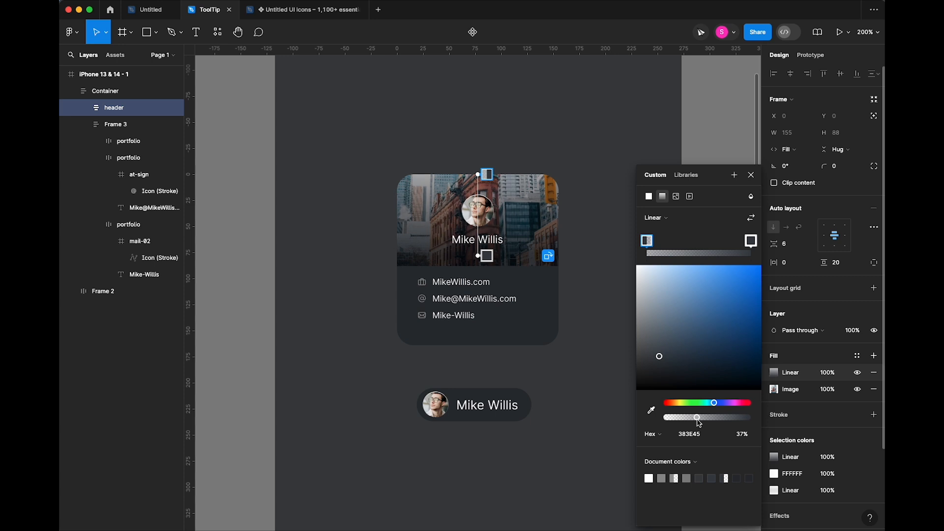
{"action": "left_click", "coordinate": [752, 176]}
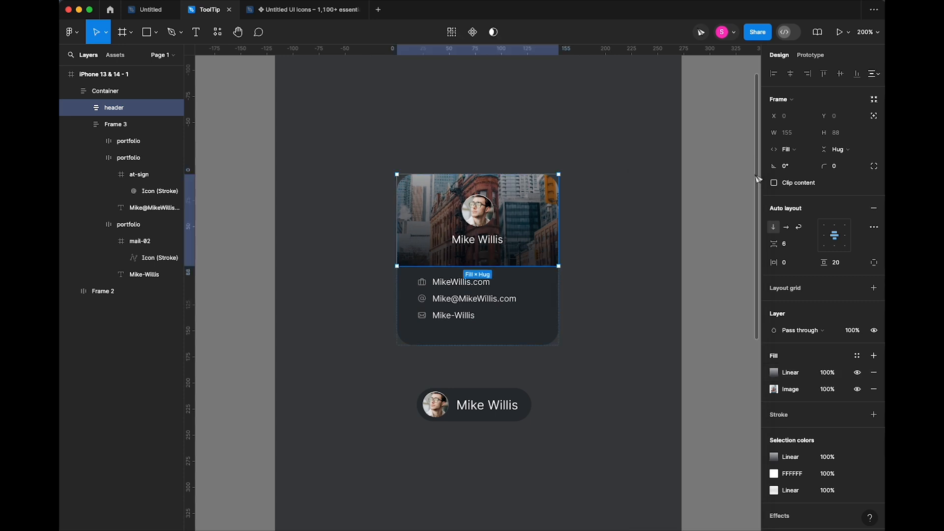
{"action": "left_click", "coordinate": [614, 297]}
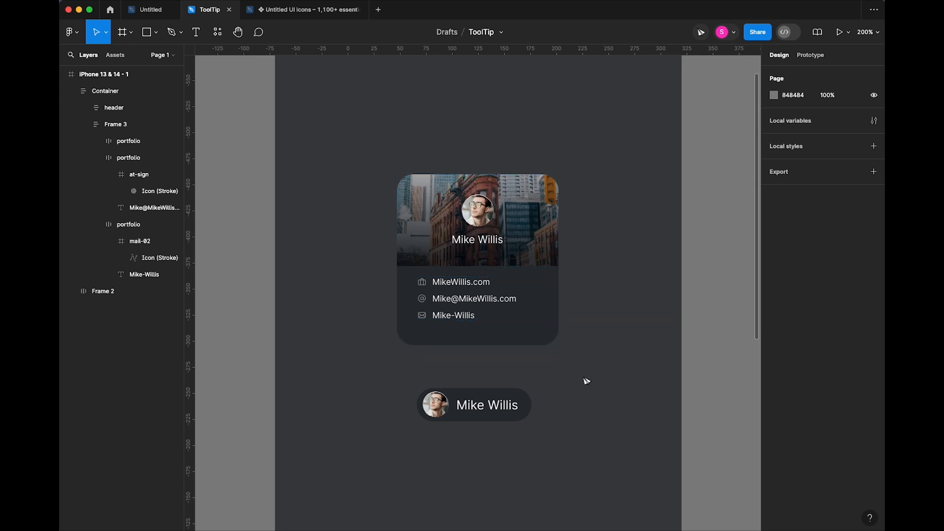
{"action": "left_click", "coordinate": [545, 340]}
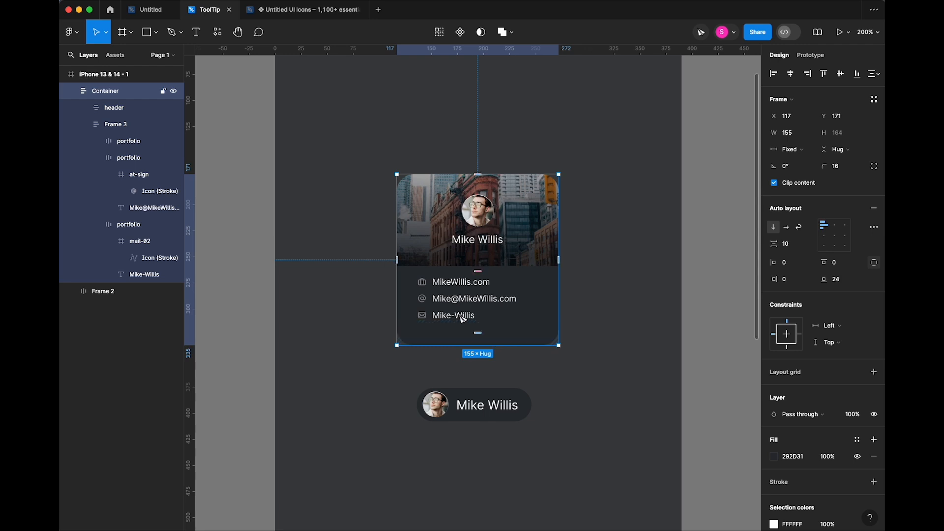
- Add a 'Contact Me' text label below the contact rows
{"action": "key", "text": "t"}
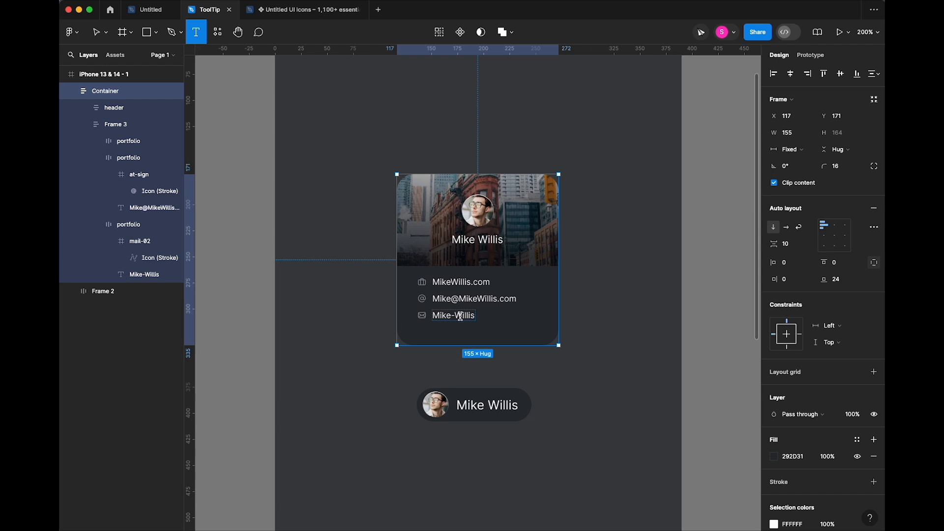
{"action": "left_click", "coordinate": [456, 337]}
{"action": "type", "text": "C"}
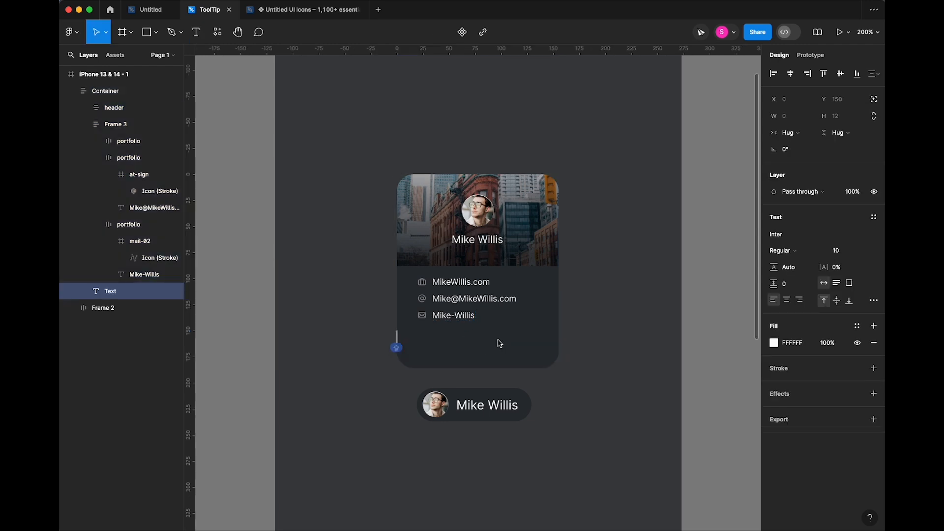
{"action": "type", "text": "in"}
{"action": "type", "text": "o"}
{"action": "type", "text": "ntact "}
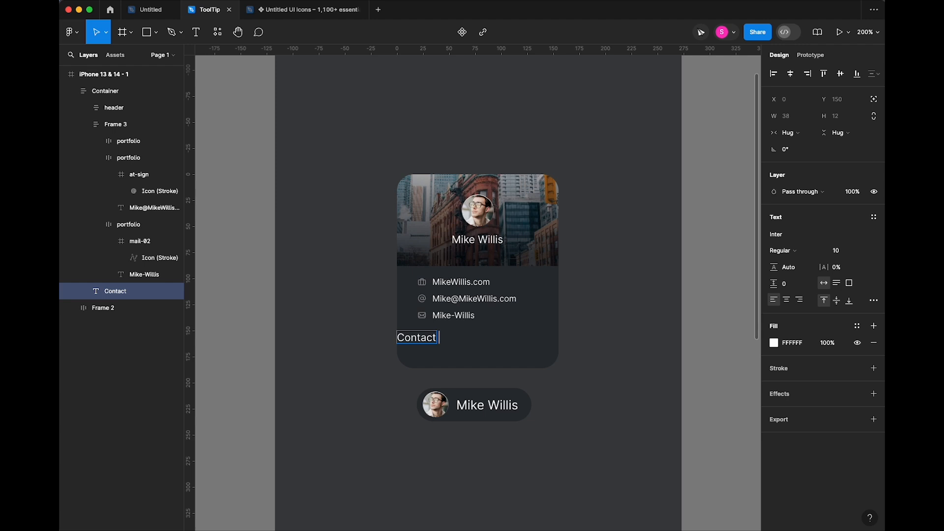
{"action": "type", "text": "me"}
{"action": "key", "text": "BackSpace"}
{"action": "key", "text": "BackSpace"}
{"action": "key", "text": "BackSpace"}
{"action": "type", "text": "Me"}
{"action": "key", "text": "Escape"}
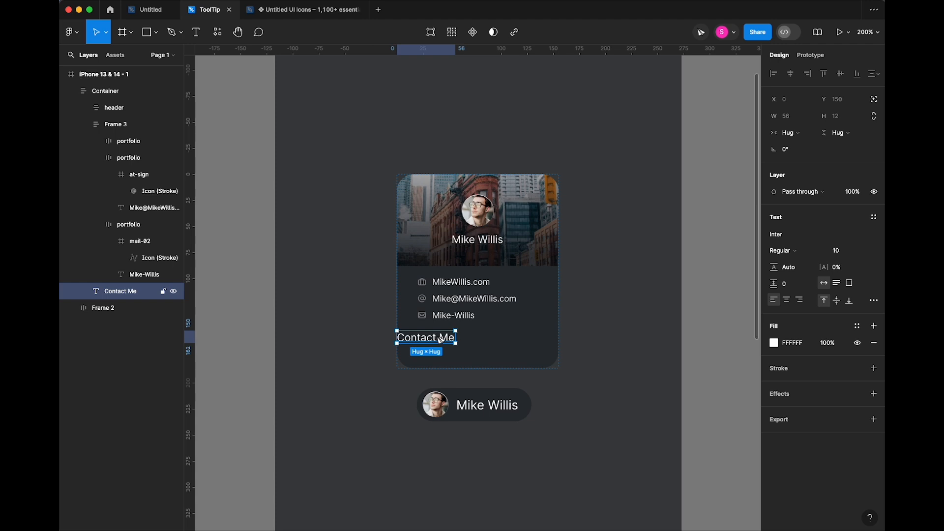
- Wrap Contact Me in a full-width, centred auto-layout frame, then wrap the text in an inner frame
{"action": "key", "text": "shift+a"}
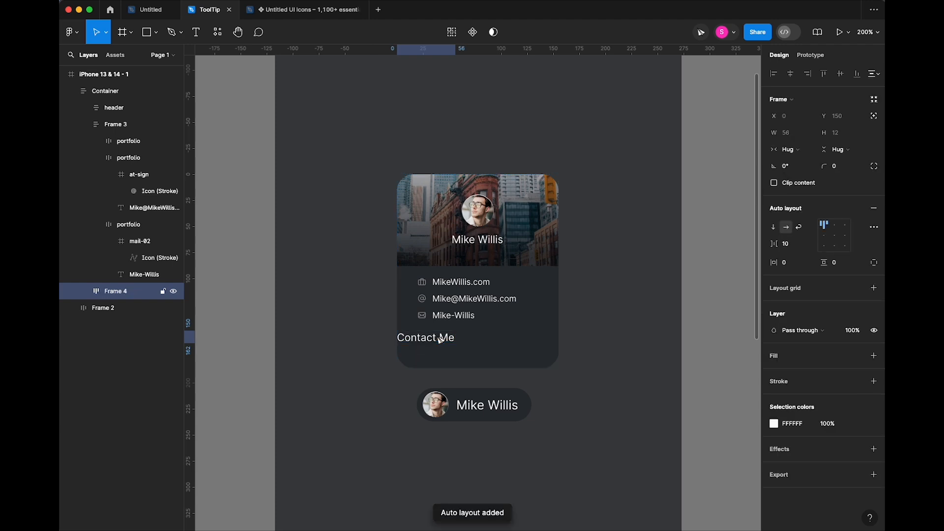
{"action": "left_click", "coordinate": [790, 150]}
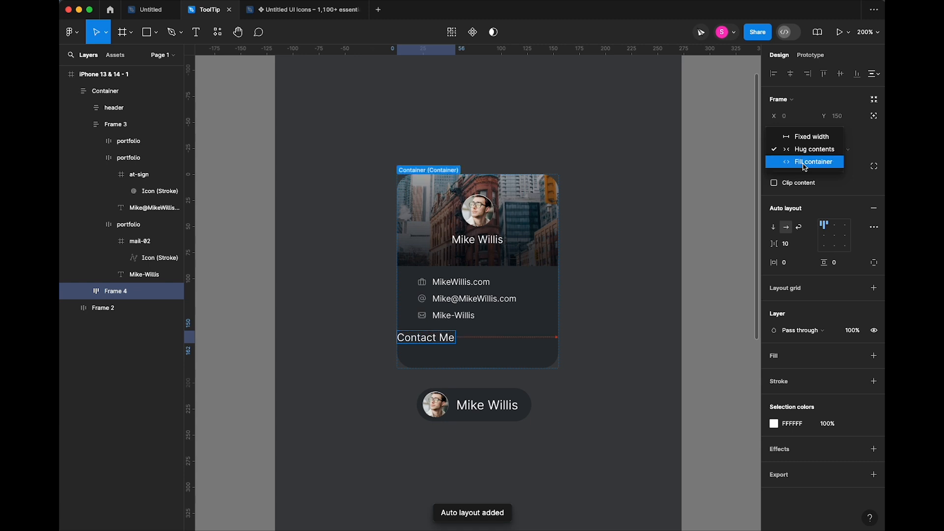
{"action": "left_click", "coordinate": [802, 161]}
{"action": "left_click", "coordinate": [835, 236]}
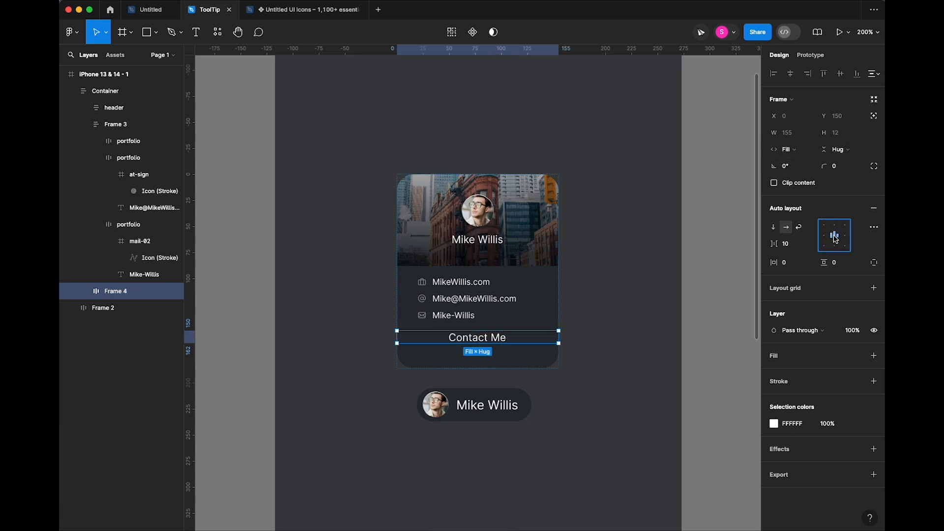
{"action": "left_click", "coordinate": [490, 342]}
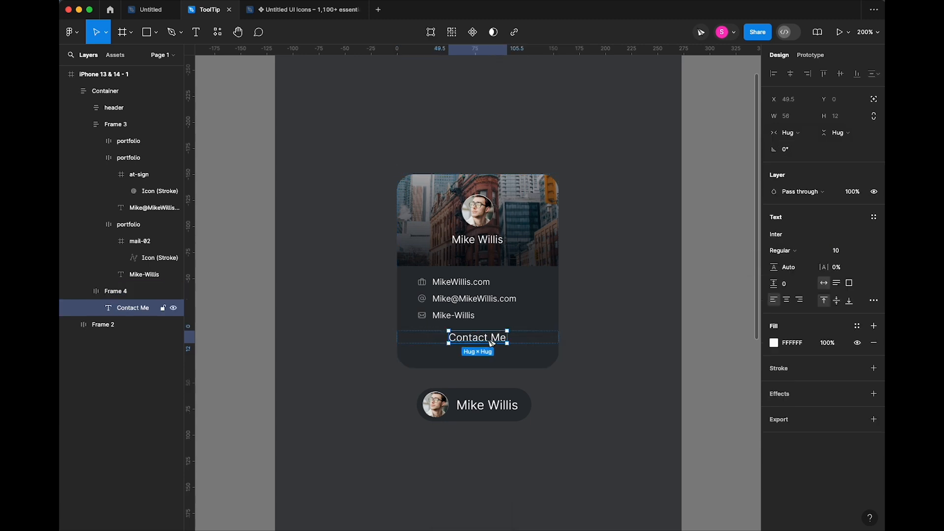
{"action": "key", "text": "shift+a"}
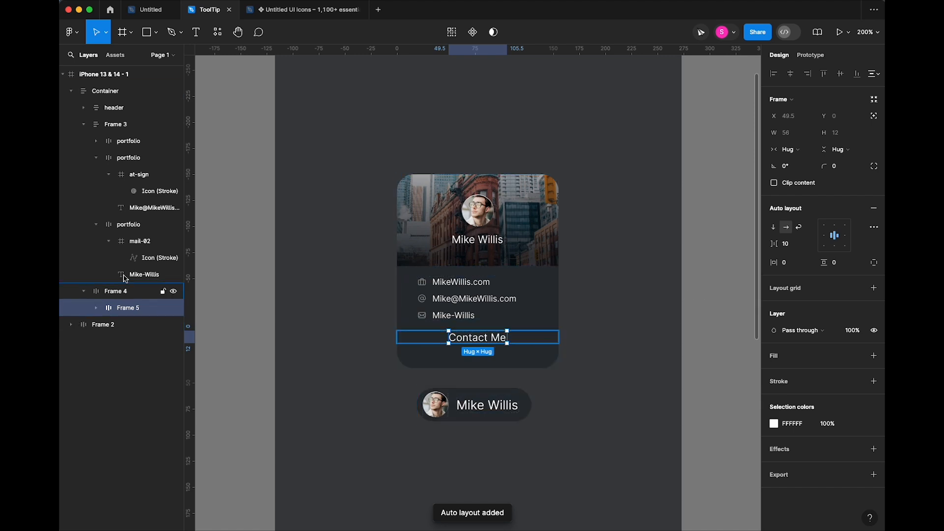
- Rename the outer frame 'Button Container' and the inner frame 'Button'
{"action": "double_click", "coordinate": [141, 295]}
{"action": "type", "text": "But"}
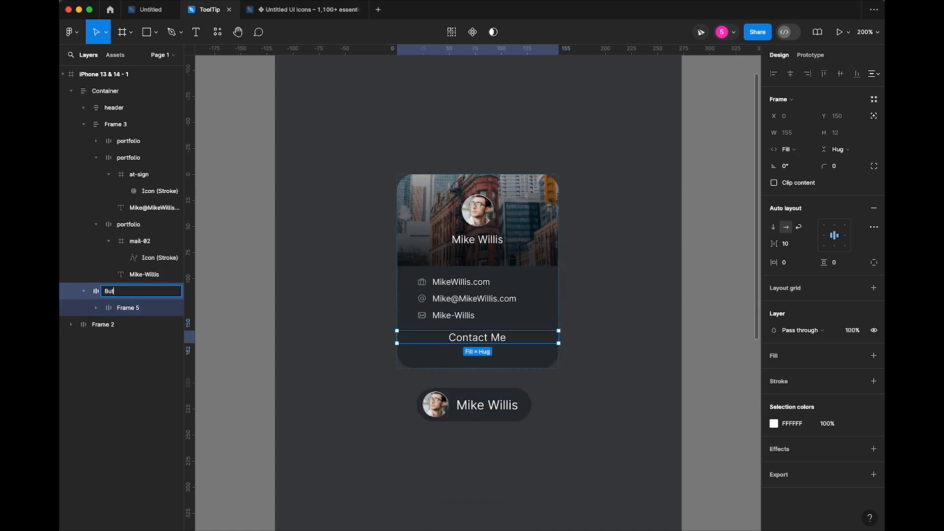
{"action": "type", "text": "ton Co"}
{"action": "key", "text": "Tab"}
{"action": "type", "text": "Buto"}
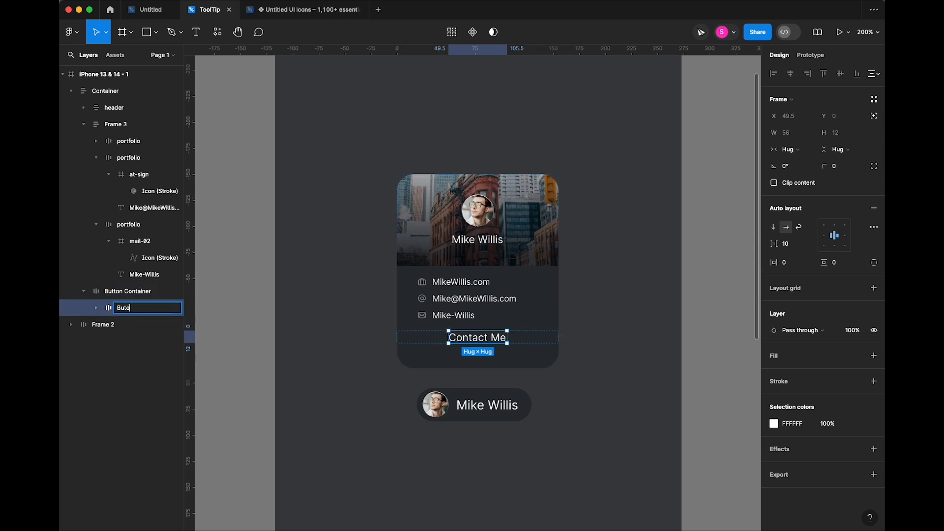
{"action": "type", "text": "on"}
{"action": "key", "text": "Return"}
{"action": "double_click", "coordinate": [130, 310]}
{"action": "type", "text": "Button"}
{"action": "key", "text": "Return"}
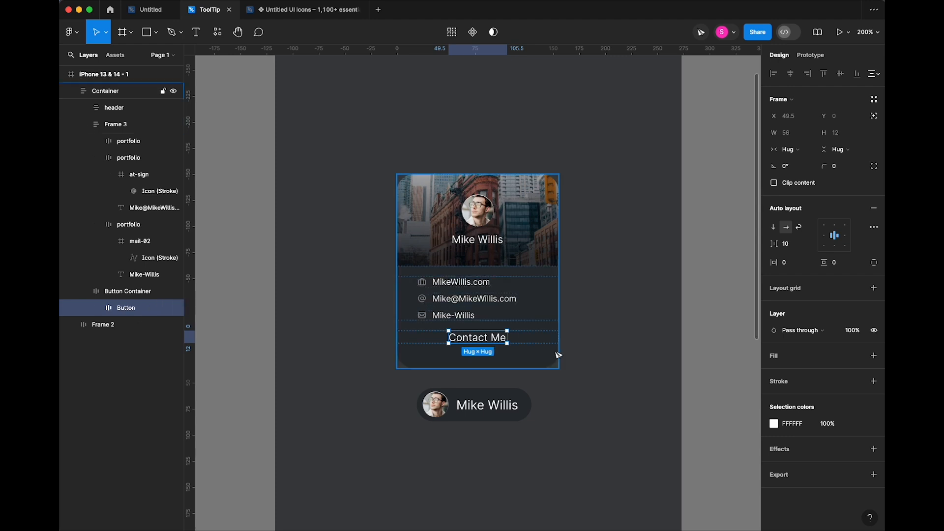
- Give the Contact Me button 20/10 padding and stretch it to Fill container width
{"action": "left_click_drag", "start_coordinate": [774, 262], "coordinate": [774, 262]}
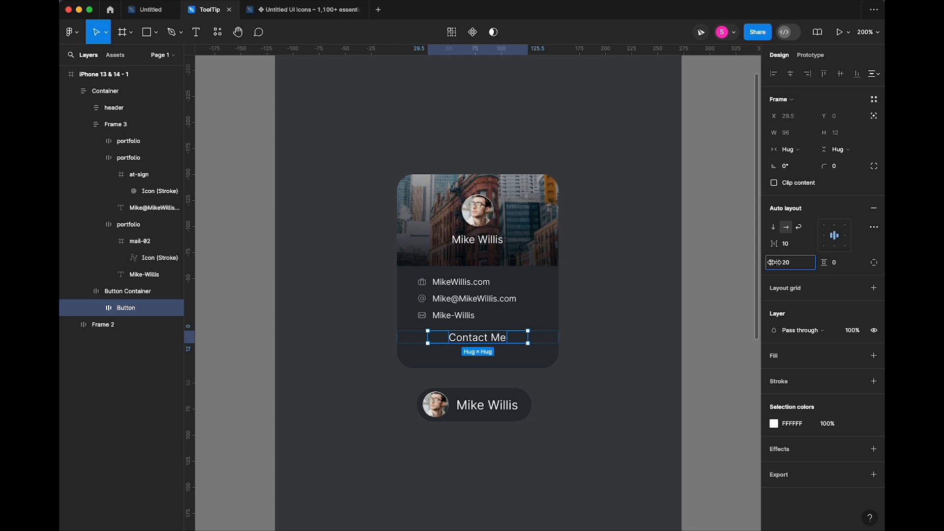
{"action": "left_click_drag", "start_coordinate": [822, 262], "coordinate": [826, 262]}
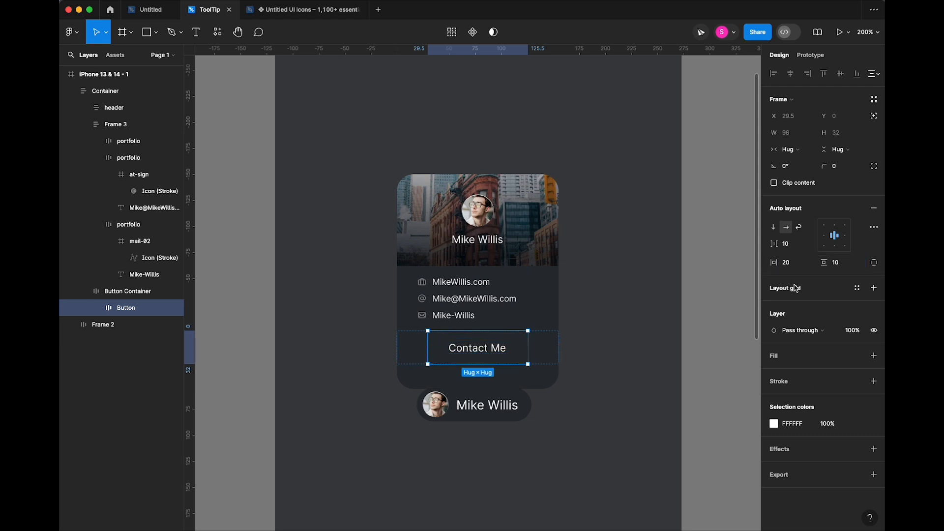
{"action": "left_click", "coordinate": [541, 349]}
{"action": "left_click", "coordinate": [511, 347]}
{"action": "left_click", "coordinate": [787, 148]}
{"action": "left_click", "coordinate": [798, 162]}
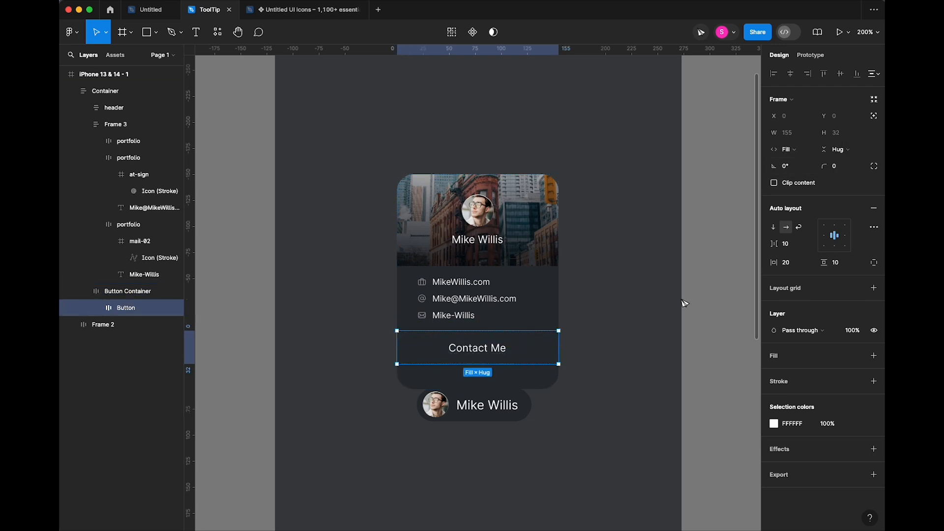
{"action": "key", "text": "Escape"}
{"action": "left_click_drag", "start_coordinate": [776, 262], "coordinate": [781, 262]}
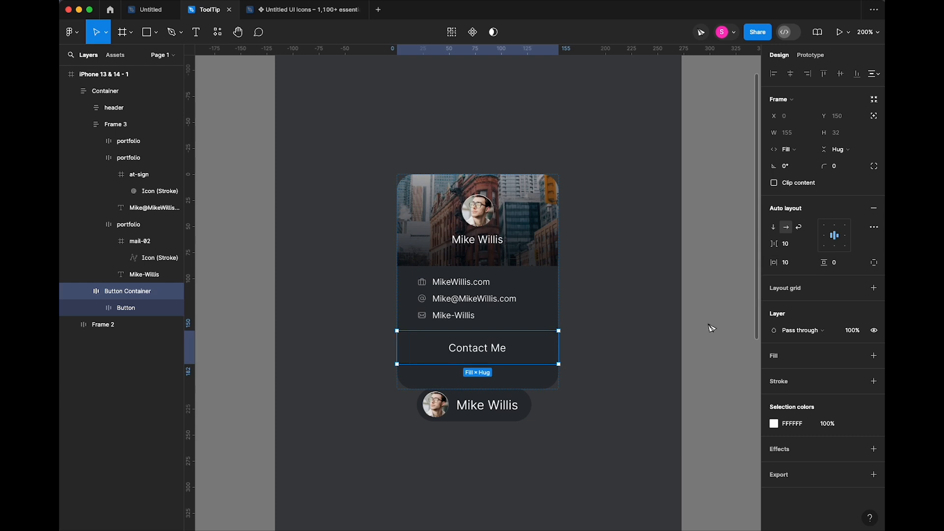
{"action": "left_click", "coordinate": [525, 352]}
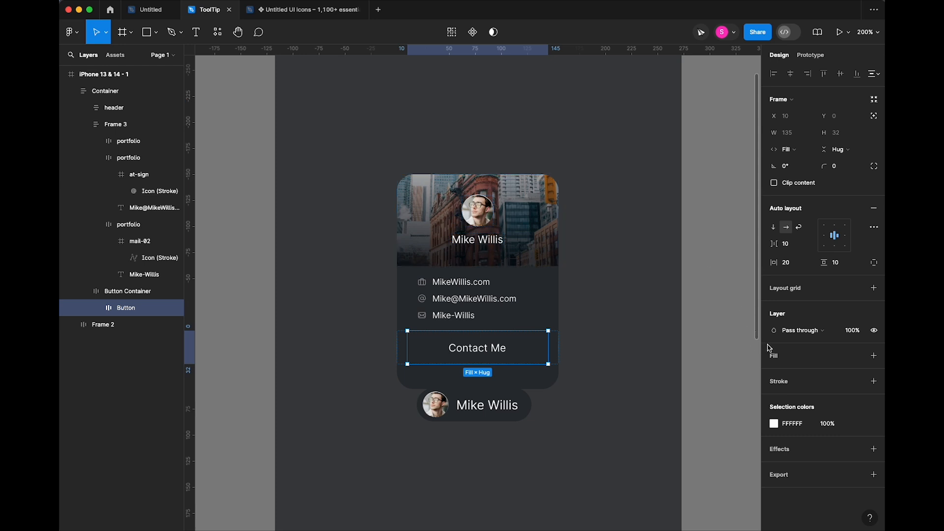
- Hide the header's dark gradient and fill the button with orange D17F2F sampled from the photo
{"action": "left_click", "coordinate": [519, 197]}
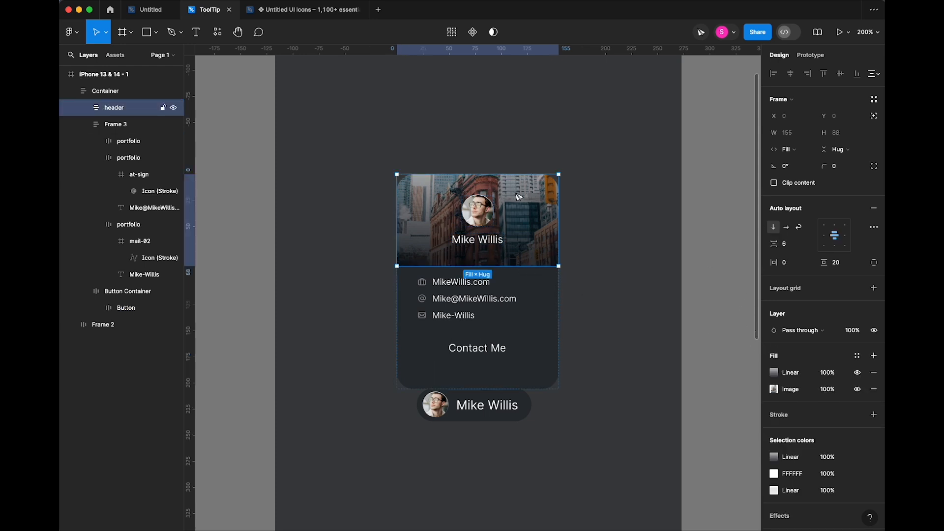
{"action": "left_click", "coordinate": [856, 372]}
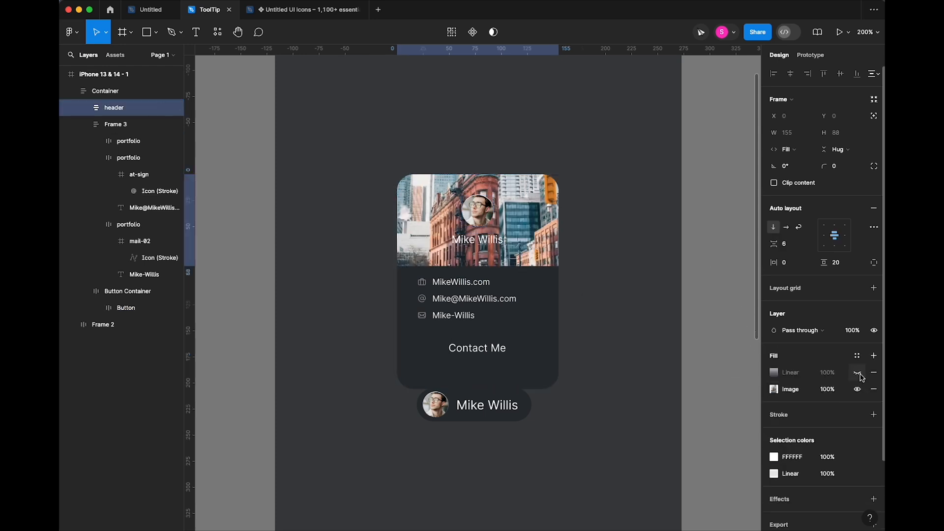
{"action": "left_click", "coordinate": [505, 349]}
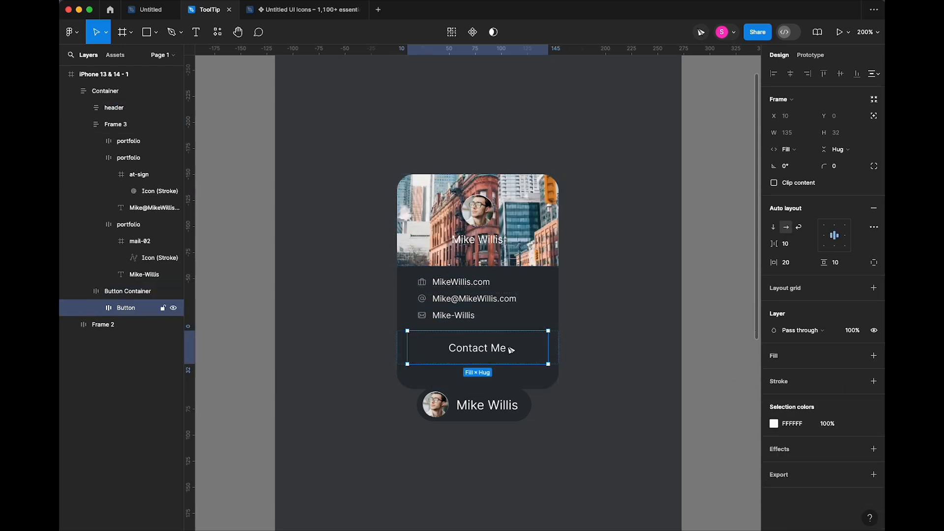
{"action": "left_click", "coordinate": [775, 355]}
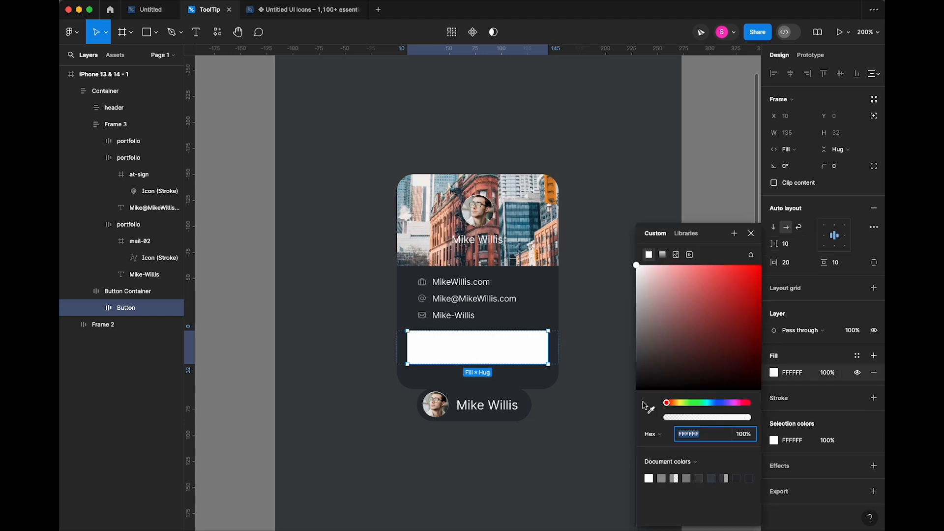
{"action": "left_click", "coordinate": [650, 409]}
{"action": "left_click", "coordinate": [556, 193]}
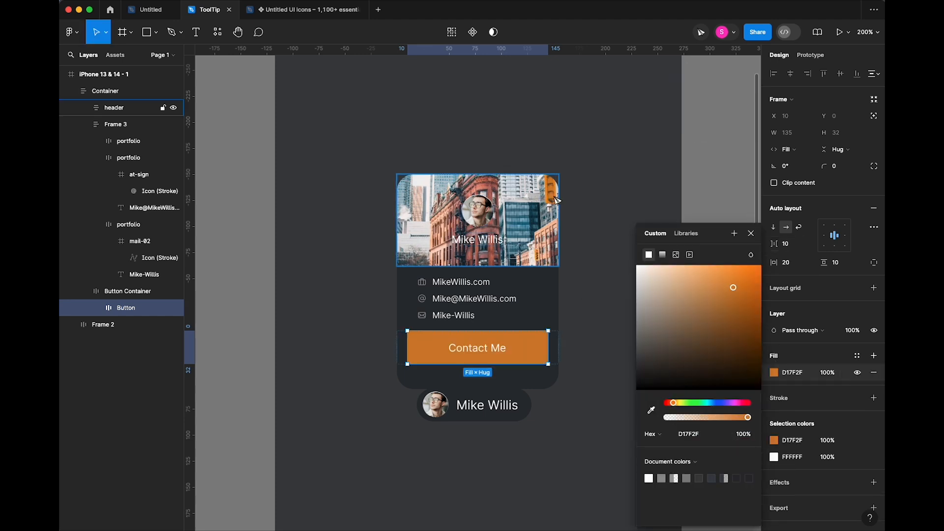
{"action": "left_click", "coordinate": [751, 233]}
{"action": "left_click", "coordinate": [710, 221]}
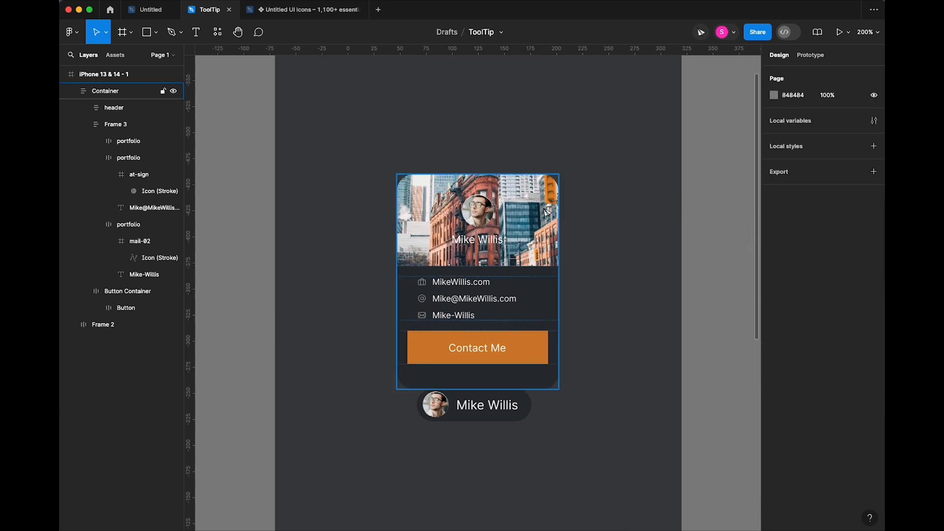
{"action": "left_click", "coordinate": [537, 206]}
- Give the Contact Me button a 4 px corner radius after trying 0, 8 and 6
{"action": "left_click", "coordinate": [654, 328]}
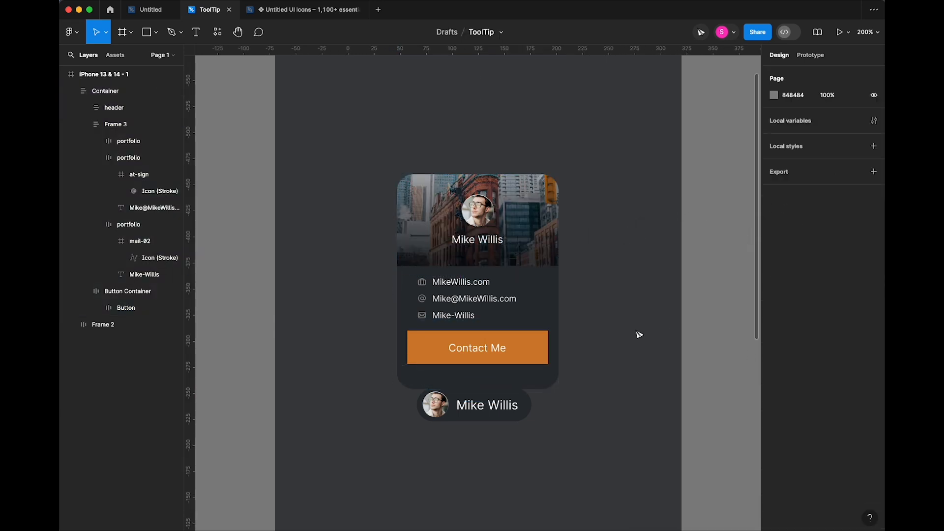
{"action": "left_click", "coordinate": [526, 340]}
{"action": "left_click", "coordinate": [525, 340]}
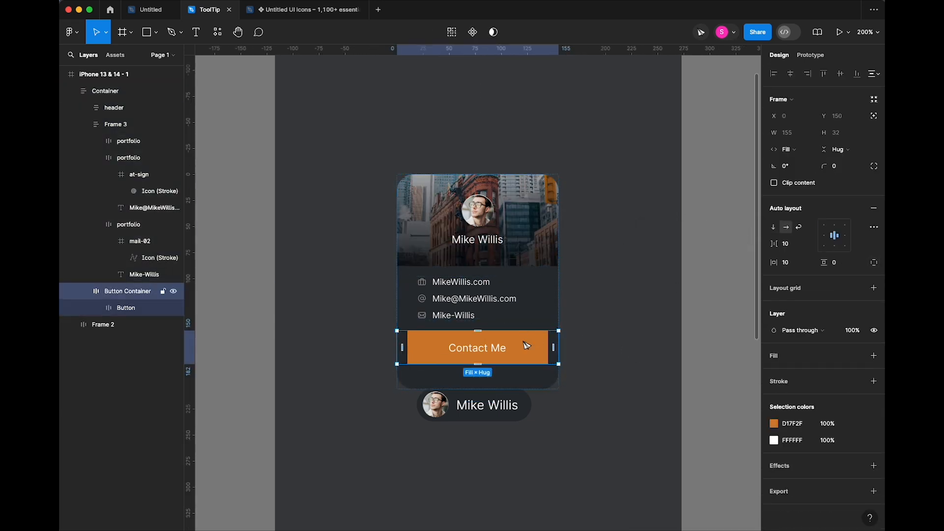
{"action": "left_click", "coordinate": [525, 344]}
{"action": "left_click_drag", "start_coordinate": [833, 168], "coordinate": [845, 170]}
{"action": "left_click", "coordinate": [841, 170]}
{"action": "type", "text": "0"}
{"action": "key", "text": "Return"}
{"action": "type", "text": "8"}
{"action": "key", "text": "Tab"}
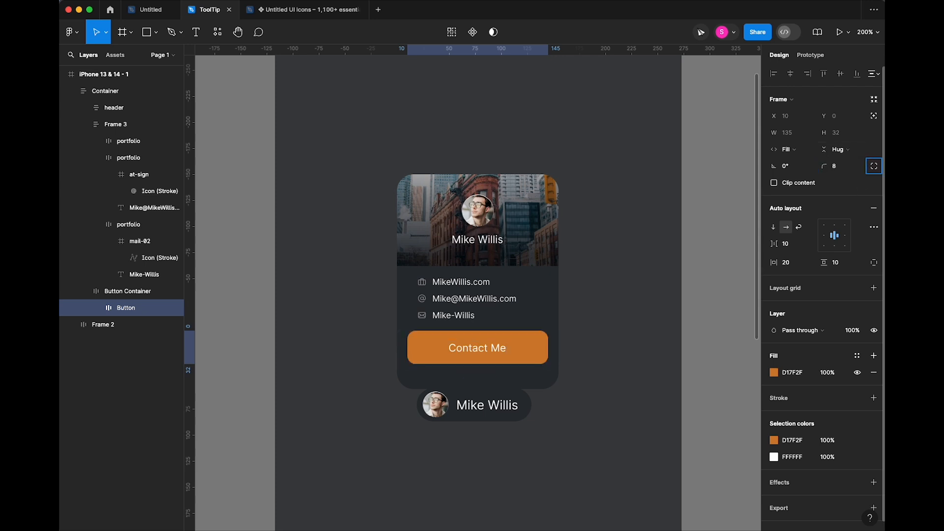
{"action": "left_click", "coordinate": [844, 172]}
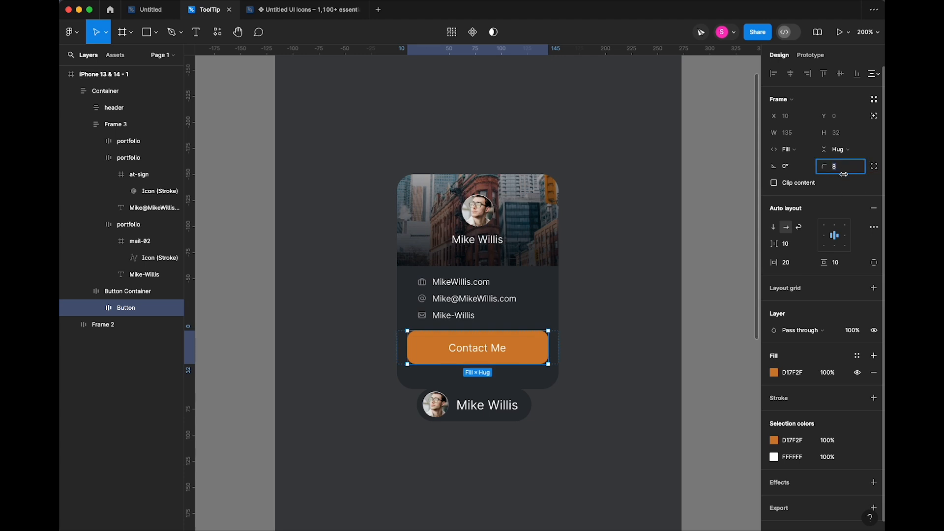
{"action": "type", "text": "6"}
{"action": "key", "text": "Tab"}
{"action": "left_click", "coordinate": [839, 166]}
{"action": "type", "text": "4"}
{"action": "key", "text": "Tab"}
- Move the card higher, cut its bottom padding from 24 to 12, and adjust its corner rounding
{"action": "left_click", "coordinate": [589, 256]}
{"action": "left_click_drag", "start_coordinate": [532, 294], "coordinate": [533, 254]}
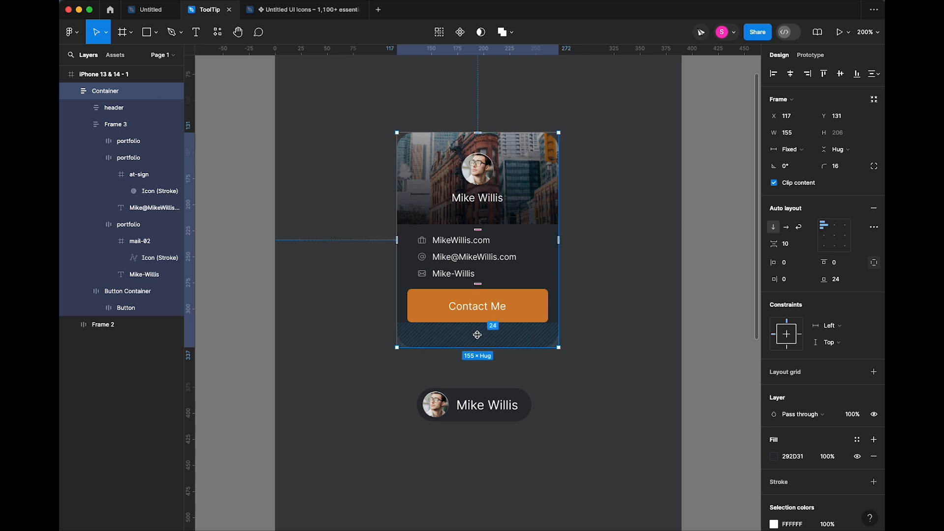
{"action": "left_click_drag", "start_coordinate": [477, 334], "coordinate": [478, 322]}
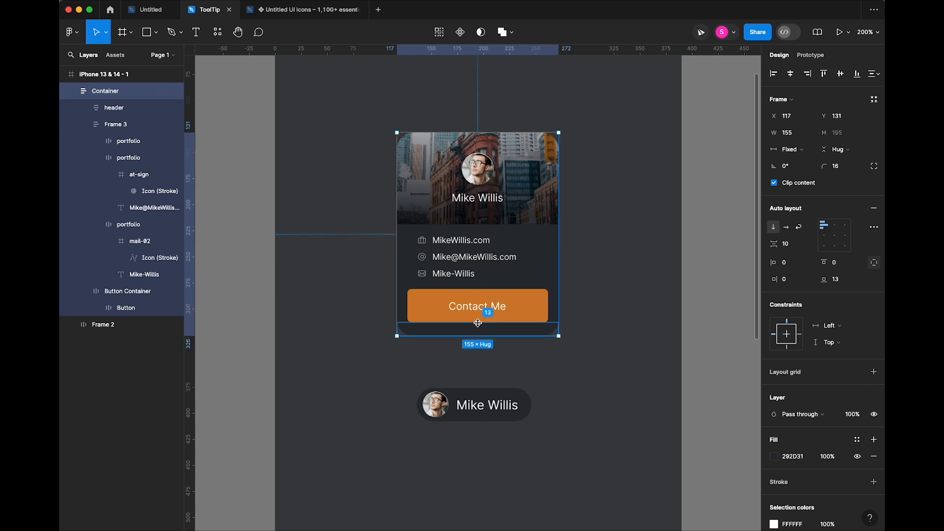
{"action": "left_click", "coordinate": [588, 311]}
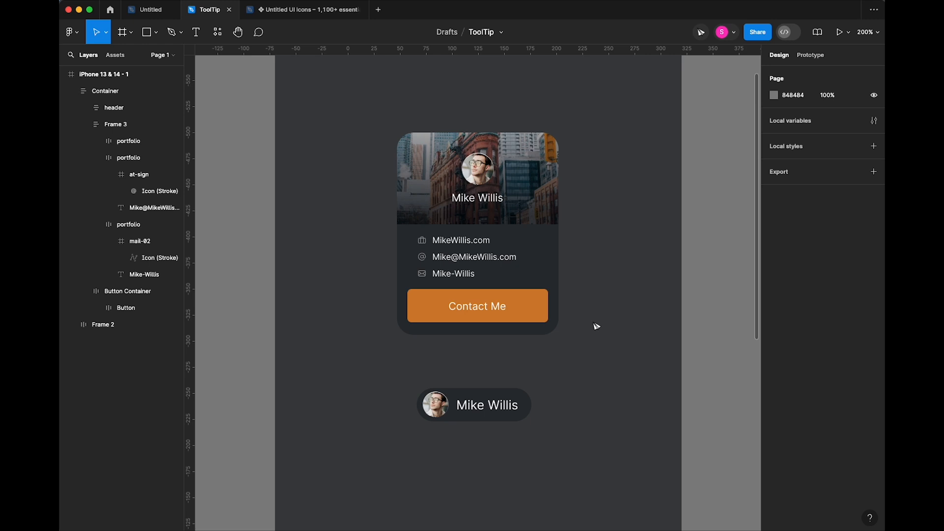
{"action": "left_click", "coordinate": [536, 305], "text": "super"}
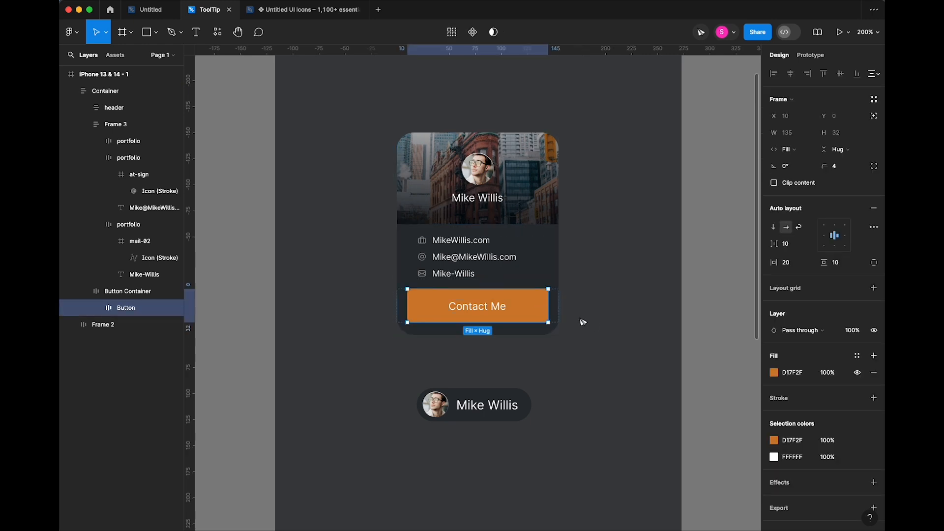
{"action": "left_click", "coordinate": [553, 228]}
{"action": "left_click_drag", "start_coordinate": [824, 167], "coordinate": [739, 168]}
{"action": "left_click", "coordinate": [681, 219]}
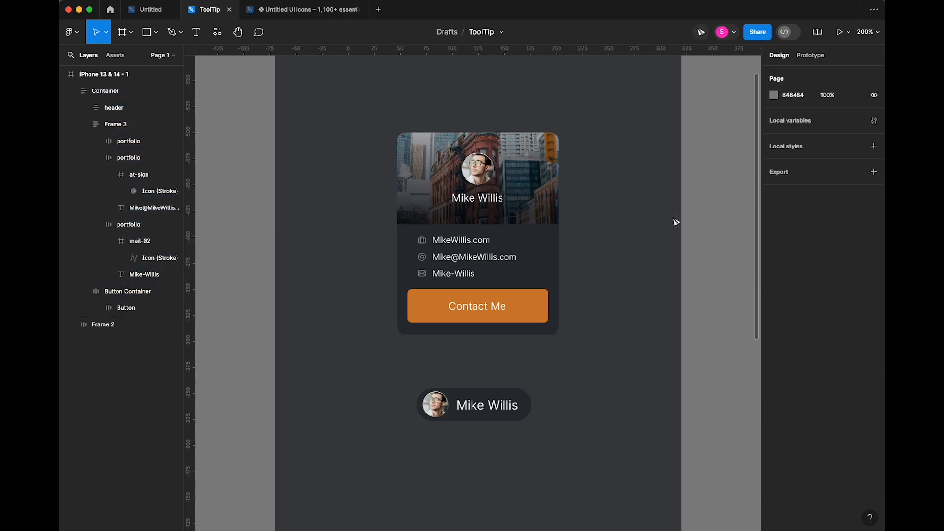
- Set the contact rows block (Frame 3) bottom padding to 10
{"action": "double_click", "coordinate": [525, 274]}
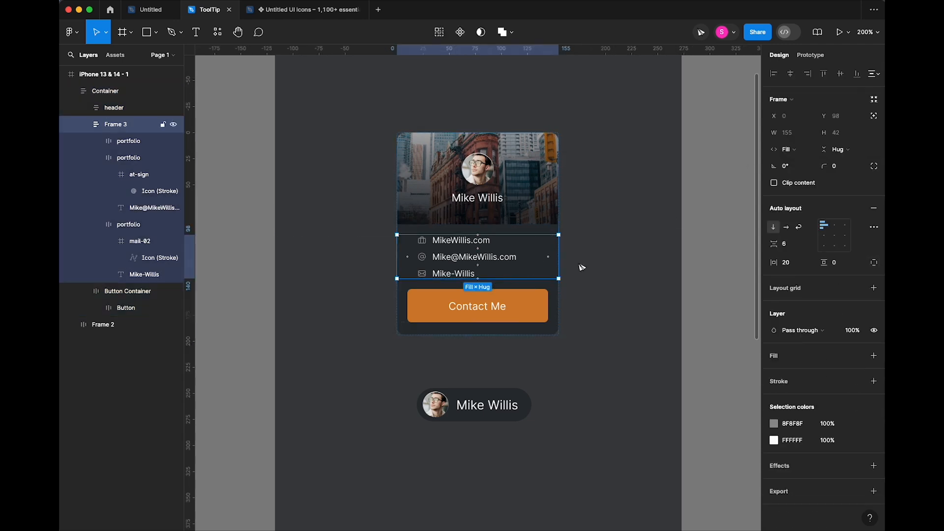
{"action": "left_click", "coordinate": [873, 262]}
{"action": "left_click", "coordinate": [831, 279]}
{"action": "type", "text": "10"}
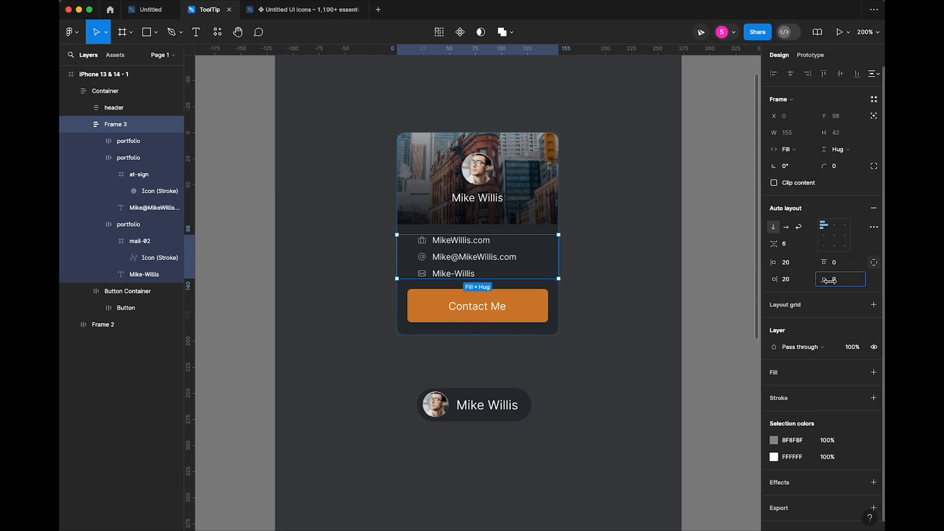
{"action": "key", "text": "Return"}
{"action": "left_click", "coordinate": [657, 265]}
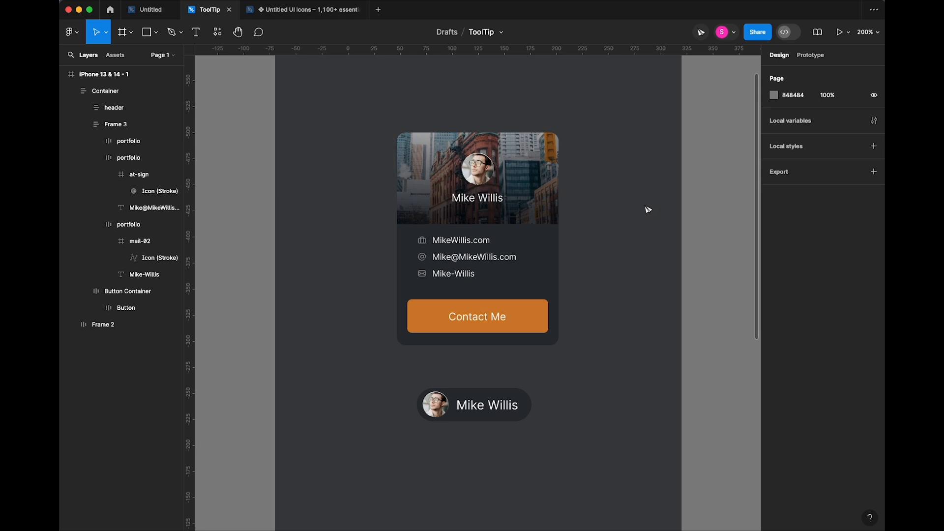
- Change the Contact Me label's font size to 8
{"action": "left_click", "coordinate": [489, 317], "text": "super"}
{"action": "left_click", "coordinate": [842, 253]}
{"action": "type", "text": "8"}
{"action": "key", "text": "Tab"}
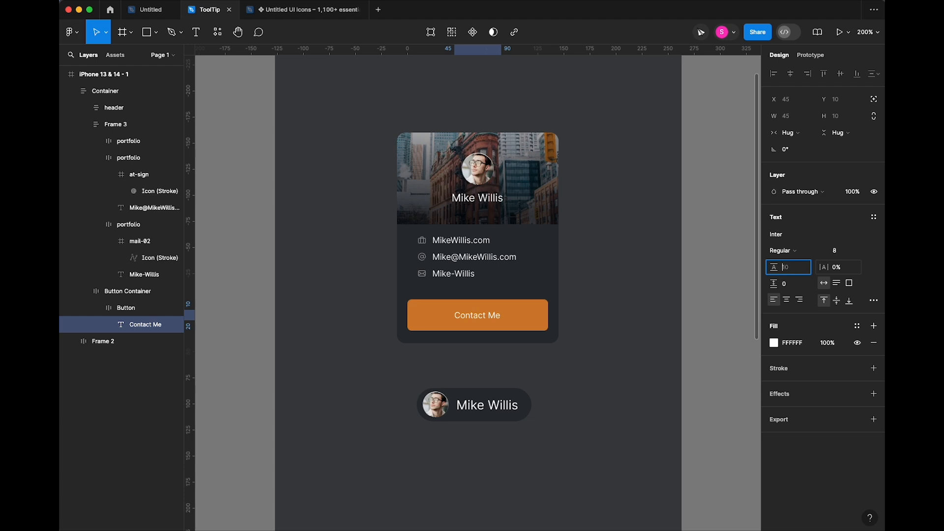
{"action": "left_click", "coordinate": [624, 315]}
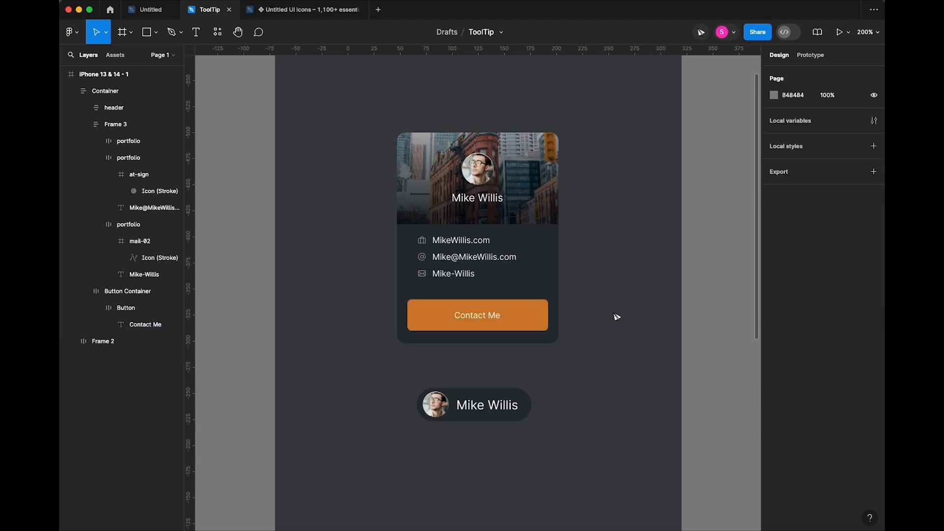
- Give the Contact Me button 8 px vertical padding and narrow the card to 142 px wide
{"action": "left_click", "coordinate": [528, 315]}
{"action": "left_click", "coordinate": [598, 318]}
{"action": "left_click", "coordinate": [541, 312]}
{"action": "left_click", "coordinate": [847, 268]}
{"action": "type", "text": "8"}
{"action": "key", "text": "Tab"}
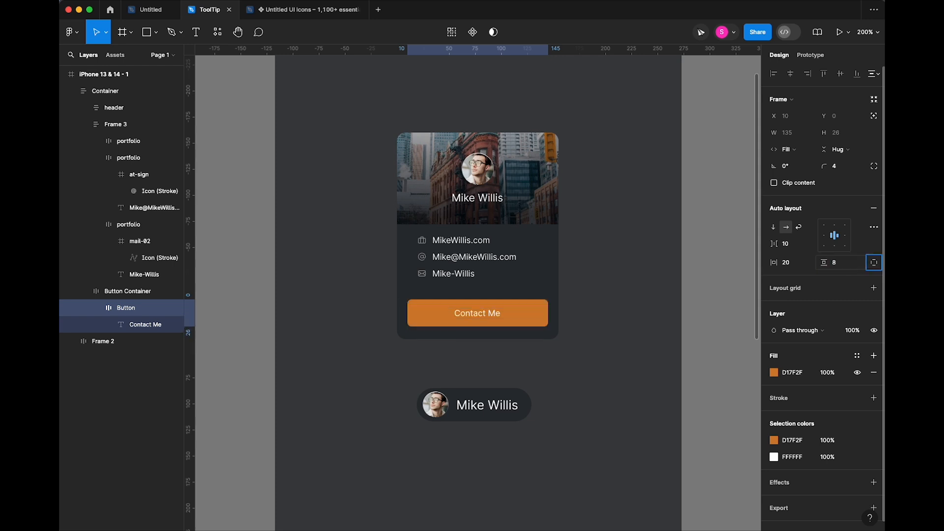
{"action": "left_click", "coordinate": [608, 316]}
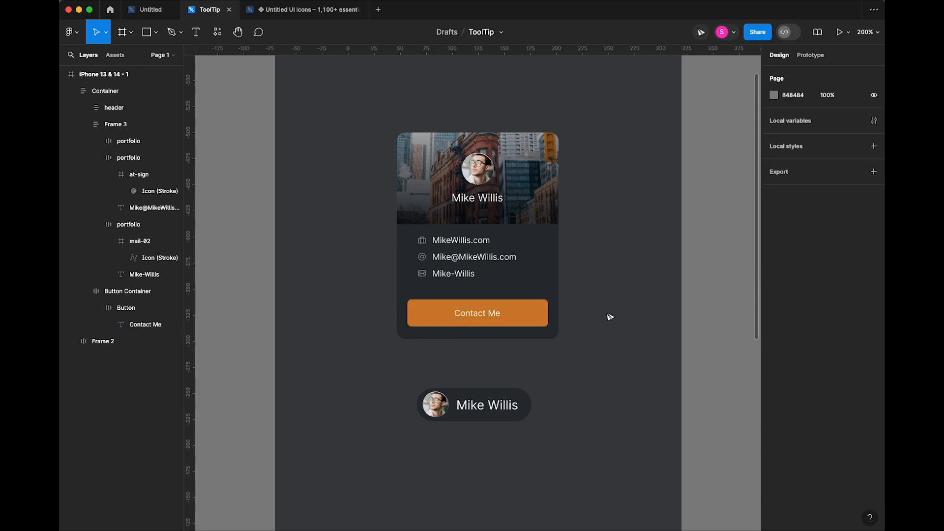
{"action": "left_click", "coordinate": [516, 257]}
{"action": "left_click_drag", "start_coordinate": [559, 248], "coordinate": [552, 251]}
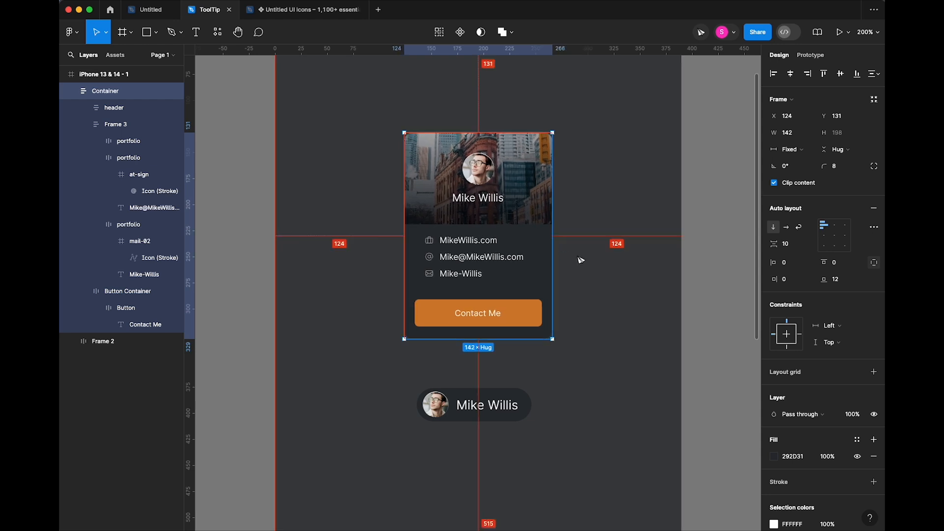
- Darken the Container card's fill to 181A1C
{"action": "left_click", "coordinate": [601, 288]}
{"action": "left_click", "coordinate": [546, 271]}
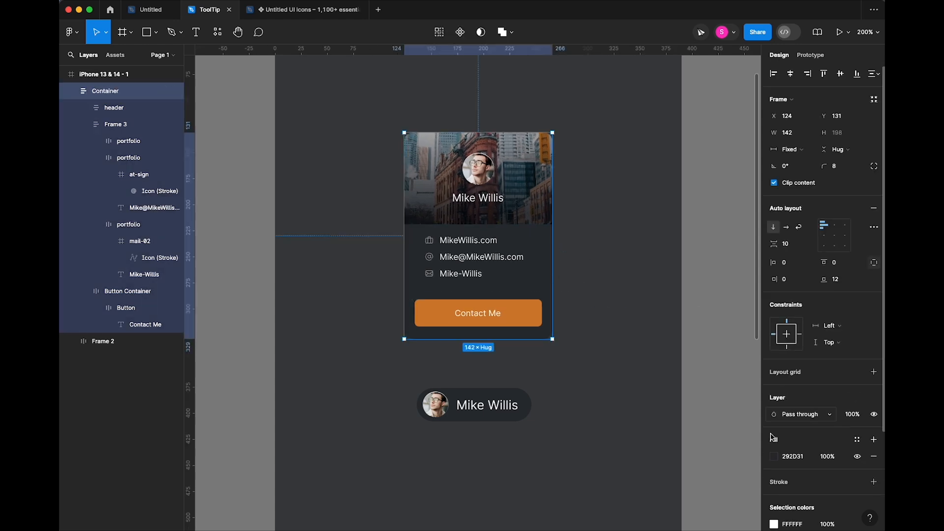
{"action": "left_click", "coordinate": [774, 456]}
{"action": "left_click_drag", "start_coordinate": [655, 366], "coordinate": [654, 379]}
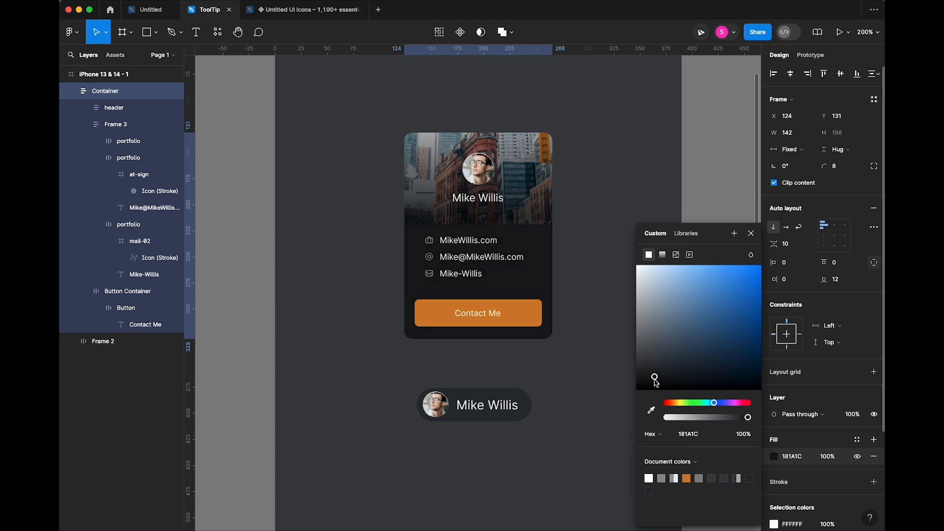
{"action": "left_click", "coordinate": [751, 233]}
{"action": "left_click", "coordinate": [616, 230]}
{"action": "left_click", "coordinate": [499, 201], "text": "super"}
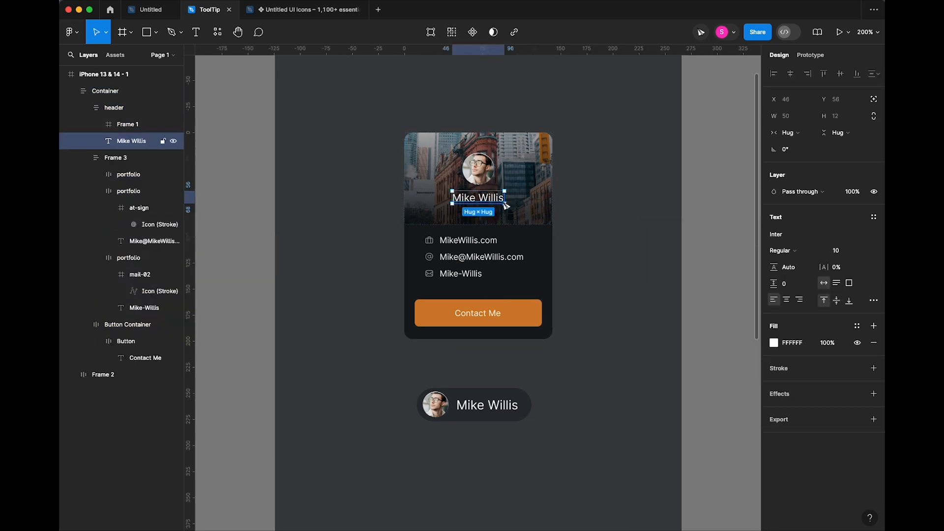
{"action": "left_click", "coordinate": [637, 227]}
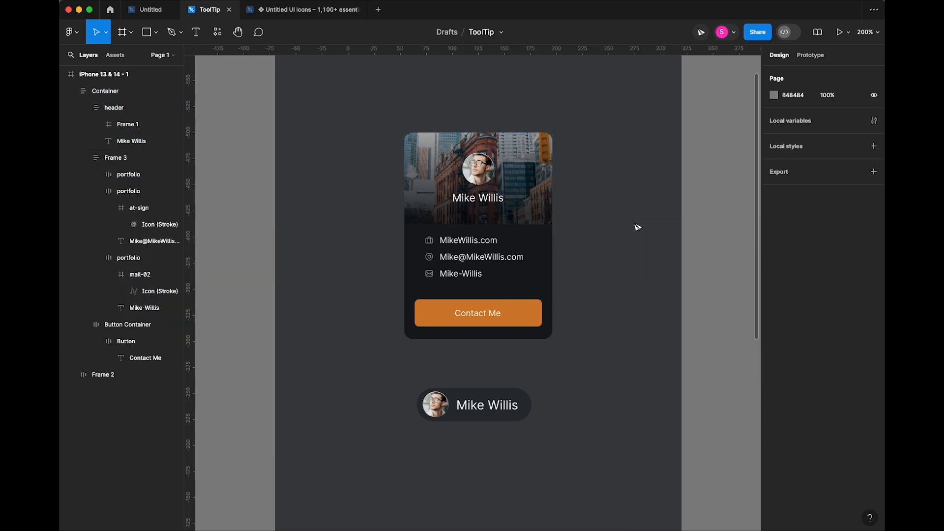
{"action": "left_click", "coordinate": [478, 198], "text": "super"}
{"action": "left_click", "coordinate": [842, 252]}
{"action": "type", "text": "12"}
{"action": "key", "text": "Tab"}
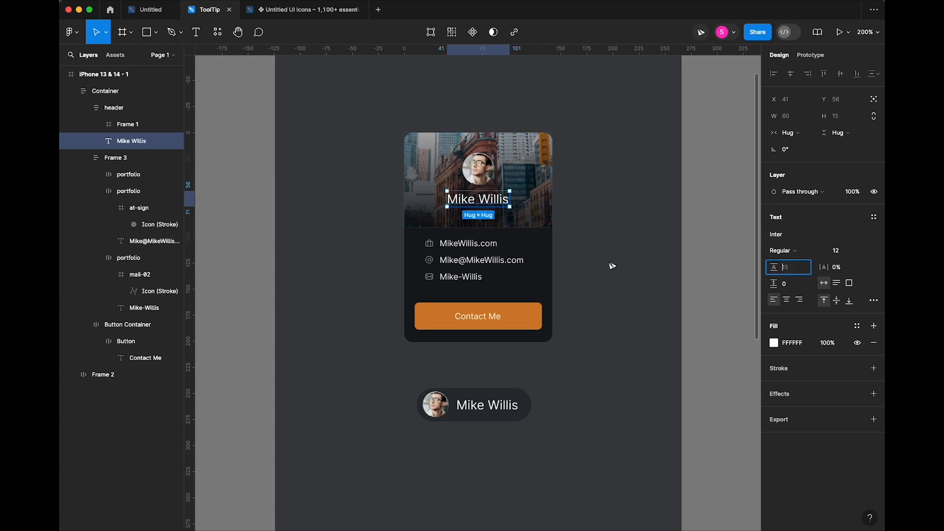
{"action": "left_click", "coordinate": [612, 265]}
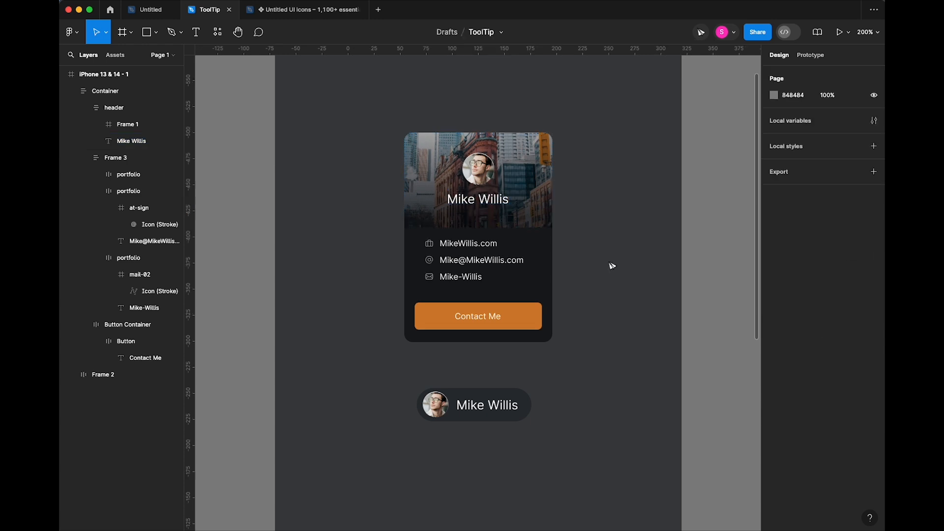
- Set the header frame's bottom padding to 16, then zoom out to the whole phone frame
{"action": "left_click", "coordinate": [549, 225], "text": "super"}
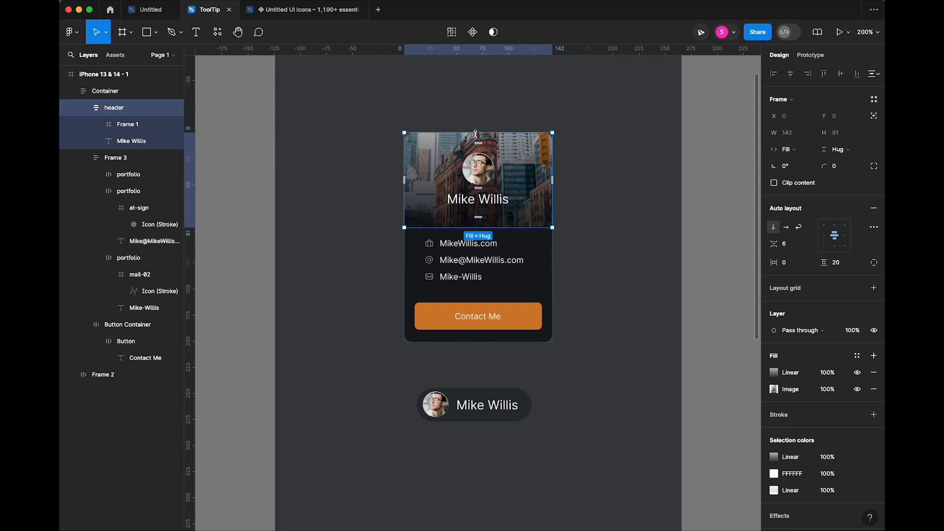
{"action": "left_click", "coordinate": [478, 216]}
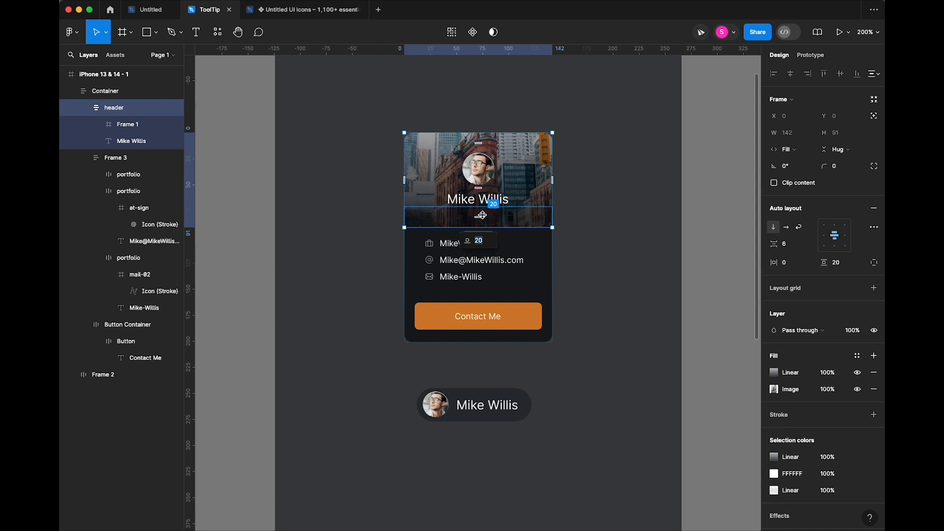
{"action": "type", "text": "16"}
{"action": "key", "text": "Return"}
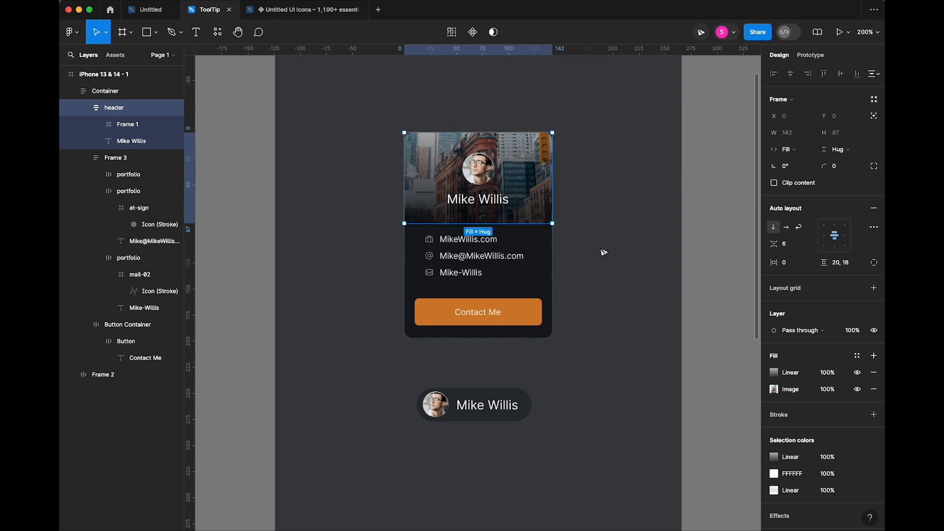
{"action": "left_click", "coordinate": [606, 279]}
{"action": "key", "text": "shift+0"}
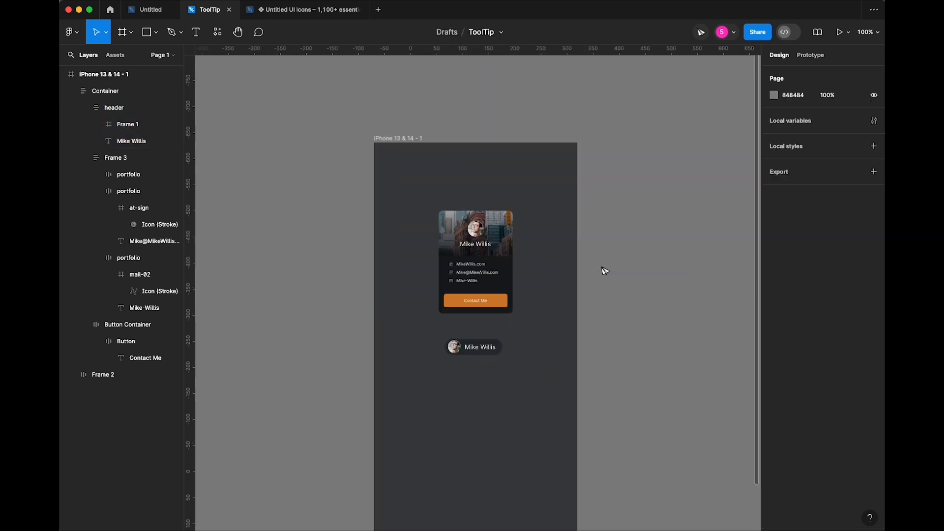
{"action": "left_click", "coordinate": [500, 226]}
{"action": "left_click_drag", "start_coordinate": [498, 228], "coordinate": [498, 238]}
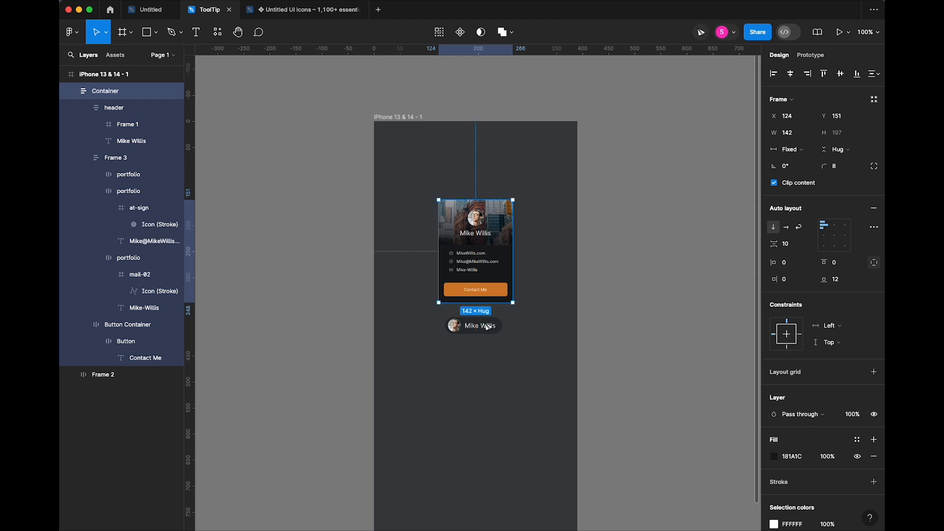
{"action": "left_click", "coordinate": [486, 326]}
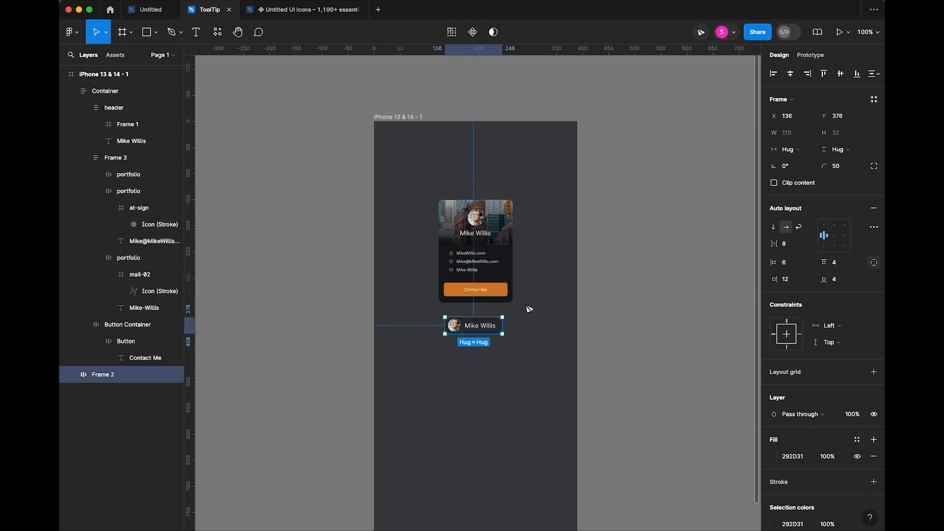
{"action": "left_click", "coordinate": [556, 260]}
{"action": "left_click_drag", "start_coordinate": [546, 185], "coordinate": [411, 365]}
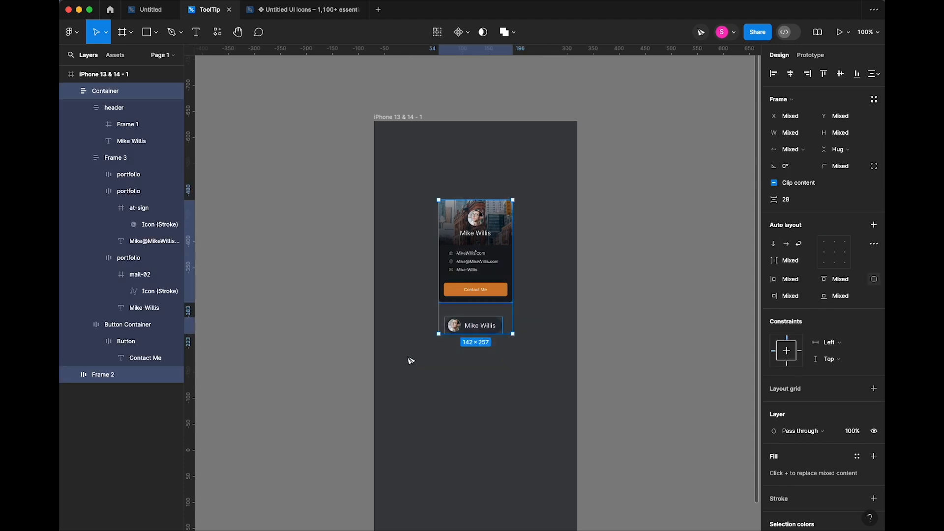
{"action": "left_click", "coordinate": [790, 74]}
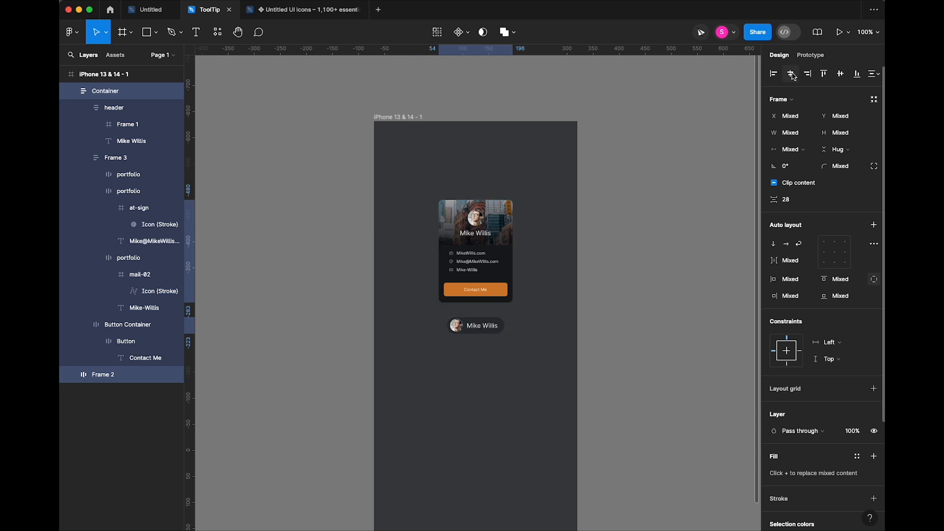
{"action": "key", "text": "super+alt+g"}
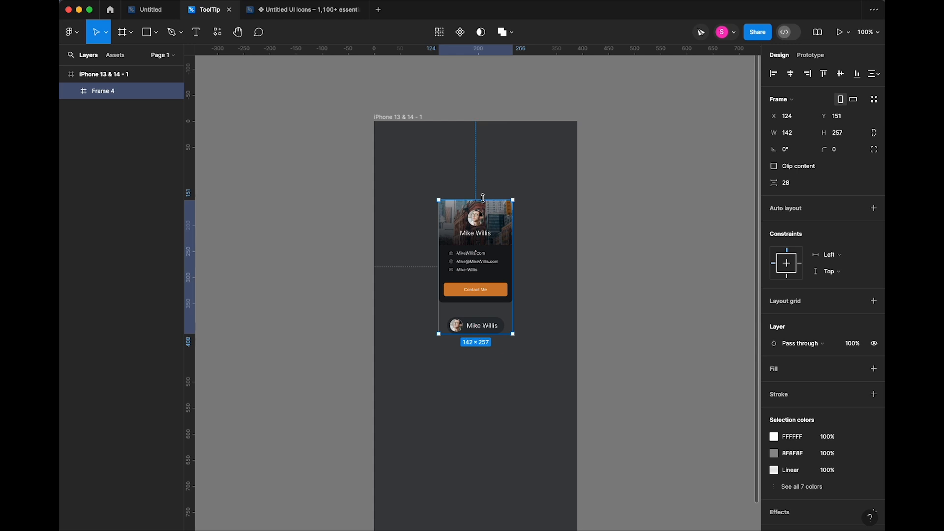
- Shrink the new Frame 4 down to the pill at 142×32, undoing an accidental move
{"action": "left_click_drag", "start_coordinate": [483, 198], "coordinate": [481, 317]}
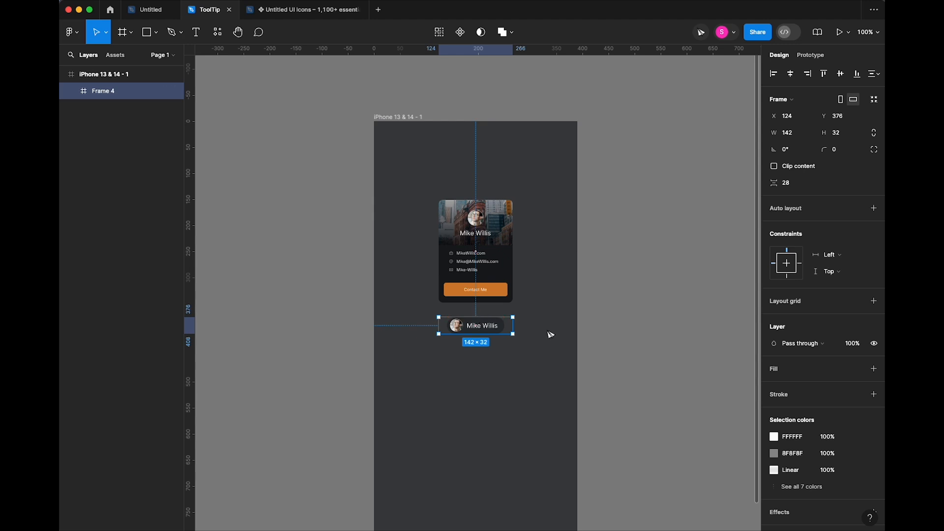
{"action": "left_click", "coordinate": [549, 330]}
{"action": "left_click", "coordinate": [492, 294]}
{"action": "left_click", "coordinate": [509, 328]}
{"action": "mouse_move", "coordinate": [511, 329]}
{"action": "left_mouse_down"}
{"action": "mouse_move", "coordinate": [484, 327]}
{"action": "mouse_move", "coordinate": [499, 329]}
{"action": "mouse_move", "coordinate": [495, 321]}
{"action": "left_mouse_up"}
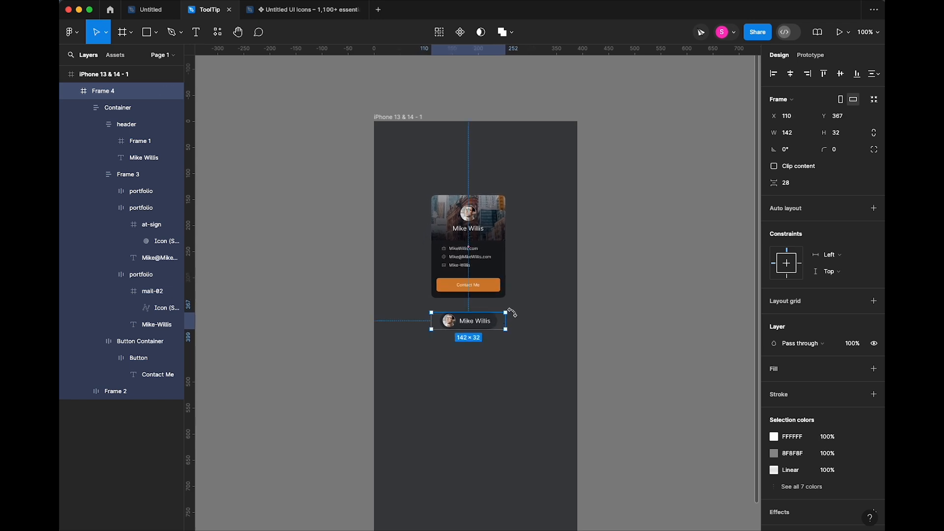
{"action": "key", "text": "ctrl+z"}
{"action": "left_click", "coordinate": [537, 329]}
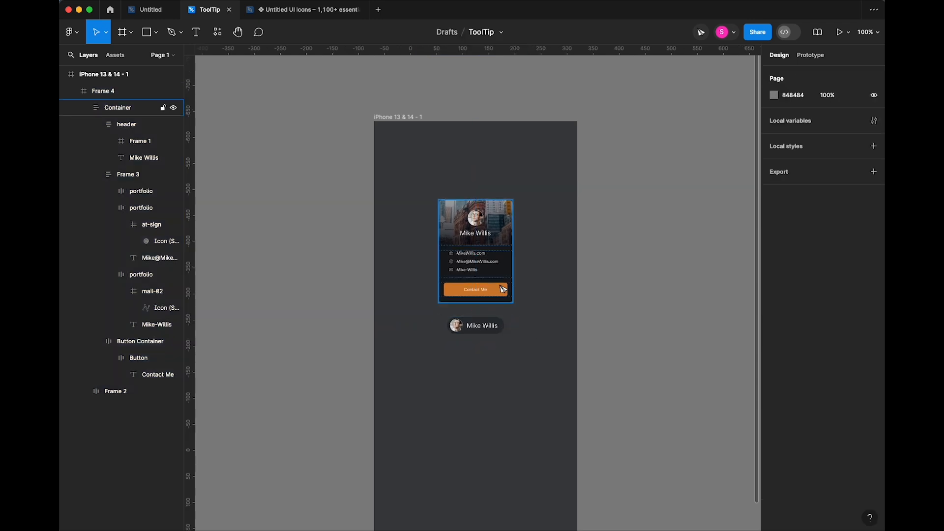
{"action": "left_click", "coordinate": [507, 331]}
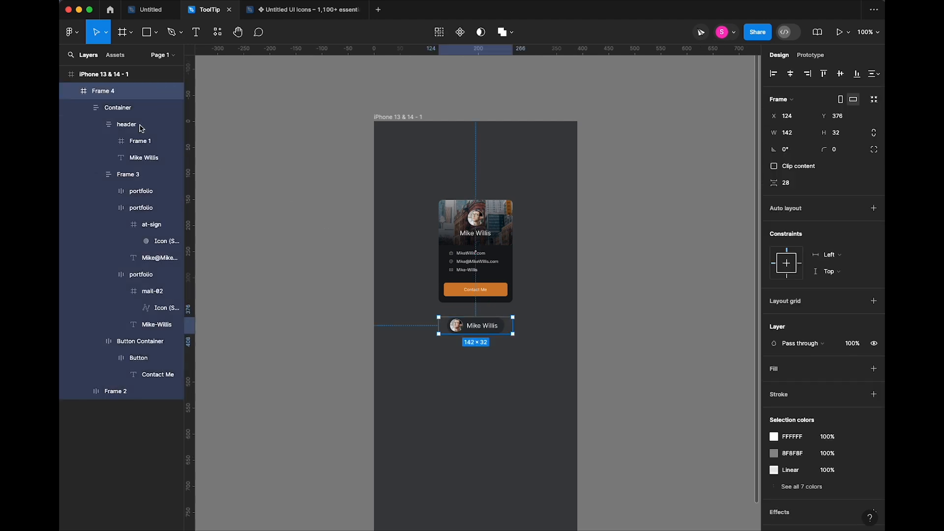
- Rename the tooltip frame Frame 4 to 'Default' in the Layers panel
{"action": "left_click", "coordinate": [75, 91]}
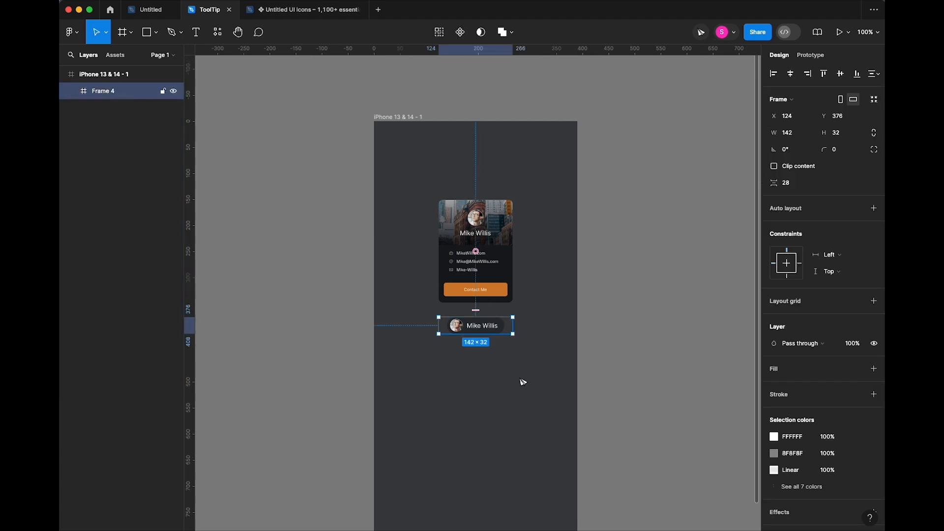
{"action": "double_click", "coordinate": [105, 92]}
{"action": "type", "text": "d"}
{"action": "key", "text": "BackSpace"}
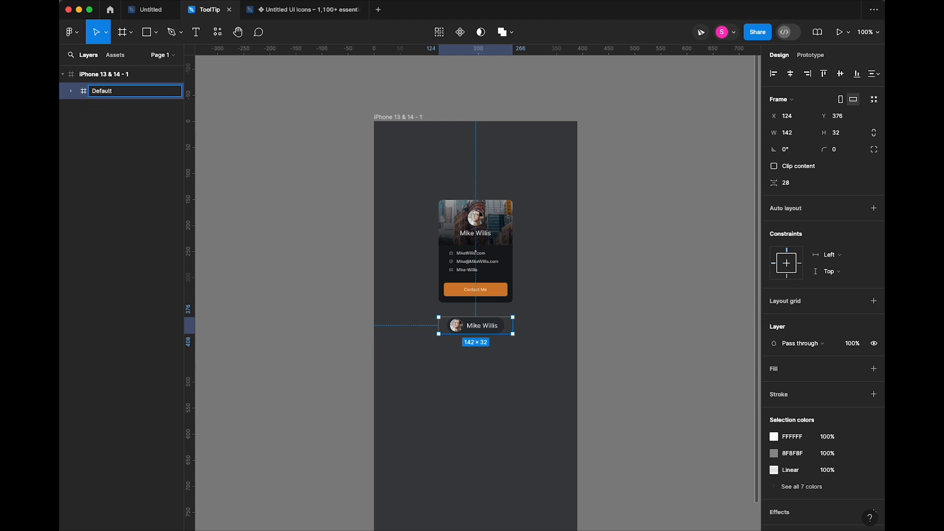
{"action": "left_click", "coordinate": [180, 131]}
{"action": "scroll", "coordinate": [494, 302], "scroll_direction": "down", "scroll_amount": 2}
{"action": "left_click", "coordinate": [484, 291]}
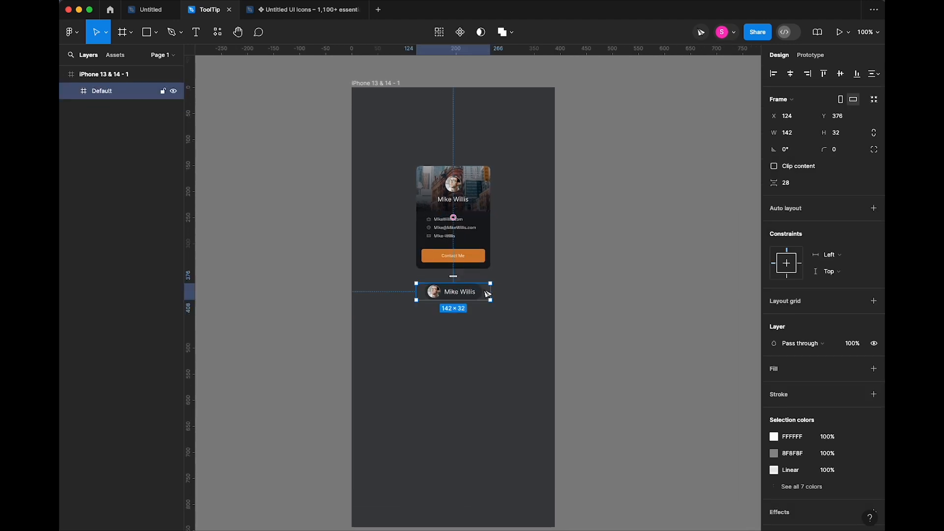
- Duplicate the Default tooltip below the original and name the copy 'Hover'
{"action": "left_click_drag", "start_coordinate": [487, 294], "coordinate": [488, 460]}
{"action": "scroll", "coordinate": [509, 423], "scroll_direction": "down", "scroll_amount": 2}
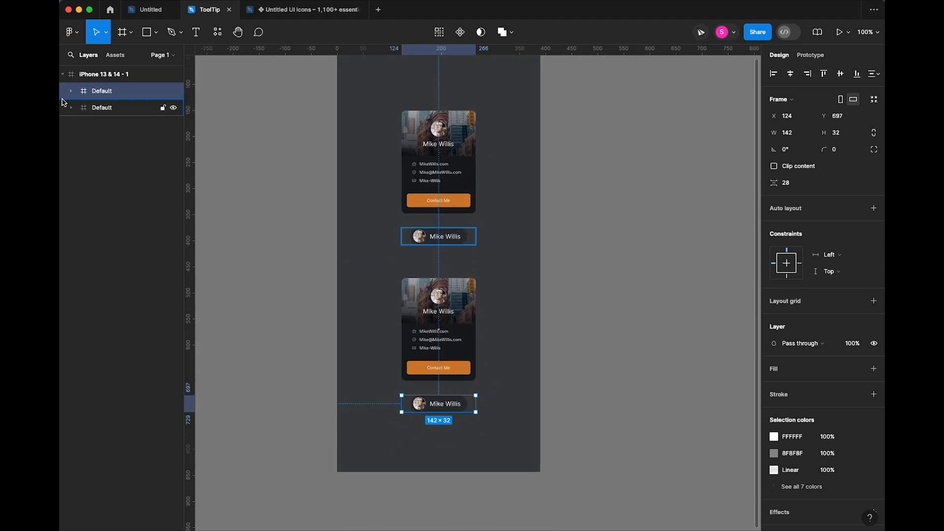
{"action": "double_click", "coordinate": [110, 93]}
{"action": "type", "text": "Hover"}
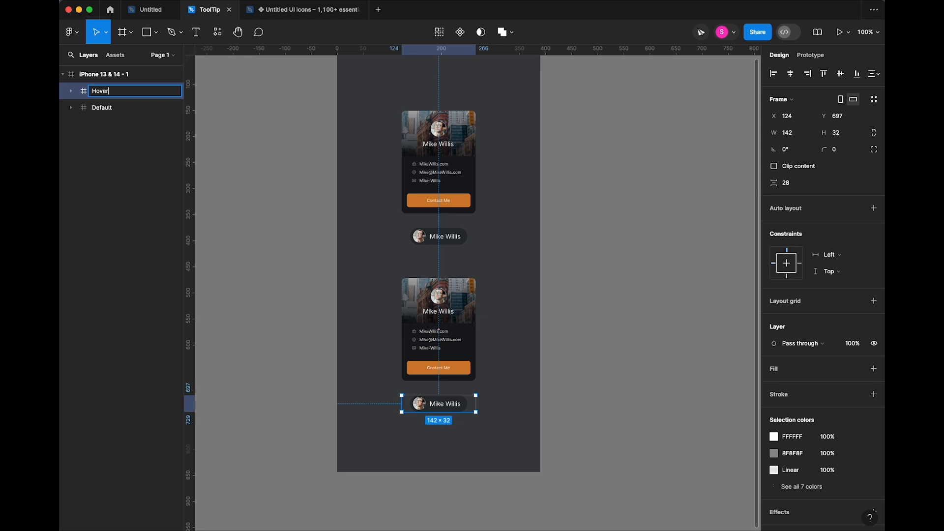
{"action": "key", "text": "Return"}
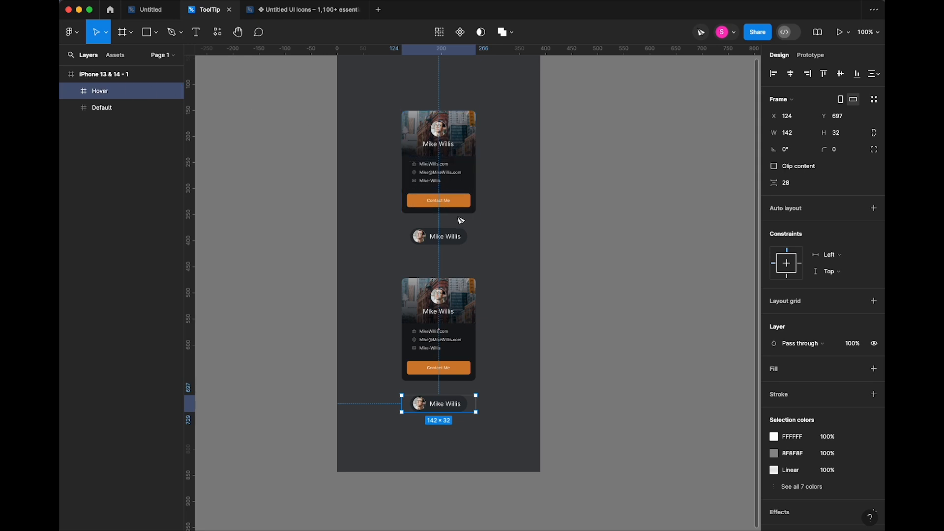
{"action": "left_click", "coordinate": [474, 240]}
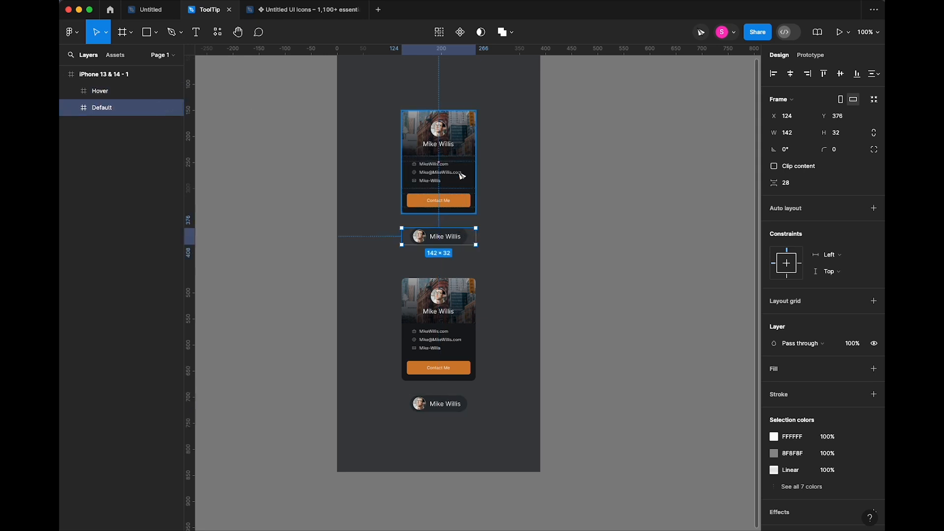
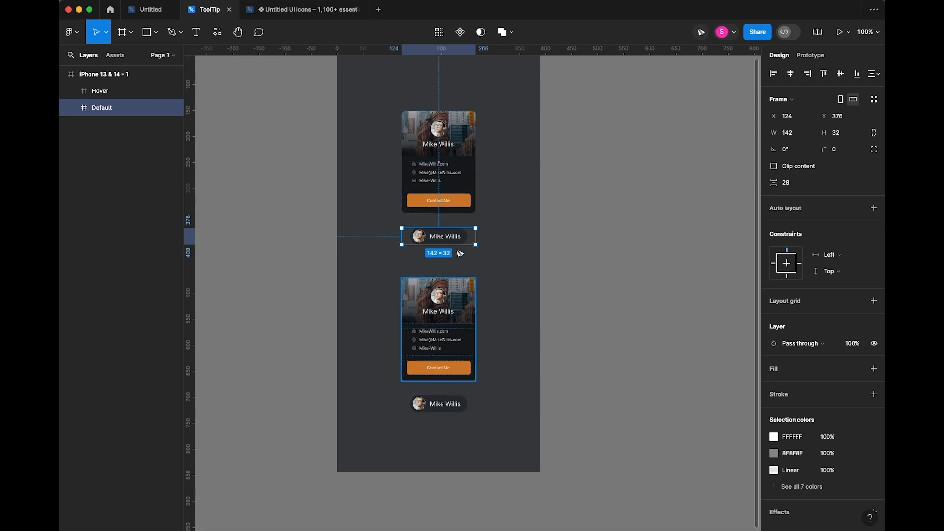
- Proportionally shrink the Default frame's profile card and move it down onto the name pill
{"action": "left_click", "coordinate": [463, 170]}
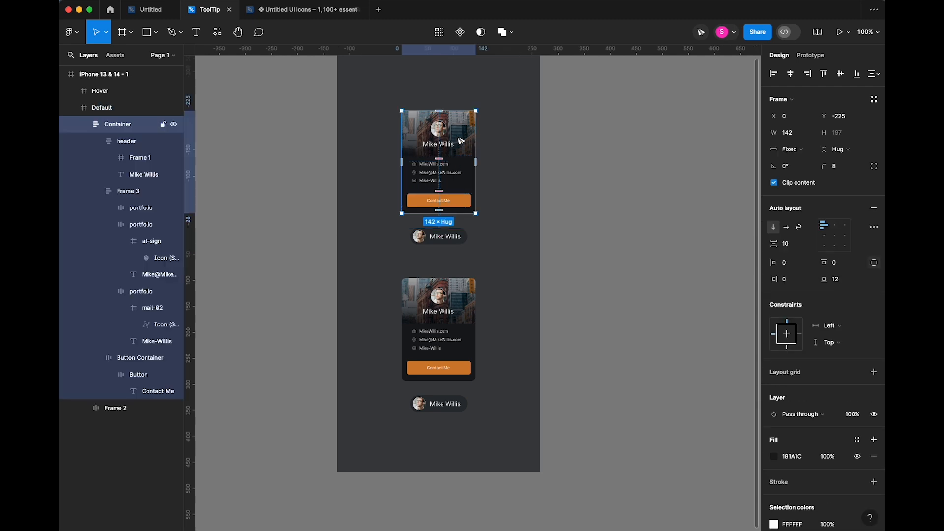
{"action": "key", "text": "k"}
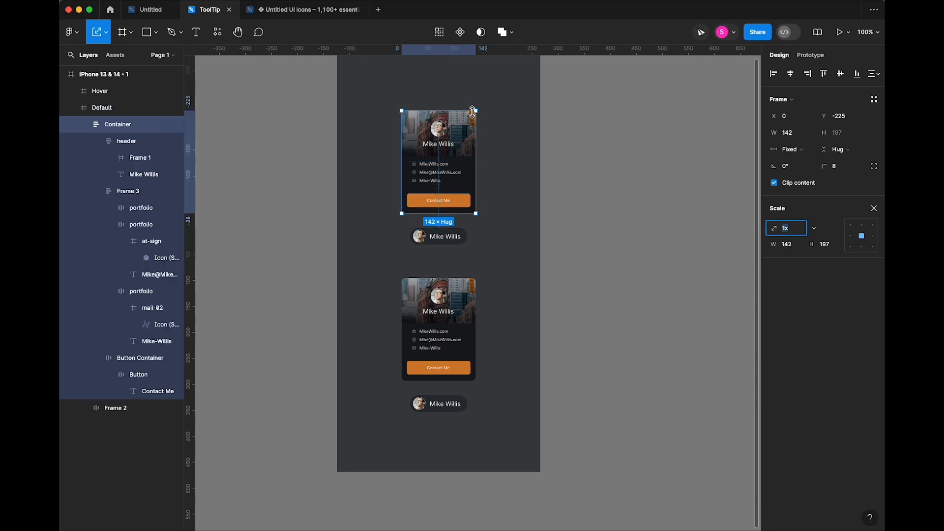
{"action": "left_click_drag", "start_coordinate": [478, 108], "coordinate": [445, 222]}
{"action": "left_click", "coordinate": [506, 227]}
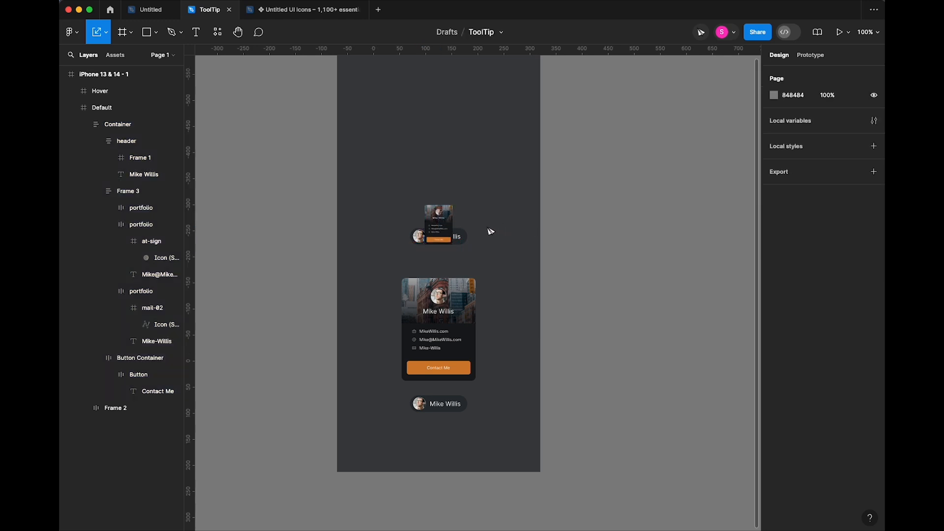
{"action": "scroll", "coordinate": [487, 212], "scroll_direction": "up", "scroll_amount": 5}
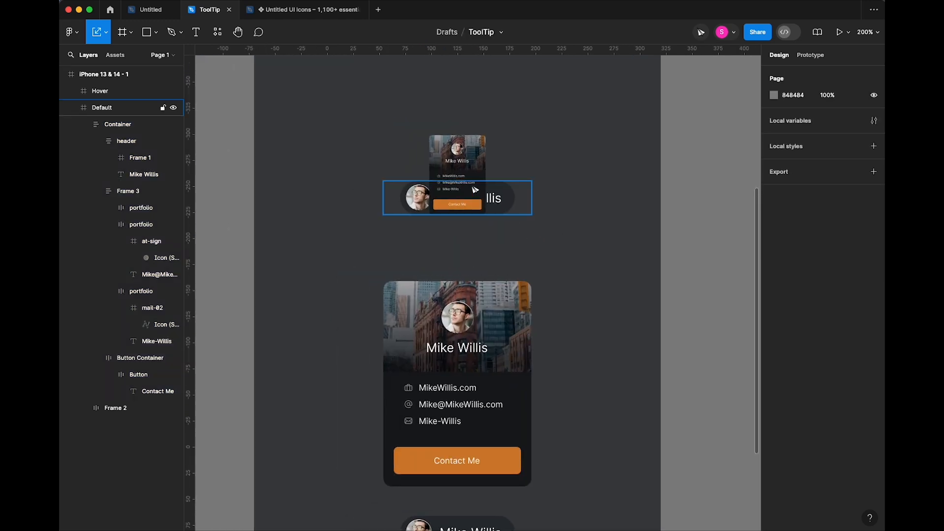
- Move the Frame 2 pill layer above the card Container in the Layers panel
{"action": "left_click", "coordinate": [528, 204]}
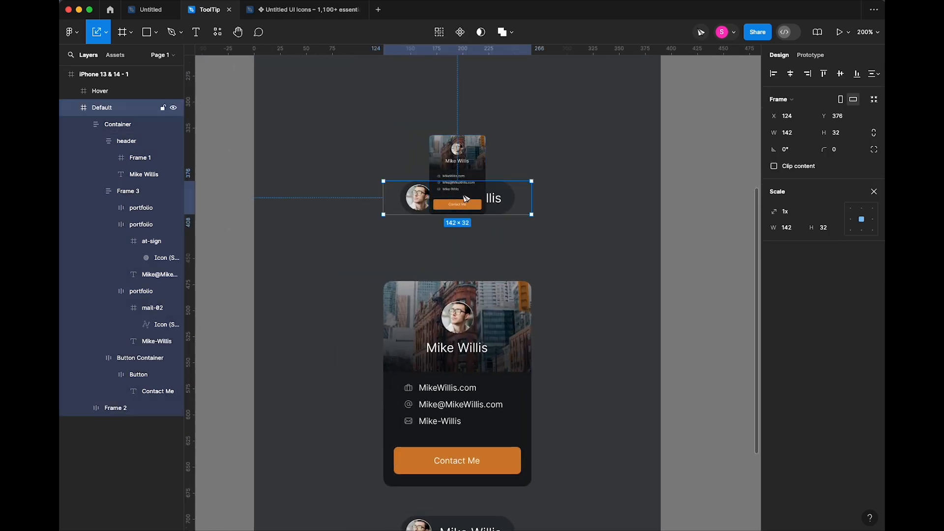
{"action": "left_click", "coordinate": [83, 124]}
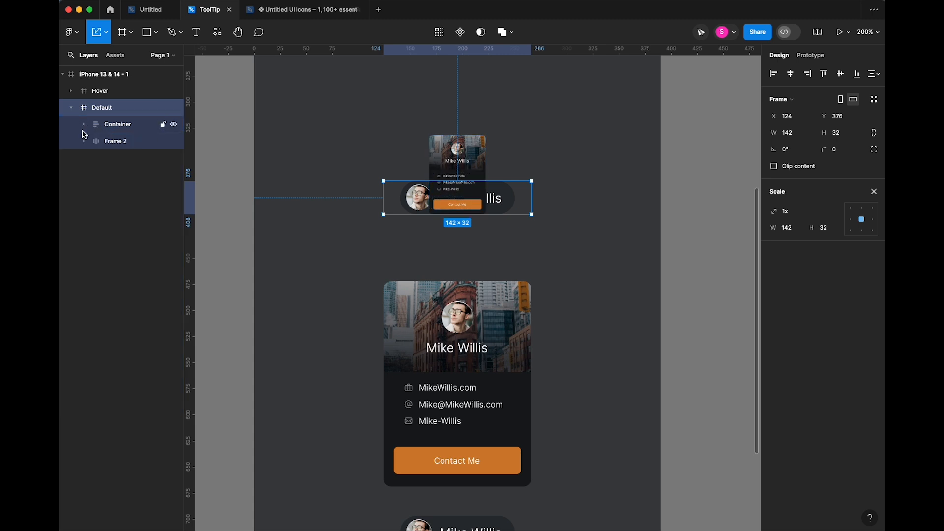
{"action": "left_click", "coordinate": [108, 143]}
{"action": "left_click_drag", "start_coordinate": [116, 144], "coordinate": [113, 118]}
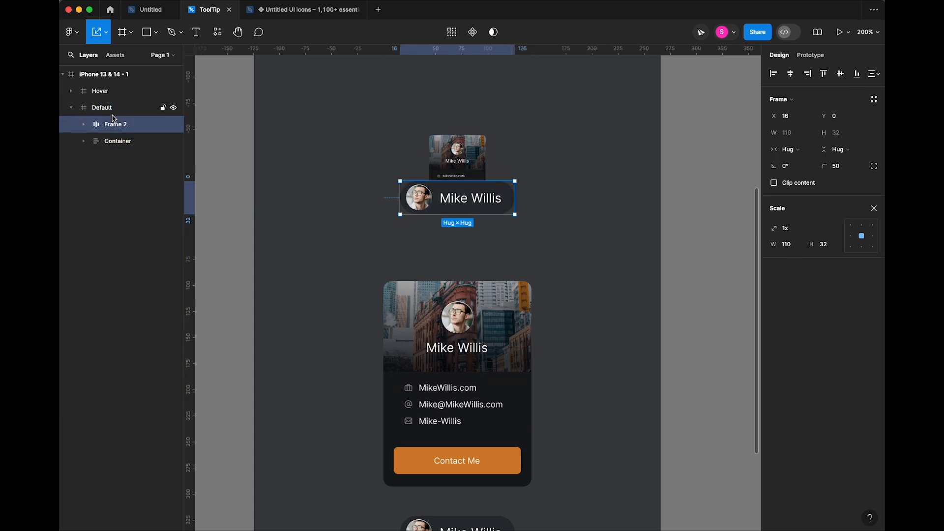
- In the Hover frame, move the Frame 2 pill layer above its Container
{"action": "left_click", "coordinate": [96, 91]}
{"action": "left_click", "coordinate": [72, 91]}
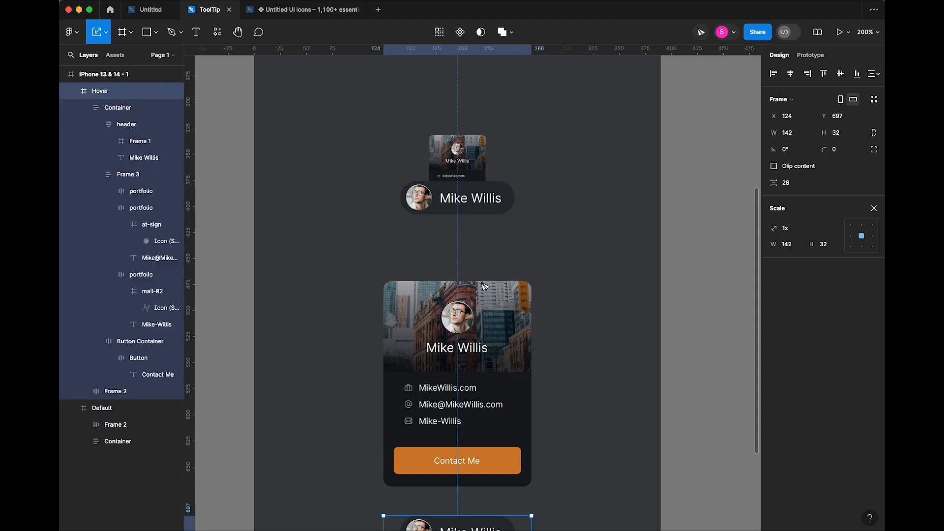
{"action": "left_click", "coordinate": [86, 111]}
{"action": "left_click", "coordinate": [83, 107]}
{"action": "left_click_drag", "start_coordinate": [91, 129], "coordinate": [123, 106]}
{"action": "left_click", "coordinate": [352, 179]}
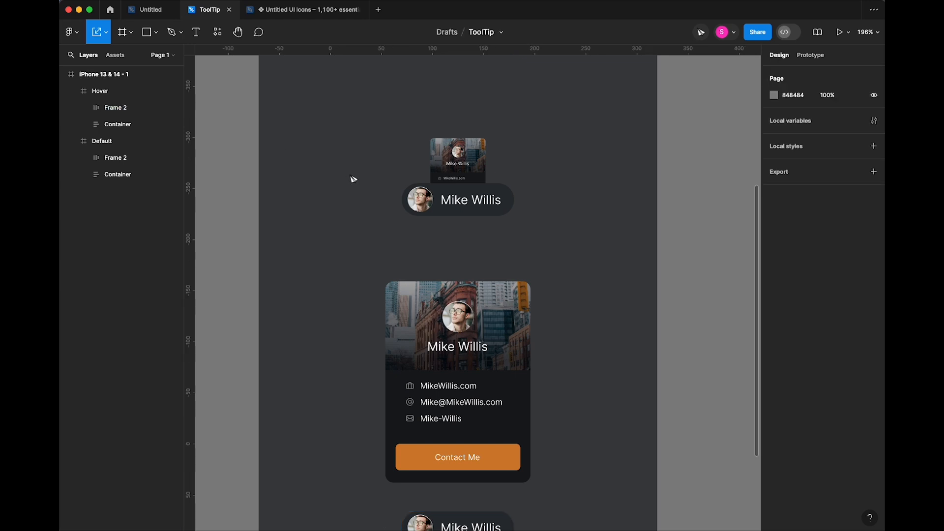
{"action": "scroll", "coordinate": [358, 261], "scroll_direction": "down", "scroll_amount": 2}
{"action": "scroll", "coordinate": [358, 261], "scroll_direction": "right", "scroll_amount": 2}
{"action": "left_click", "coordinate": [490, 177]}
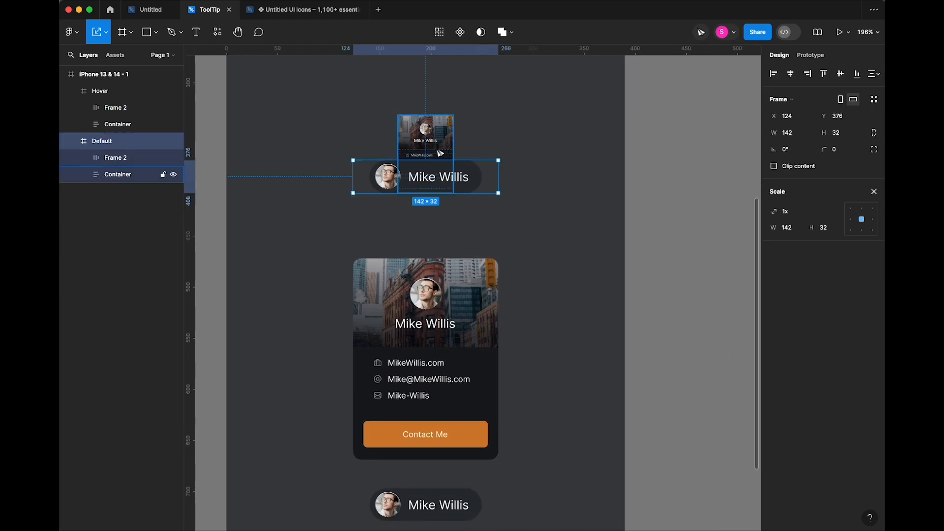
{"action": "left_click", "coordinate": [773, 167]}
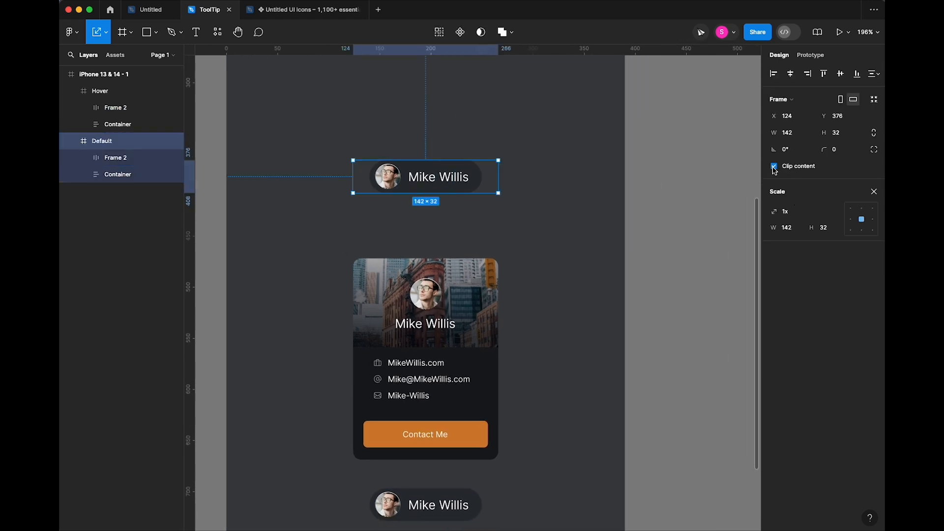
{"action": "left_click", "coordinate": [476, 238]}
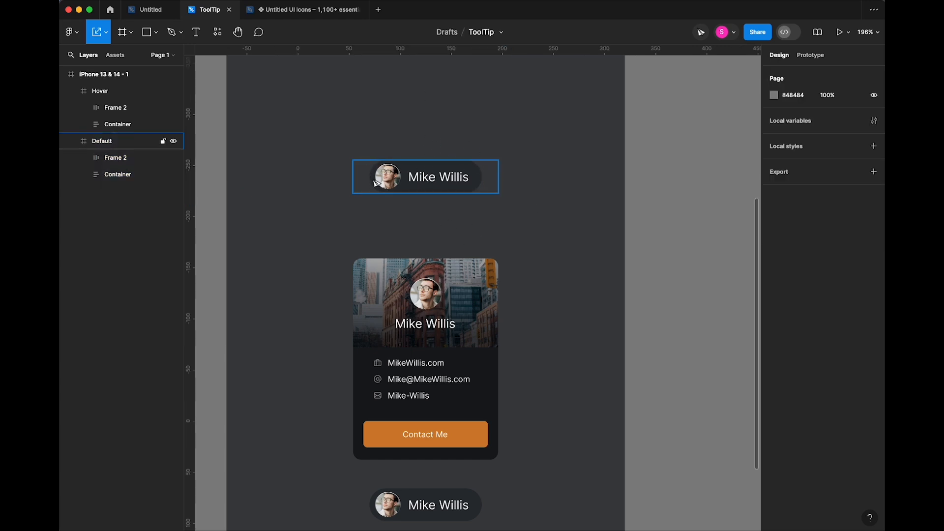
{"action": "left_click", "coordinate": [488, 182]}
{"action": "left_click", "coordinate": [543, 225]}
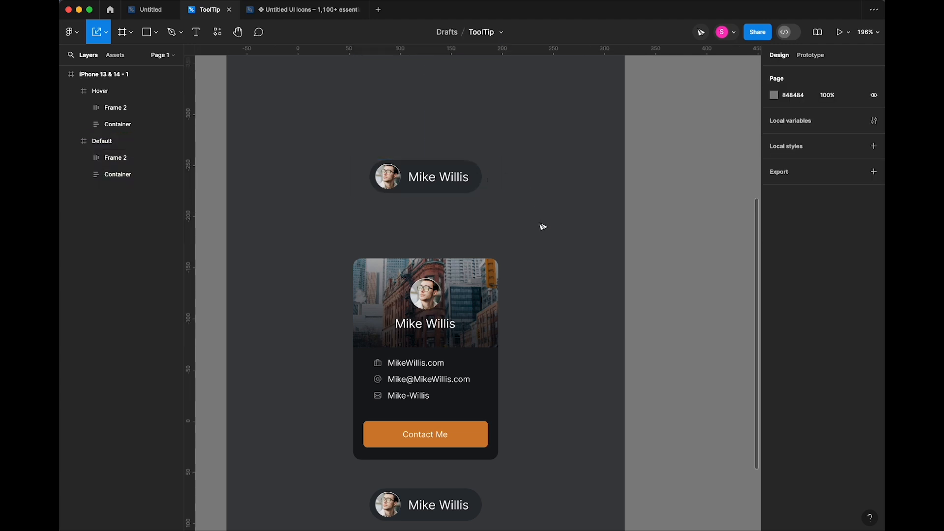
{"action": "scroll", "coordinate": [531, 236], "scroll_direction": "down", "scroll_amount": 3}
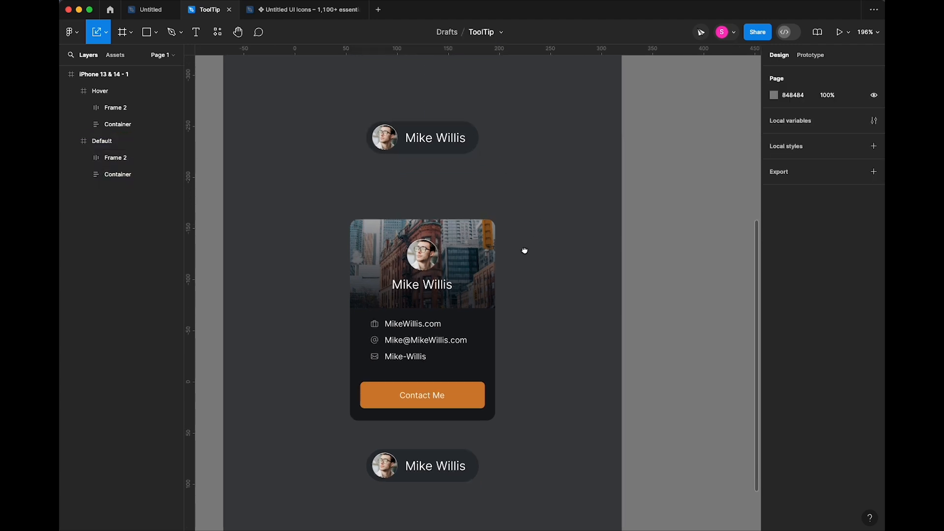
{"action": "left_click", "coordinate": [487, 447]}
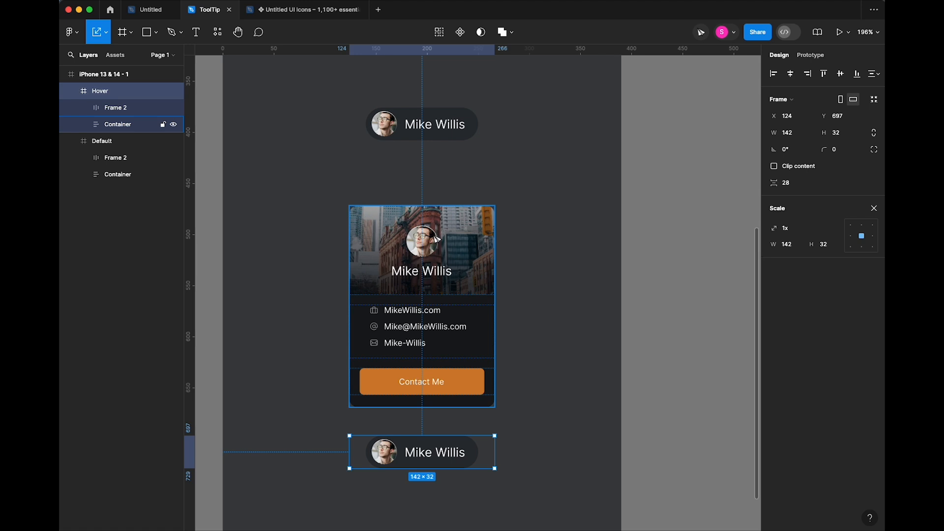
{"action": "key", "text": "shift+0"}
- Combine the Hover and Default frames into the component set Component 1
{"action": "left_click", "coordinate": [525, 220]}
{"action": "left_click_drag", "start_coordinate": [513, 136], "coordinate": [387, 430]}
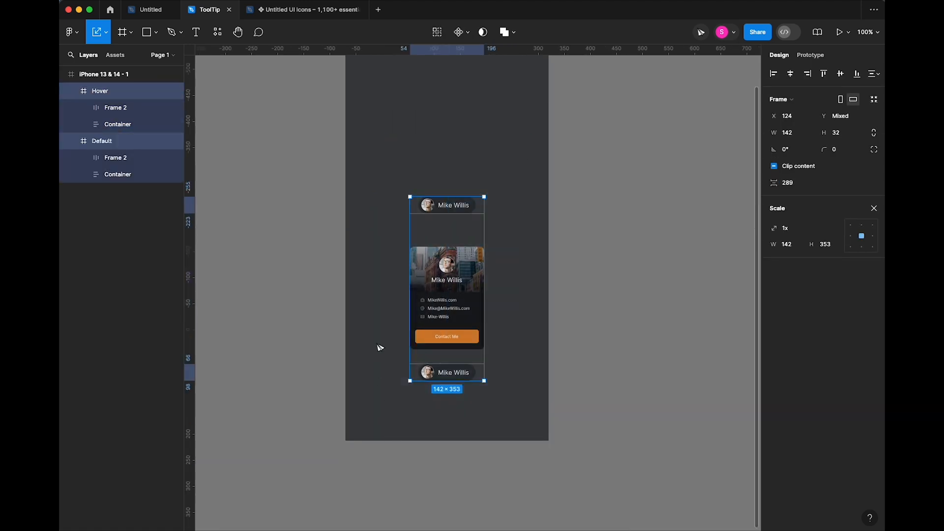
{"action": "left_click", "coordinate": [468, 33]}
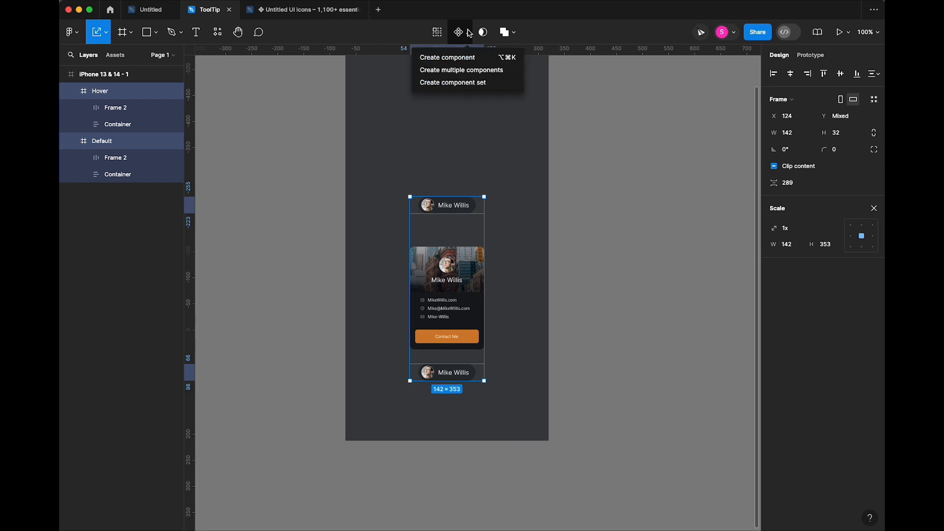
{"action": "left_click", "coordinate": [454, 84]}
{"action": "left_click", "coordinate": [443, 212]}
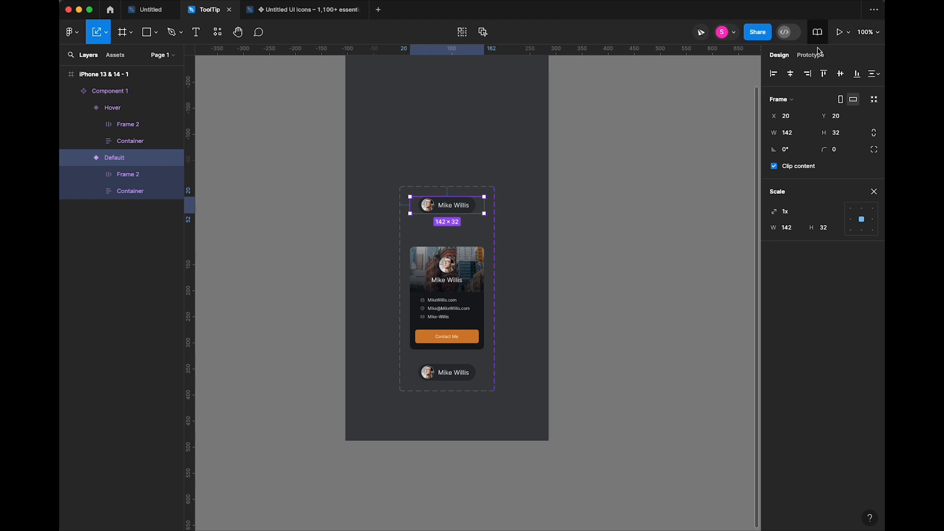
- In prototype mode, connect the Default variant to the Hover variant
{"action": "key", "text": "shift+e"}
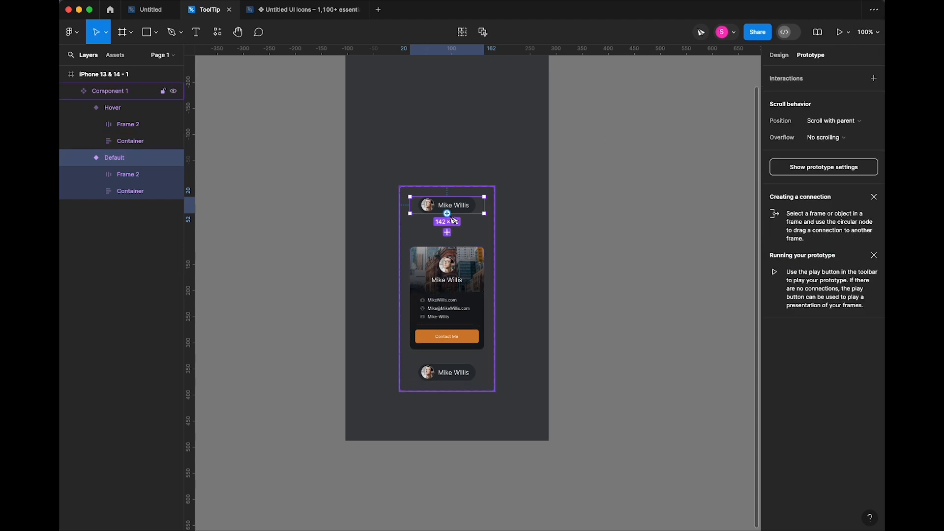
{"action": "left_click_drag", "start_coordinate": [448, 244], "coordinate": [441, 374]}
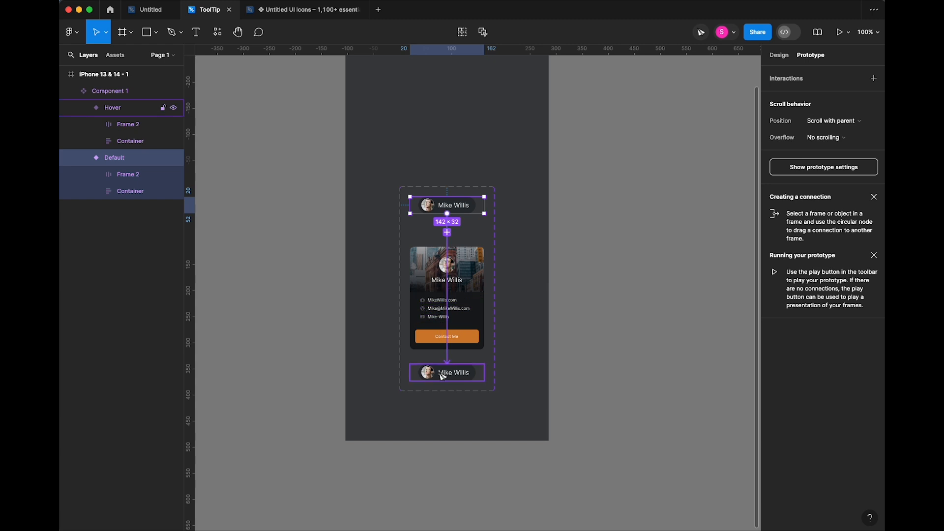
{"action": "left_click_drag", "start_coordinate": [442, 375], "coordinate": [443, 375]}
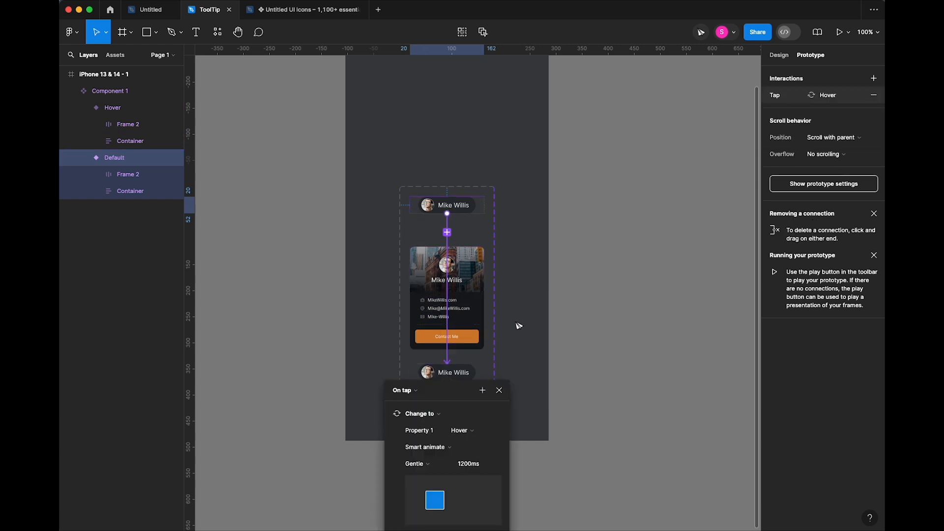
{"action": "scroll", "coordinate": [518, 326], "scroll_direction": "down", "scroll_amount": 1}
{"action": "left_click_drag", "start_coordinate": [530, 361], "coordinate": [539, 222]}
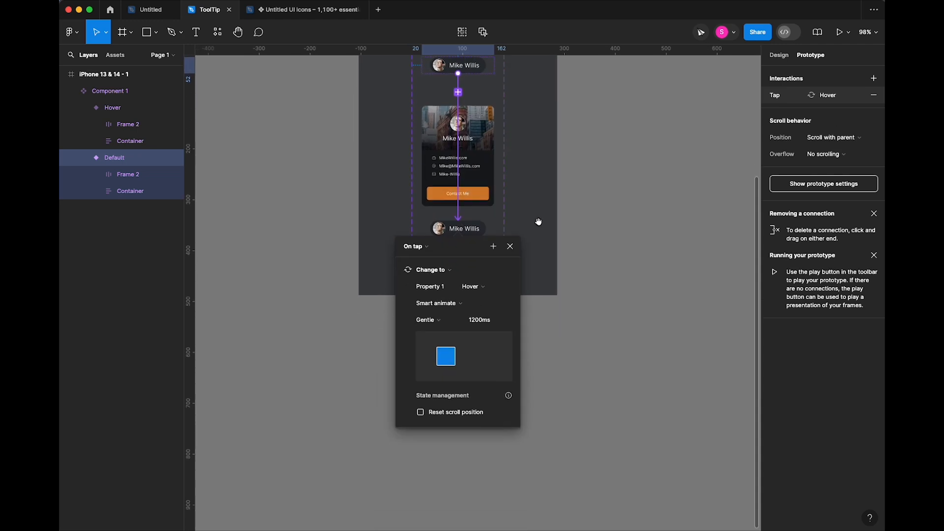
- Set the interaction to While hovering, Smart animate, Gentle easing, 1200ms
{"action": "left_click", "coordinate": [413, 246]}
{"action": "left_click", "coordinate": [423, 271]}
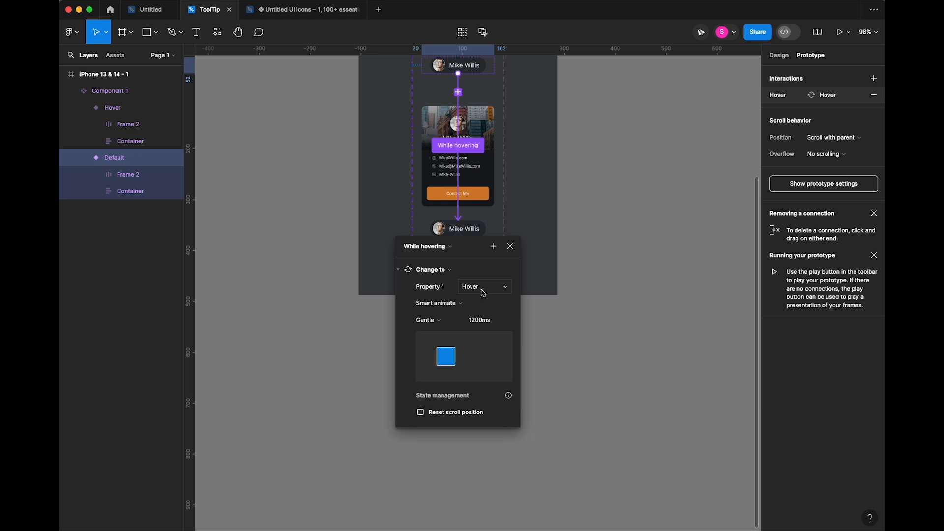
{"action": "left_click", "coordinate": [428, 308]}
{"action": "left_click", "coordinate": [444, 305]}
{"action": "left_click", "coordinate": [429, 320]}
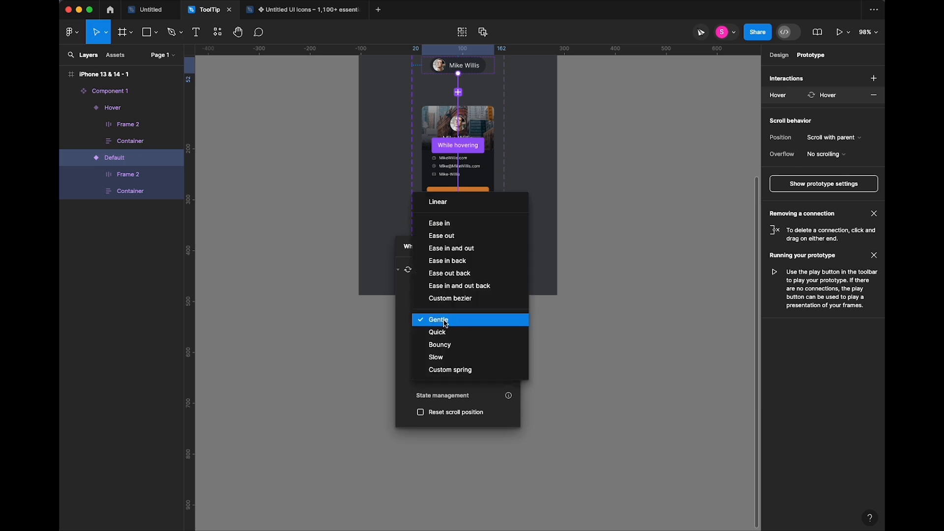
{"action": "left_click", "coordinate": [441, 320]}
{"action": "left_click", "coordinate": [485, 320]}
{"action": "type", "text": "1200"}
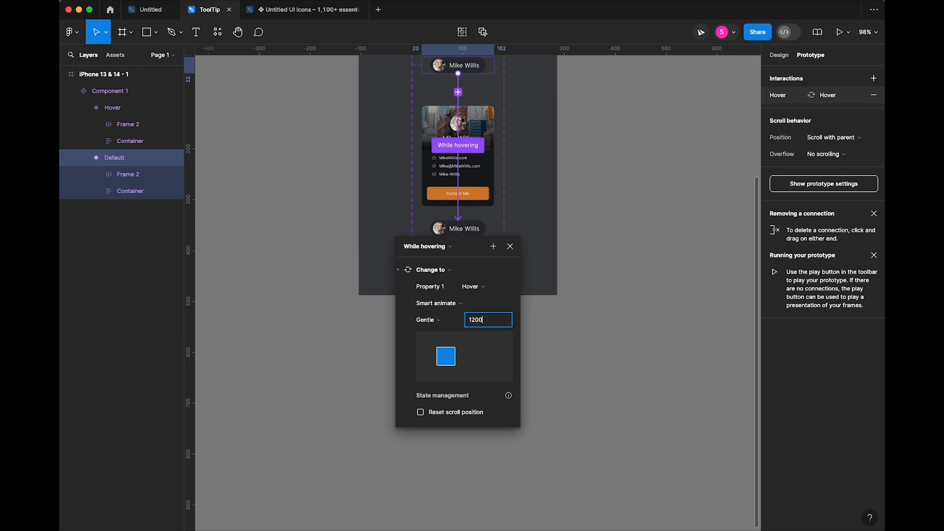
{"action": "key", "text": "Return"}
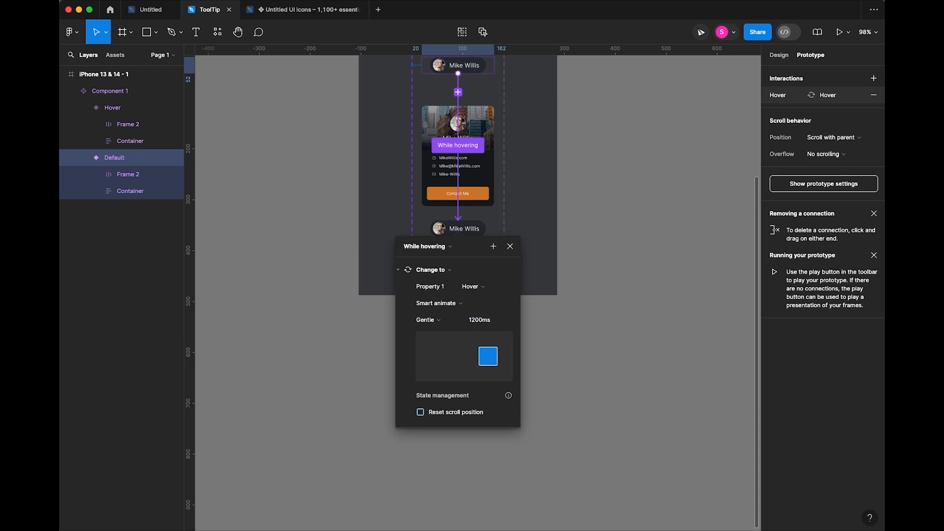
{"action": "left_click", "coordinate": [583, 310]}
- Move Component 1 out of the iPhone frame onto the open canvas
{"action": "scroll", "coordinate": [570, 329], "scroll_direction": "up", "scroll_amount": 5}
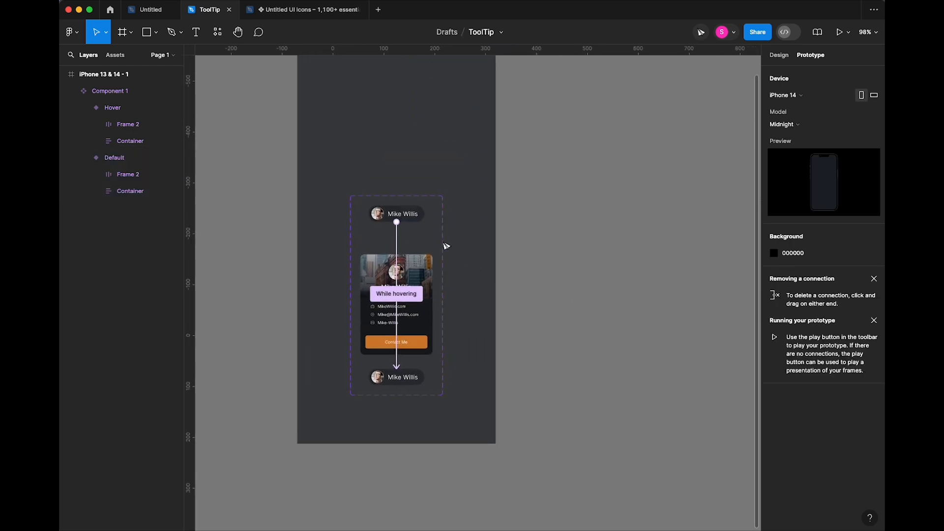
{"action": "left_click", "coordinate": [431, 254]}
{"action": "left_click_drag", "start_coordinate": [431, 254], "coordinate": [637, 202]}
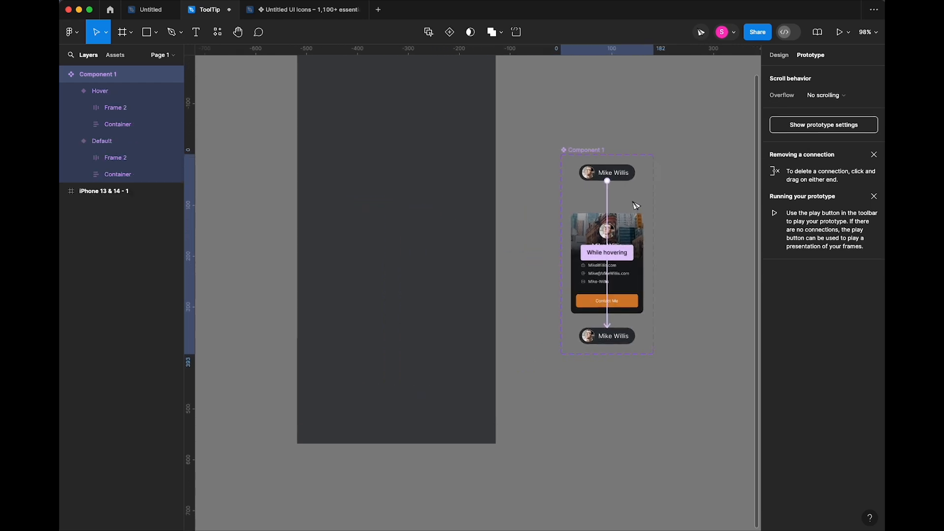
{"action": "left_click", "coordinate": [516, 179]}
{"action": "scroll", "coordinate": [500, 199], "scroll_direction": "up", "scroll_amount": 2}
{"action": "left_click_drag", "start_coordinate": [500, 199], "coordinate": [514, 224]}
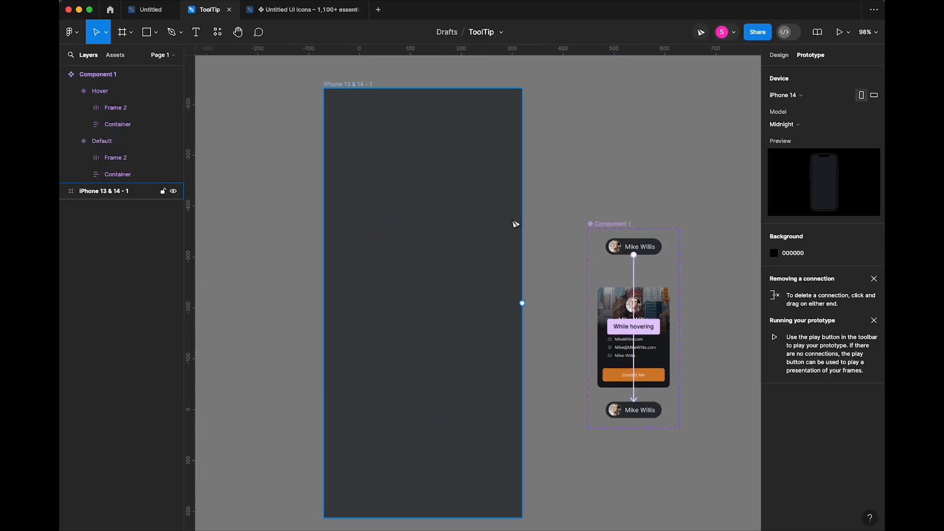
- Place a Component 1 instance from Assets, centred in the iPhone 13 & 14 - 1 frame
{"action": "left_click", "coordinate": [117, 55]}
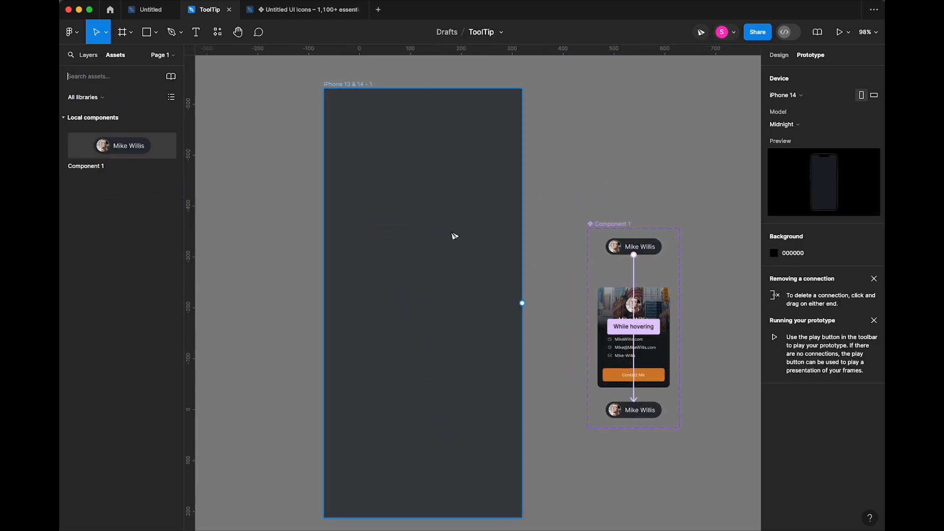
{"action": "left_click_drag", "start_coordinate": [112, 151], "coordinate": [443, 267]}
{"action": "left_click", "coordinate": [478, 199]}
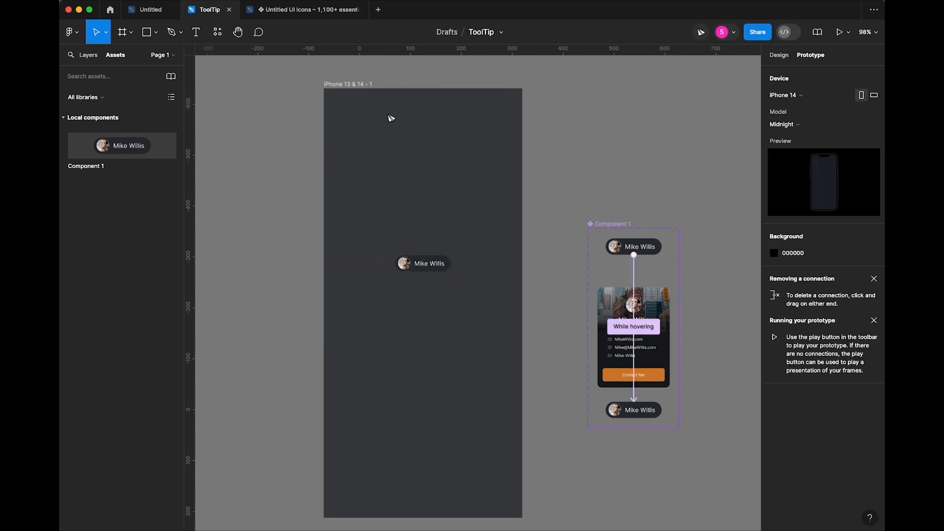
- Preview the iPhone frame and hover the chip to check the contact card appears
{"action": "left_click", "coordinate": [355, 84]}
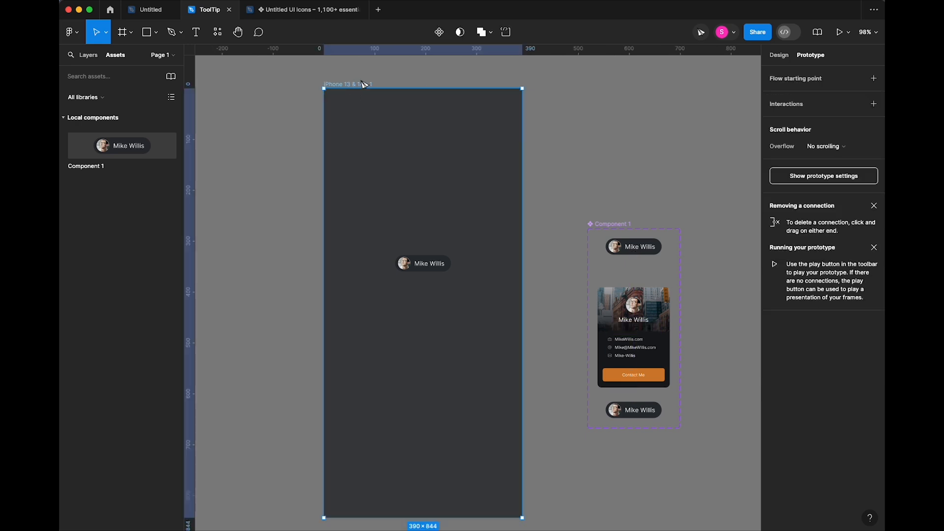
{"action": "key", "text": "shift+space"}
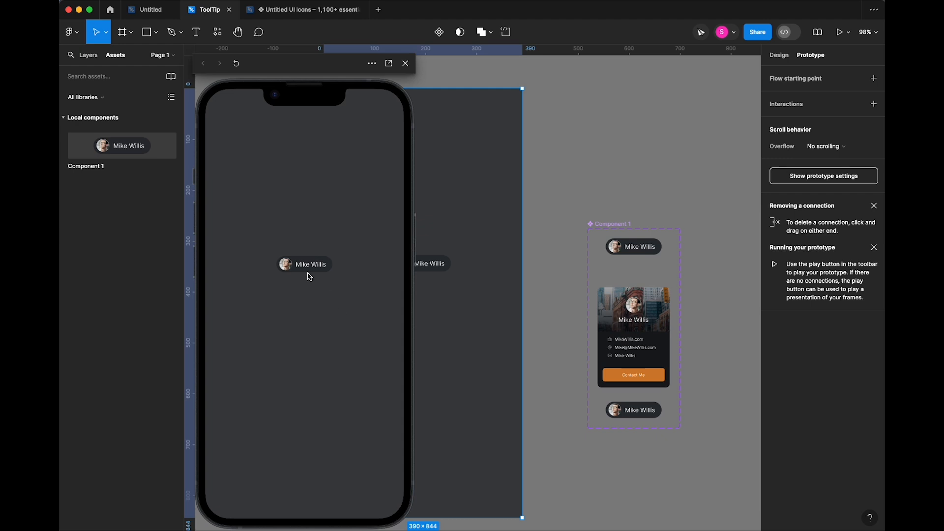
{"action": "mouse_move", "coordinate": [305, 270]}
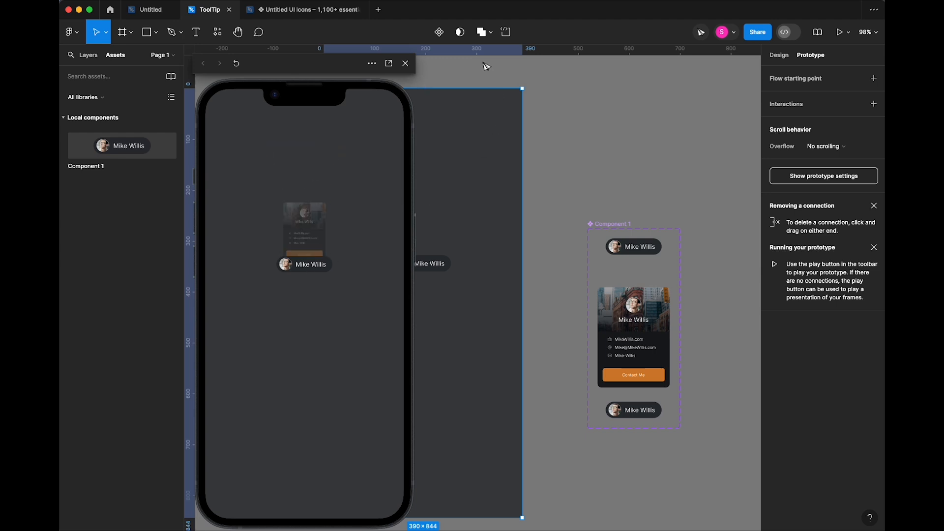
{"action": "left_click", "coordinate": [405, 63]}
- Select the card Containers in both variants using Select matching layers
{"action": "left_click", "coordinate": [448, 269]}
{"action": "left_click", "coordinate": [634, 247]}
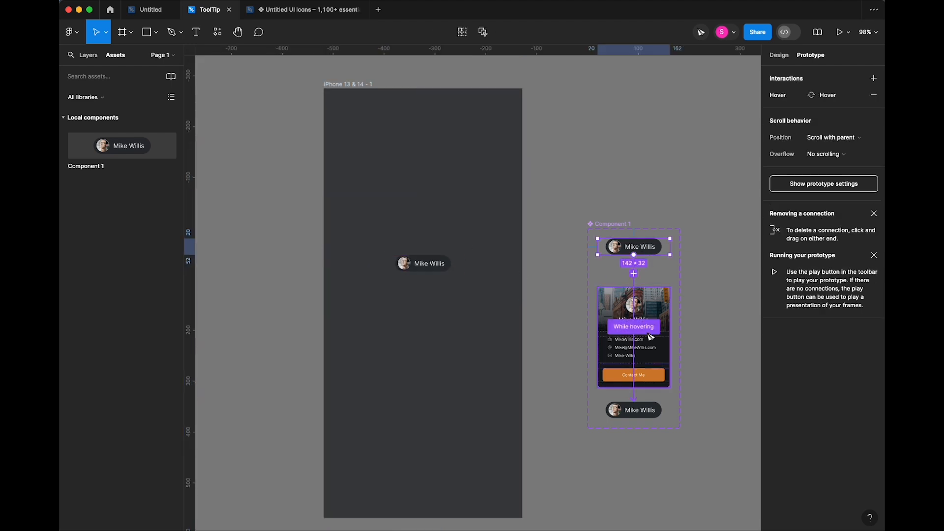
{"action": "left_click", "coordinate": [659, 349]}
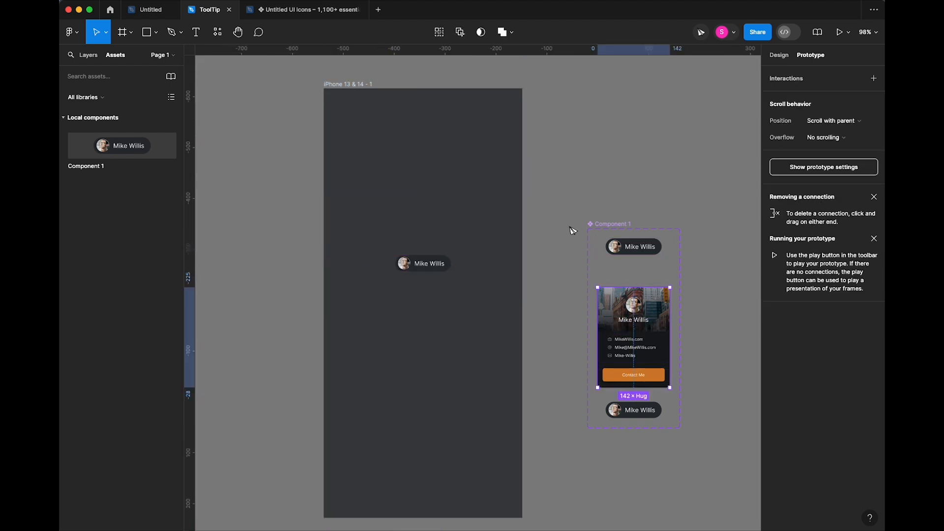
{"action": "left_click", "coordinate": [778, 55]}
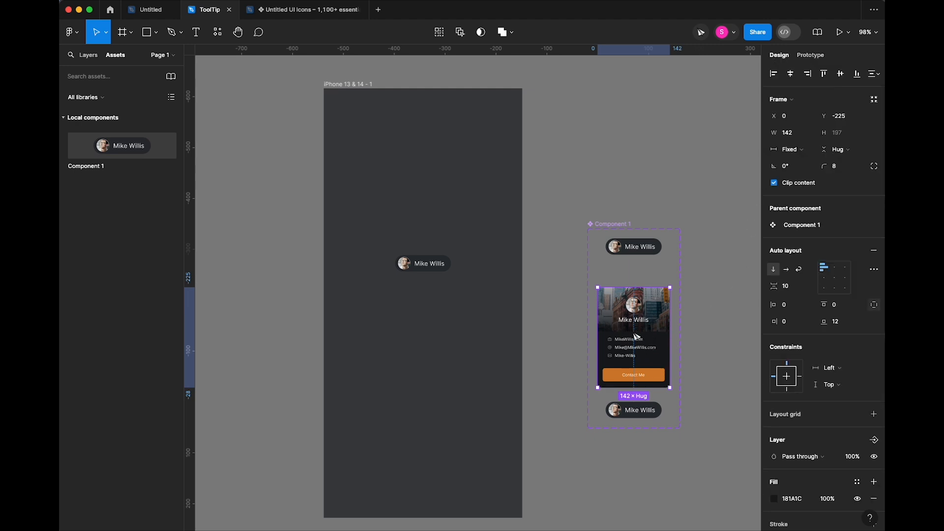
{"action": "left_click", "coordinate": [91, 56]}
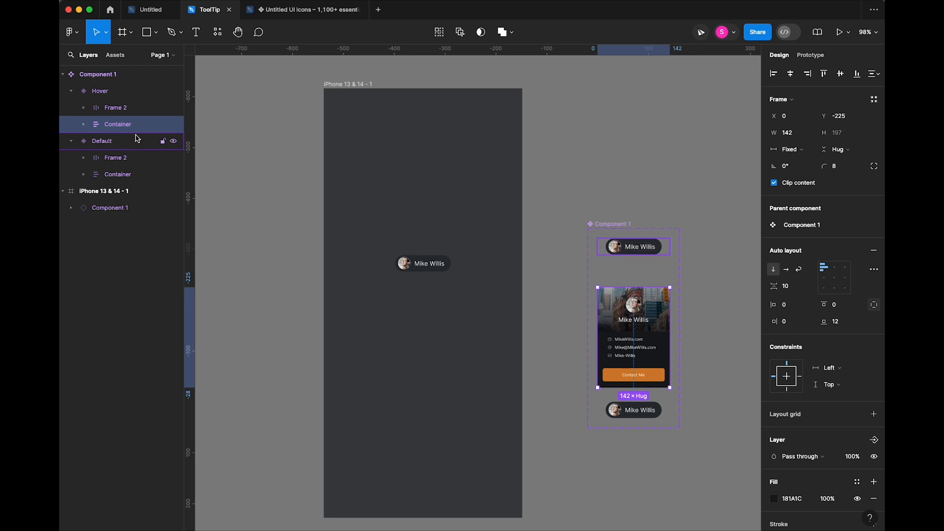
{"action": "left_click", "coordinate": [442, 35]}
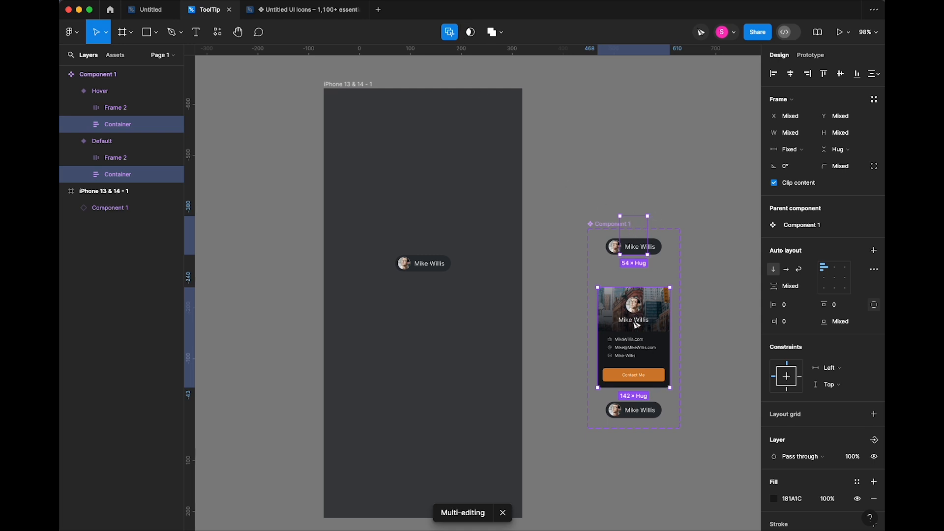
- Add a drop shadow to both cards with X 4 and blur 14.6
{"action": "scroll", "coordinate": [808, 441], "scroll_direction": "down", "scroll_amount": 4}
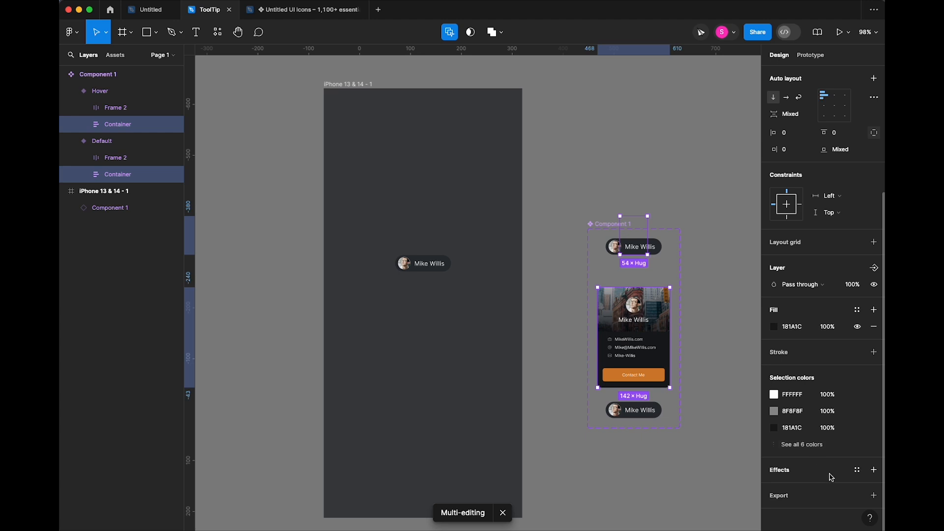
{"action": "left_click", "coordinate": [873, 469]}
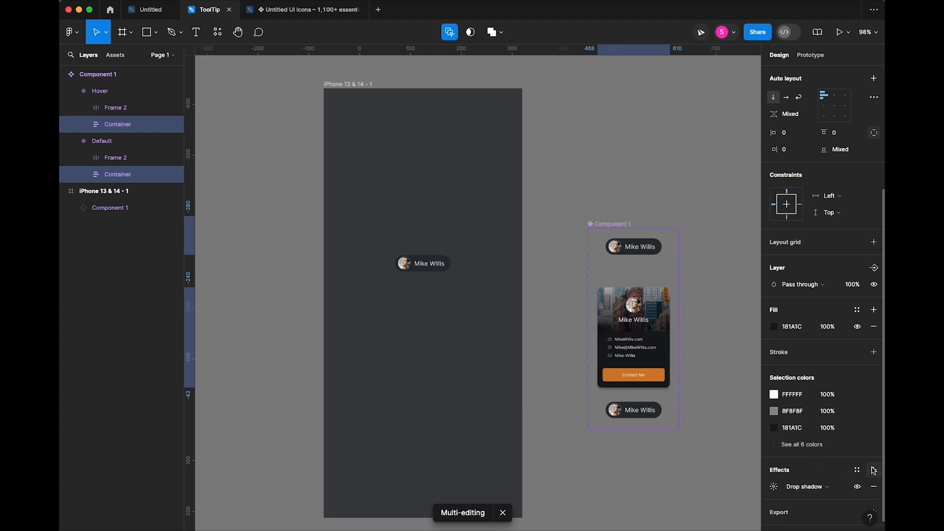
{"action": "left_click", "coordinate": [773, 487]}
{"action": "left_click", "coordinate": [656, 485]}
{"action": "mouse_move", "coordinate": [646, 483]}
{"action": "left_mouse_down"}
{"action": "mouse_move", "coordinate": [657, 498]}
{"action": "mouse_move", "coordinate": [649, 501]}
{"action": "left_mouse_up"}
{"action": "left_click_drag", "start_coordinate": [698, 481], "coordinate": [808, 489]}
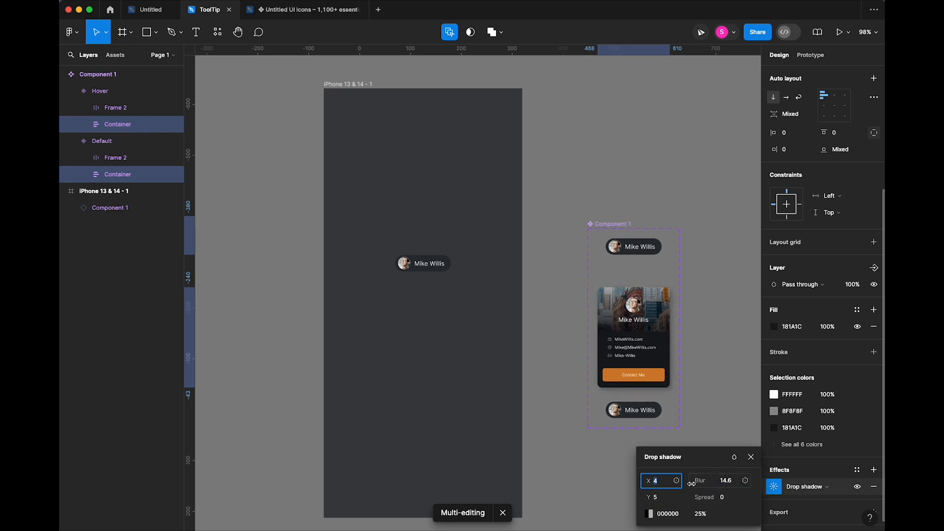
{"action": "left_click", "coordinate": [496, 399]}
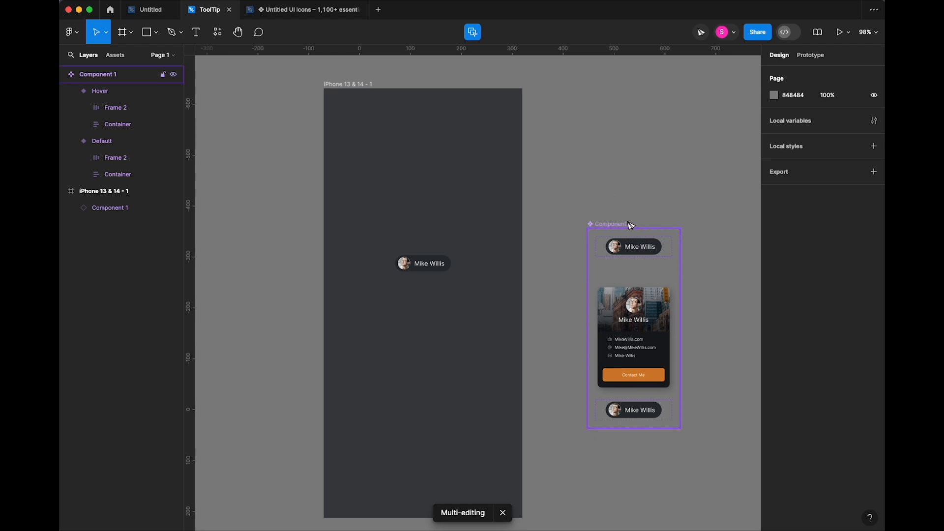
- Preview the iPhone 13 & 14 - 1 frame and hover the chip to see the shadowed card
{"action": "left_click", "coordinate": [472, 32]}
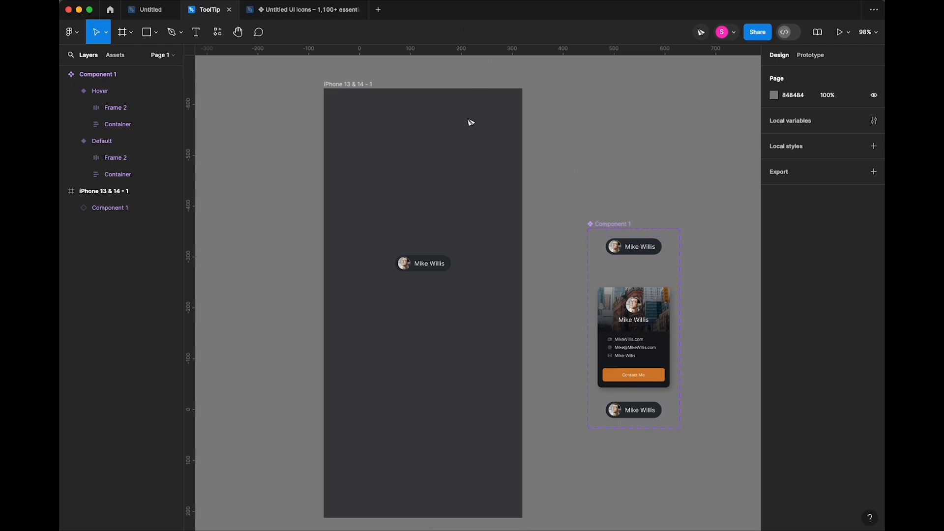
{"action": "left_click", "coordinate": [444, 270]}
{"action": "left_click", "coordinate": [389, 106]}
{"action": "left_click", "coordinate": [347, 85]}
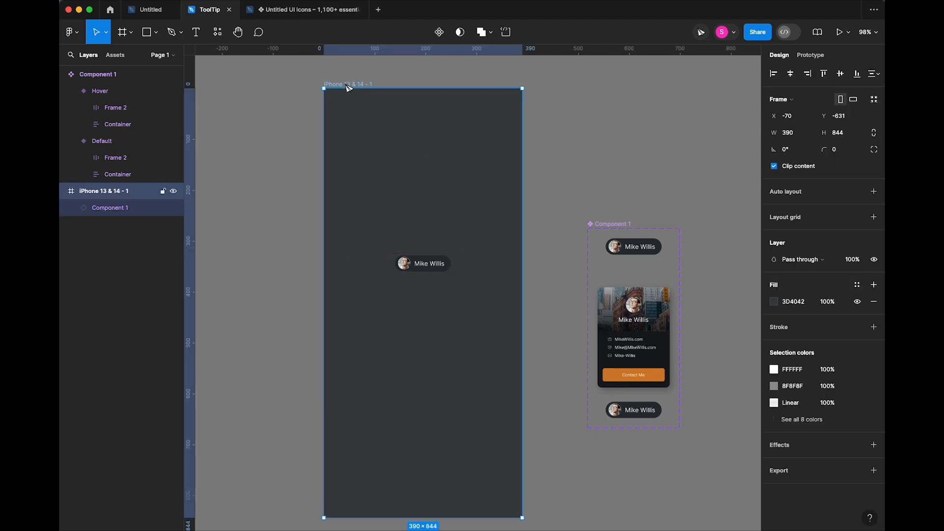
{"action": "key", "text": "shift+space"}
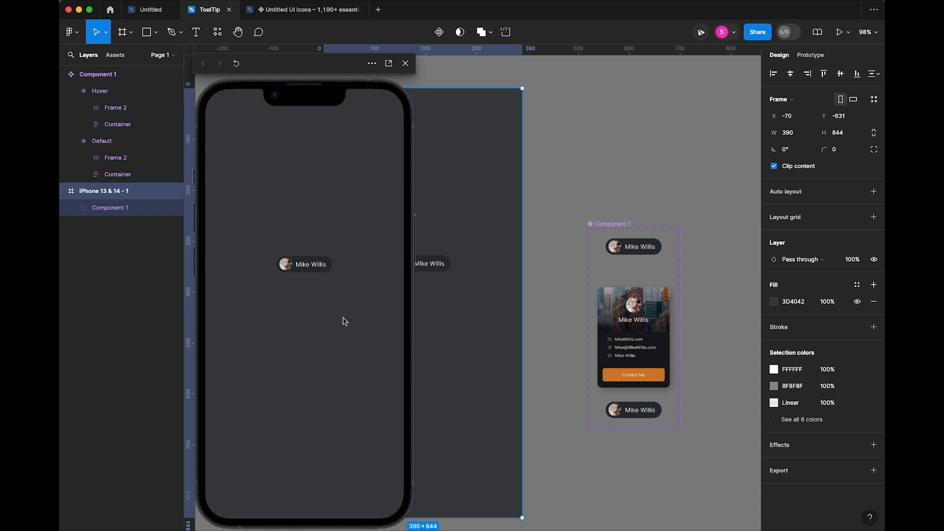
{"action": "mouse_move", "coordinate": [318, 270]}
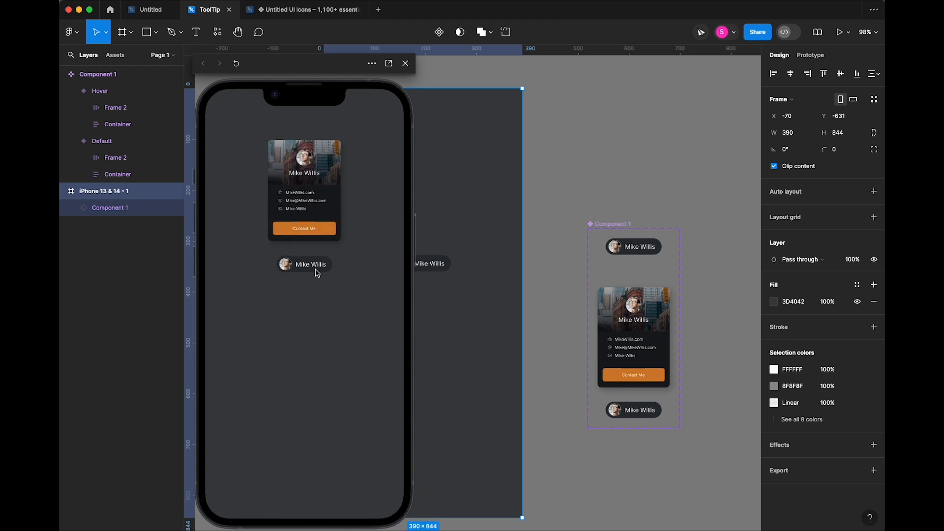
- Change the Default variant's While hovering trigger to On tap
{"action": "left_click", "coordinate": [405, 63]}
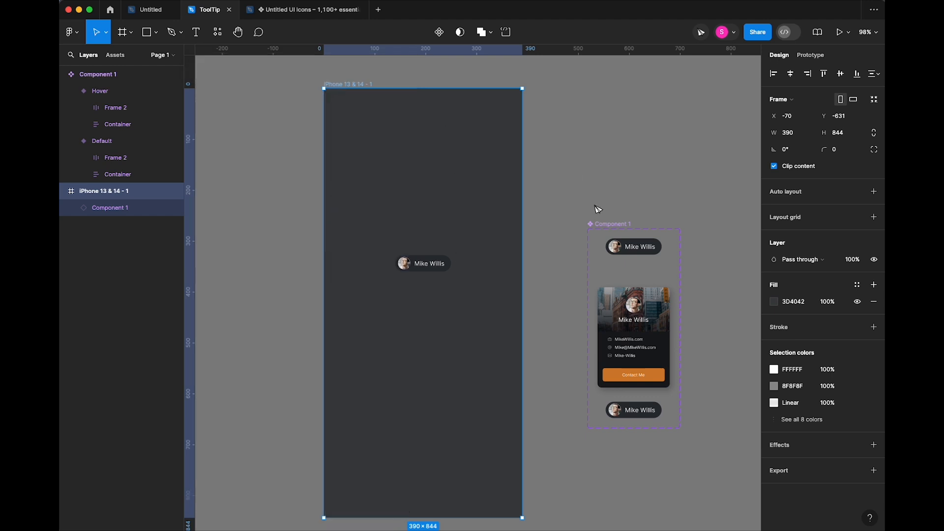
{"action": "left_click", "coordinate": [636, 247]}
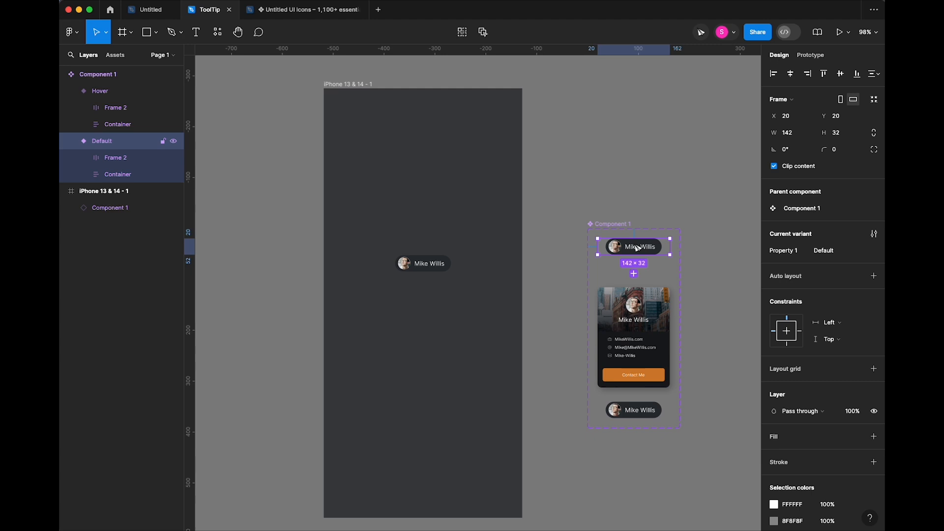
{"action": "key", "text": "shift+e"}
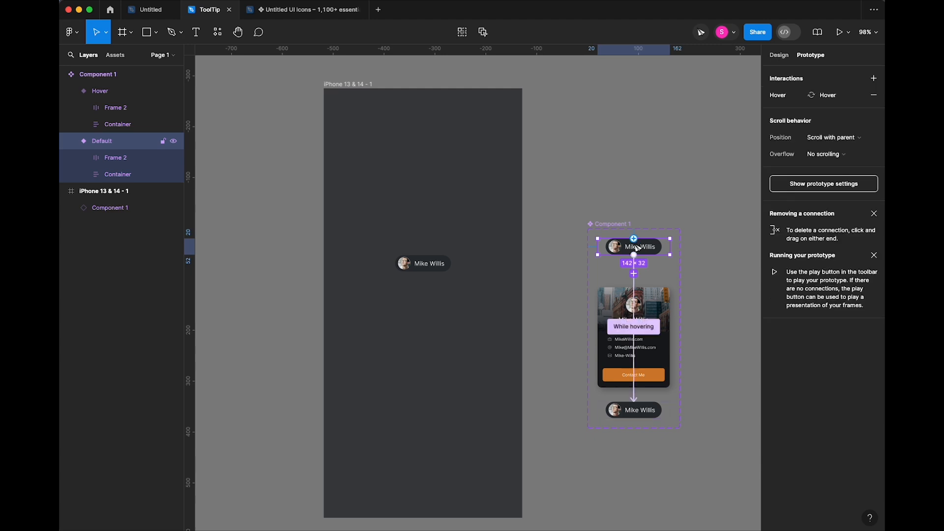
{"action": "left_click", "coordinate": [634, 326]}
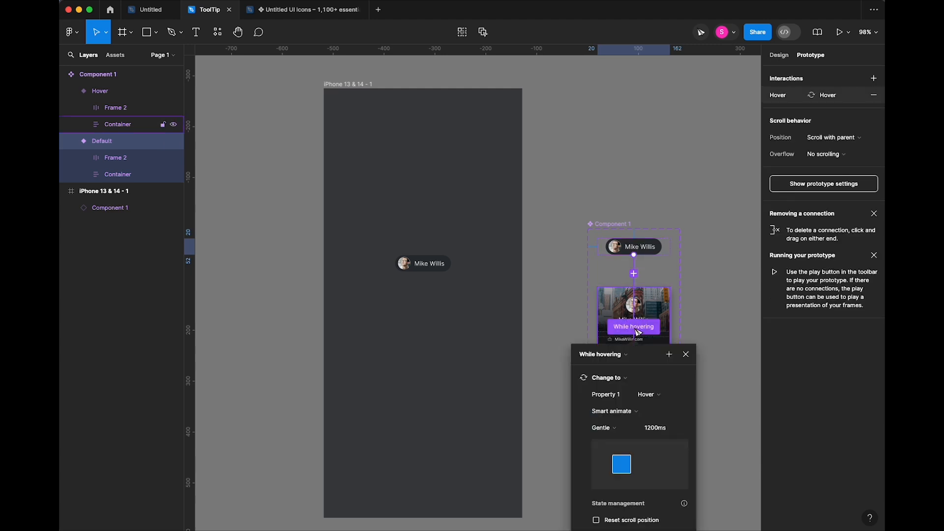
{"action": "left_click", "coordinate": [608, 357]}
{"action": "left_click", "coordinate": [602, 329]}
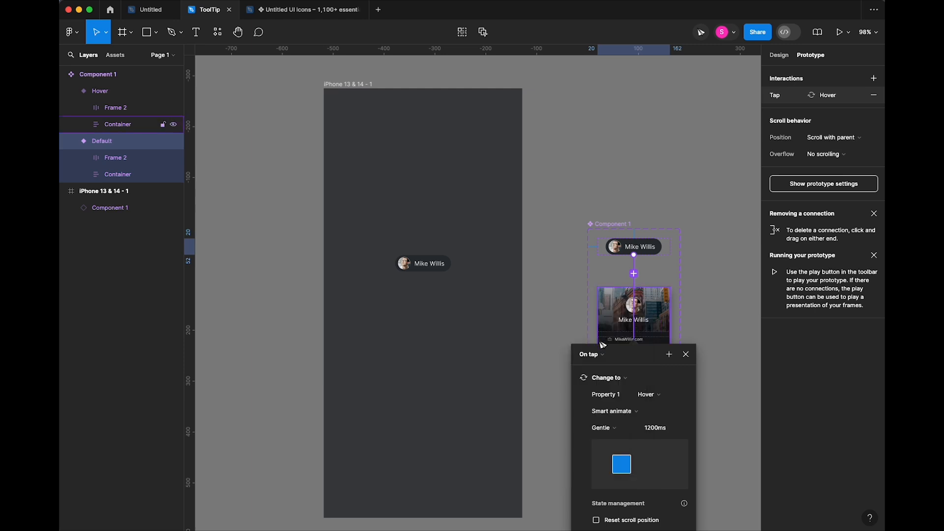
{"action": "left_click", "coordinate": [655, 276]}
- Connect the Hover chip back to the Default variant with an On tap Smart animate interaction
{"action": "left_click", "coordinate": [658, 417]}
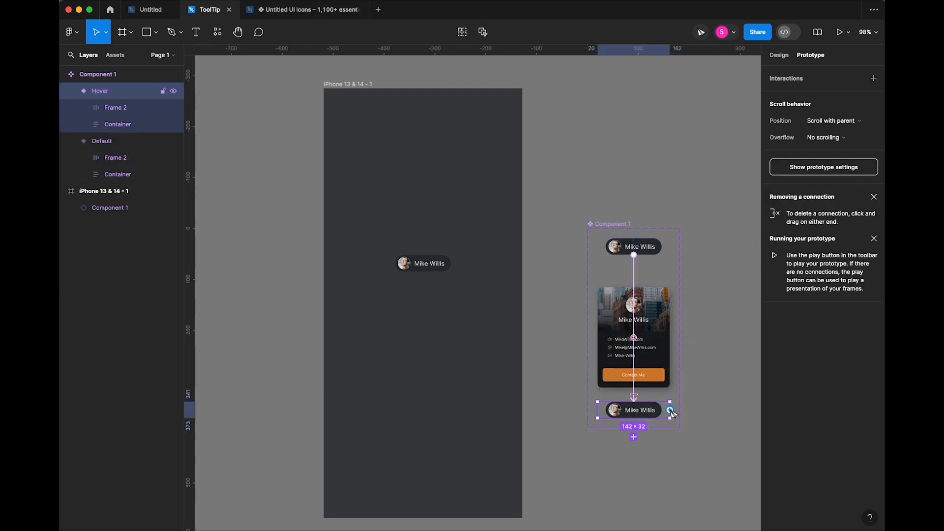
{"action": "left_click_drag", "start_coordinate": [671, 411], "coordinate": [653, 247]}
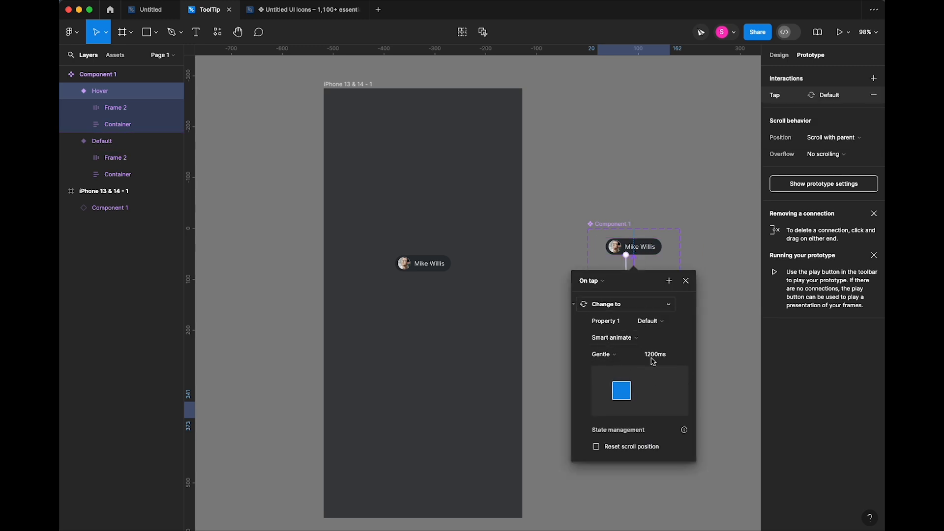
{"action": "left_click", "coordinate": [539, 198]}
{"action": "left_click", "coordinate": [392, 99]}
{"action": "key", "text": "shift+space"}
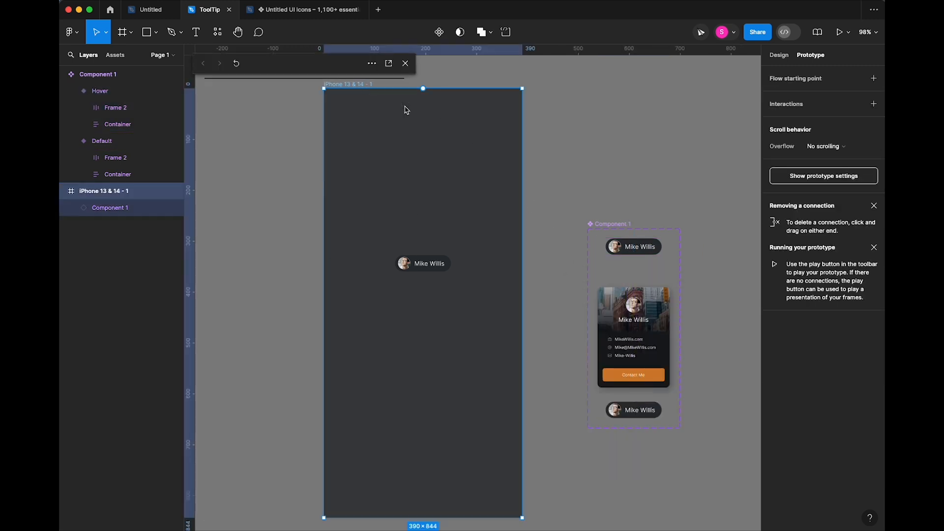
- Tap the chip in the preview to pop up the profile card, then tap again to hide it
{"action": "left_click", "coordinate": [317, 270]}
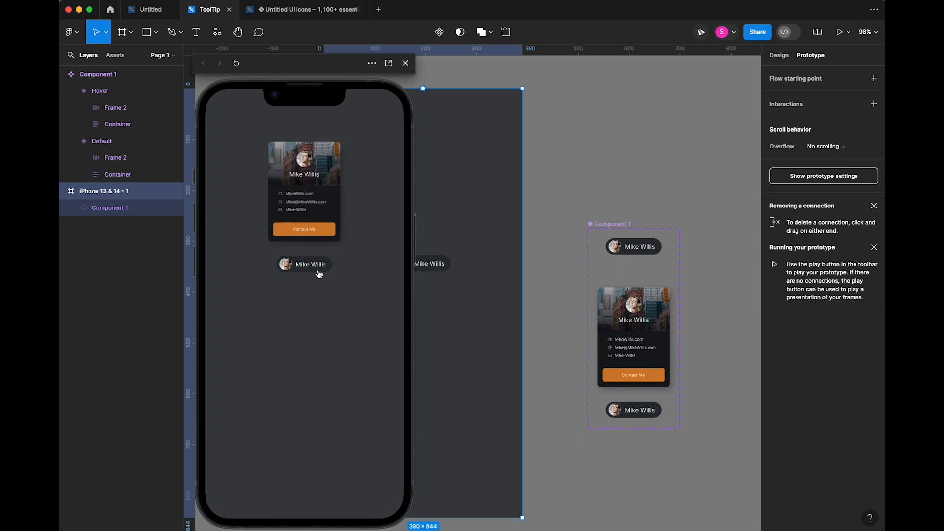
{"action": "mouse_move", "coordinate": [312, 269]}
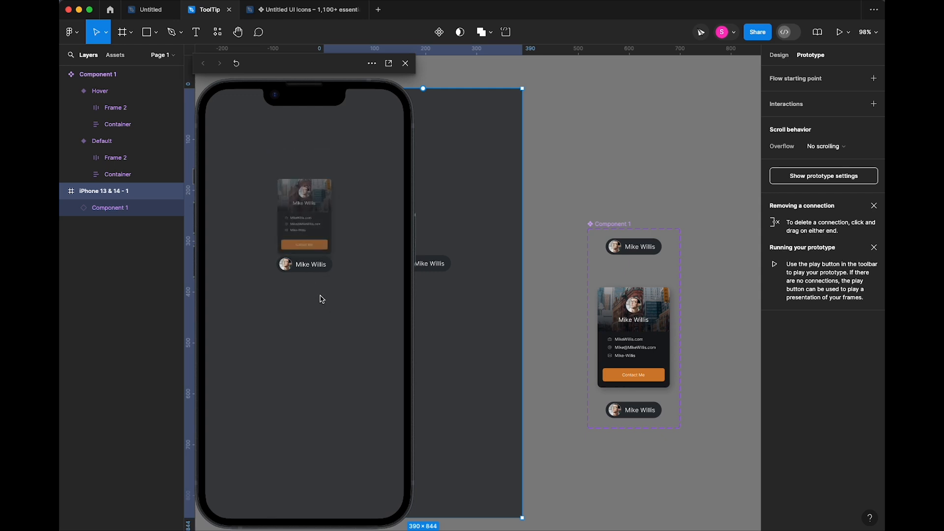